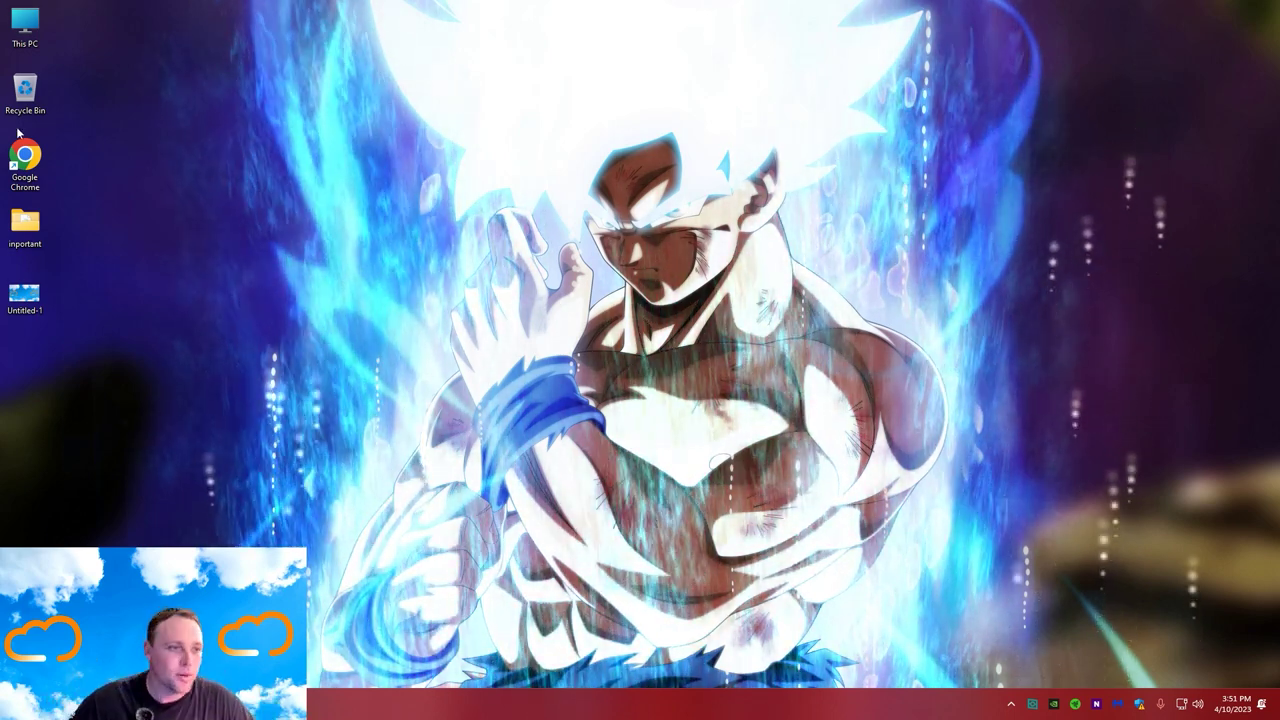
# - Launch Google Chrome from its desktop shortcut
pyautogui.doubleClick(25, 160)
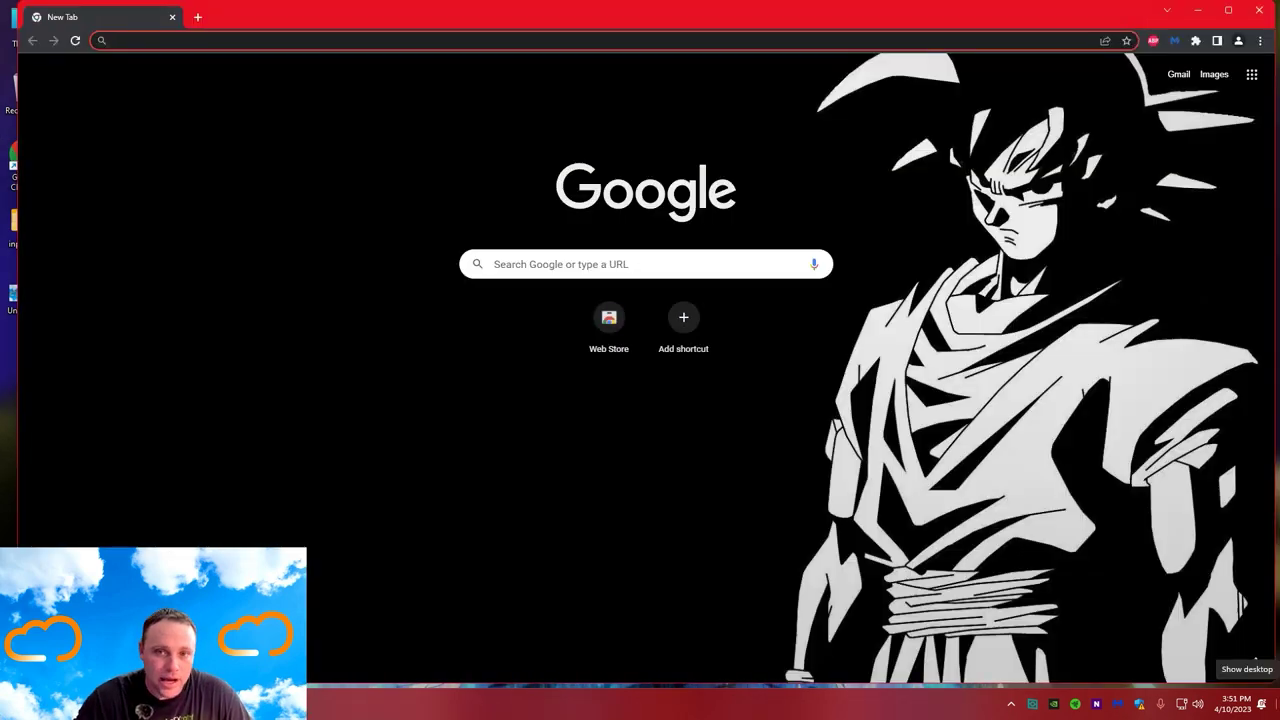
# - Go to the NAS login page at 192.168.1.117
pyautogui.write('192.')
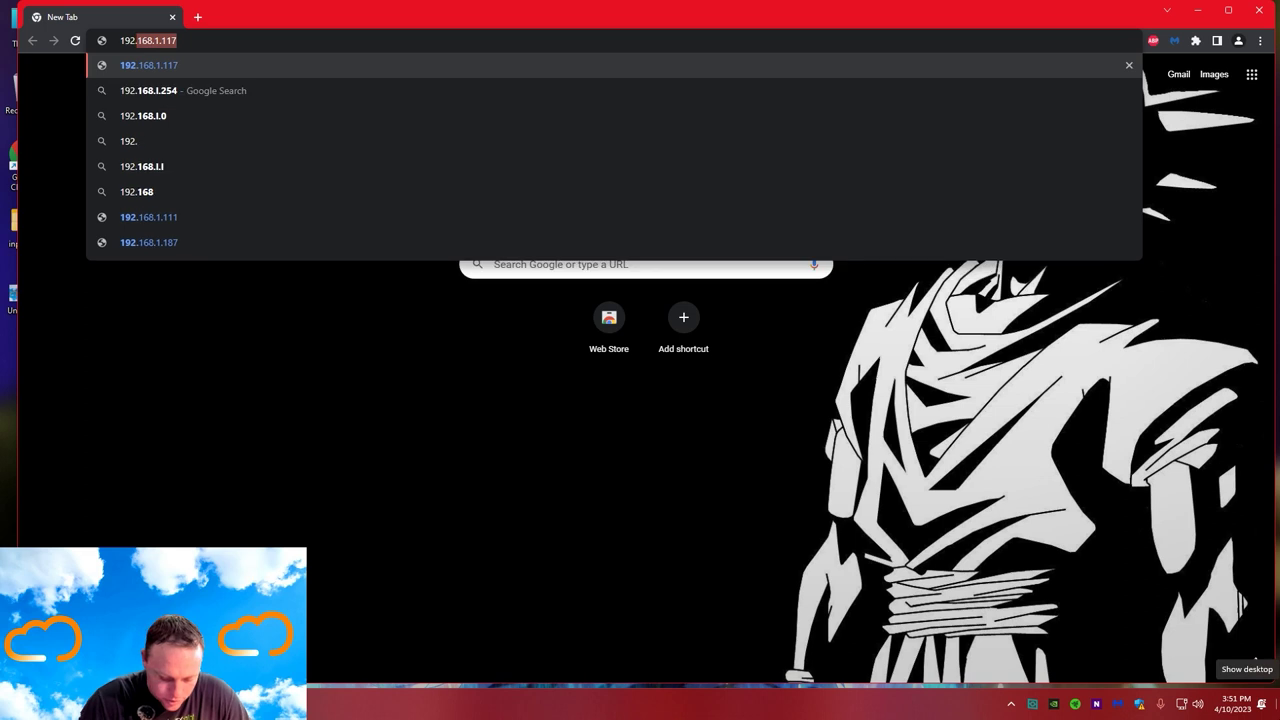
pyautogui.write('168.1.117')
pyautogui.press('Return')
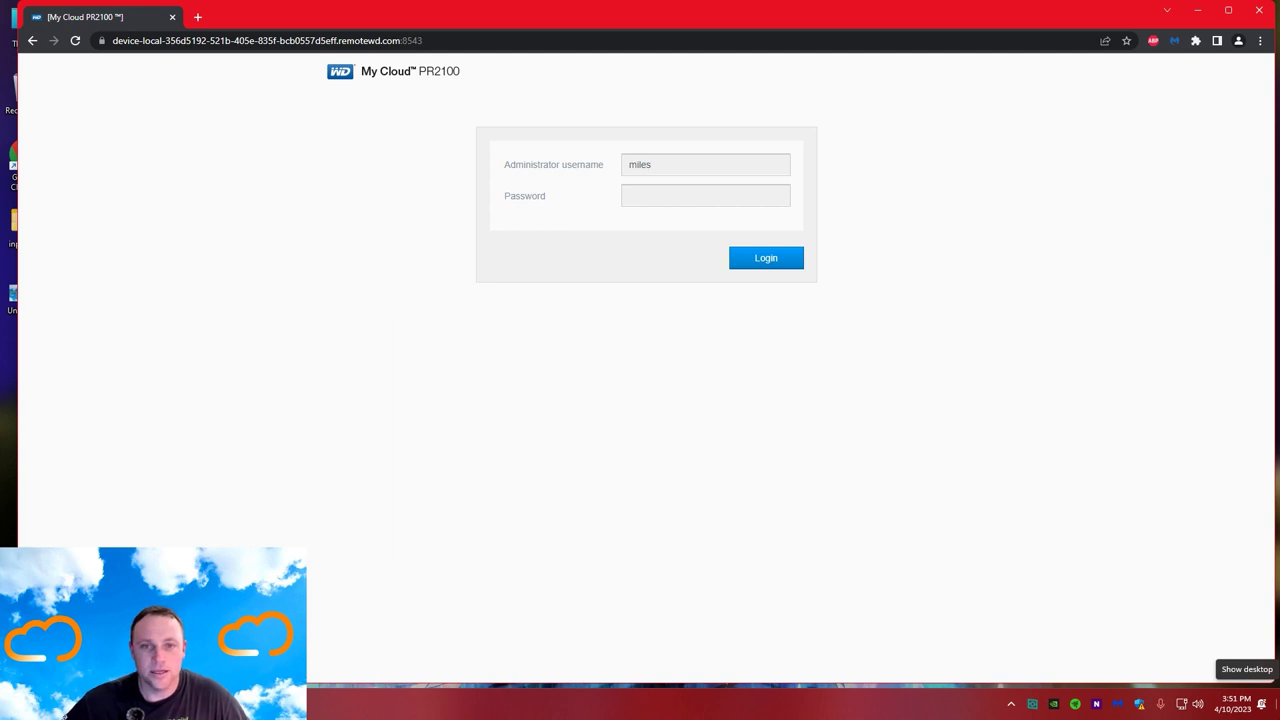
# - Log in with the administrator password, decline Chrome's password saving, and open Cloud Access
pyautogui.click(654, 205)
pyautogui.write('**********')
pyautogui.press('Return')
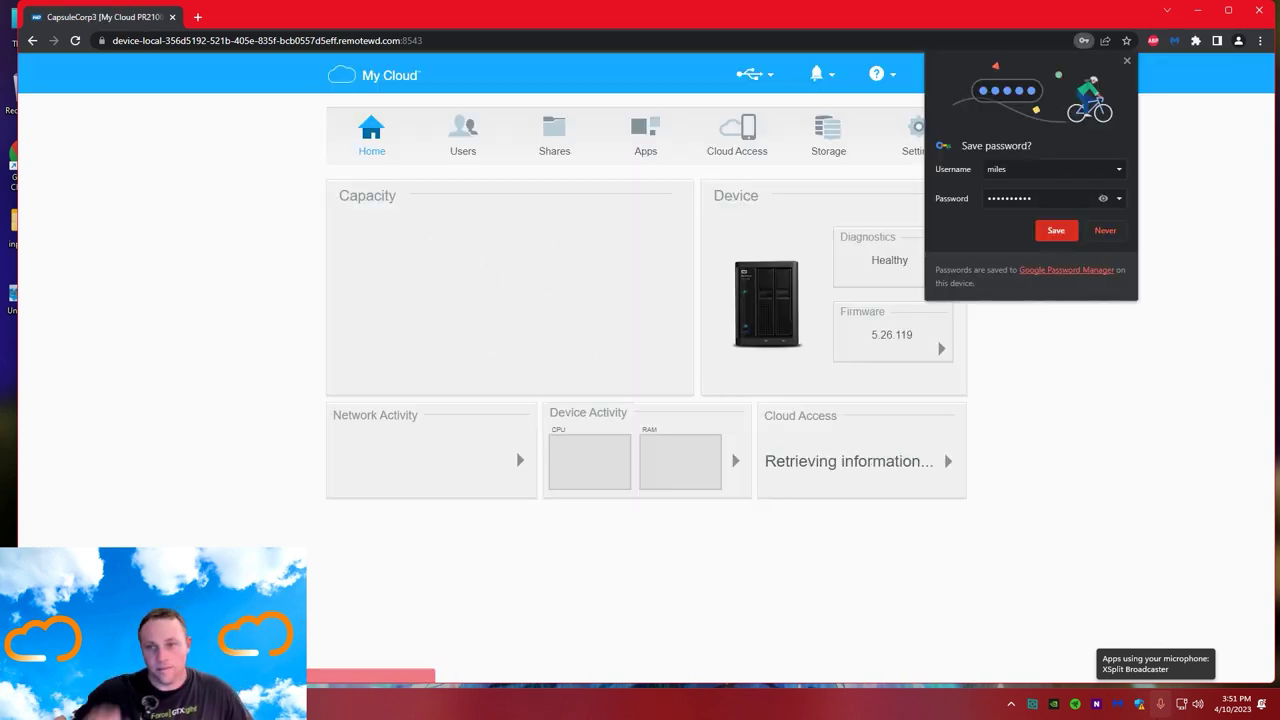
pyautogui.click(1105, 231)
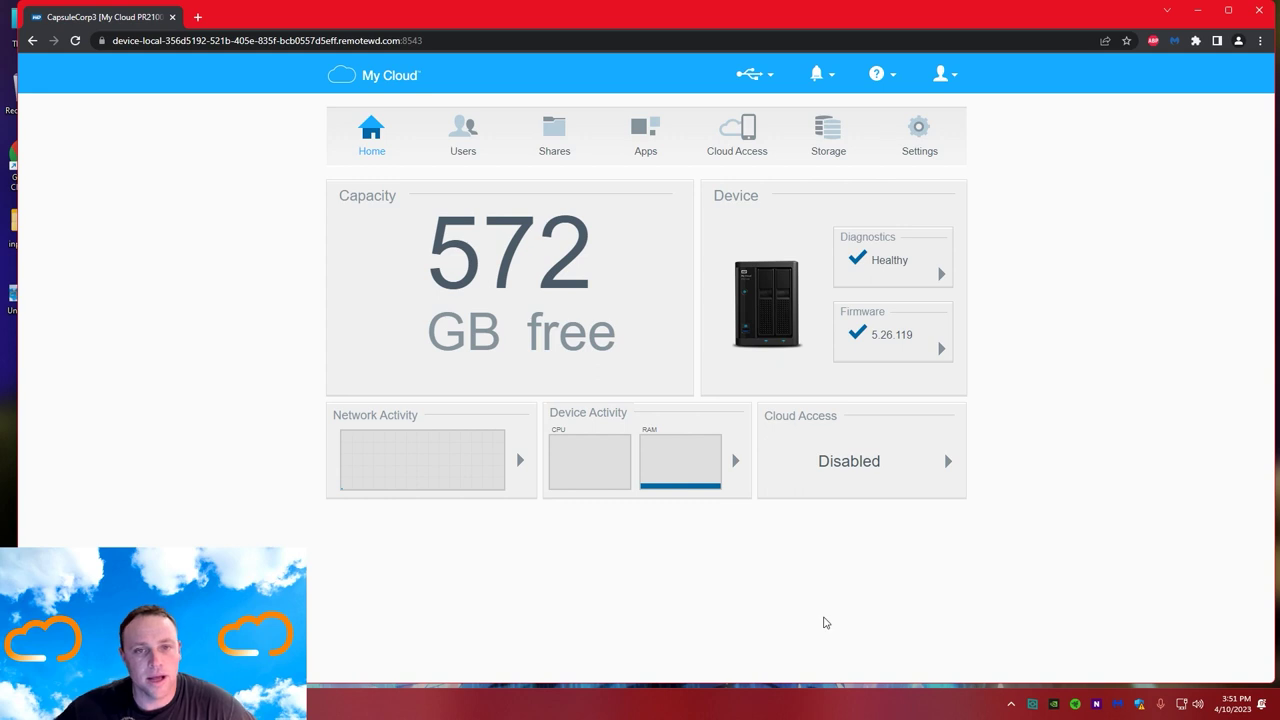
pyautogui.click(714, 145)
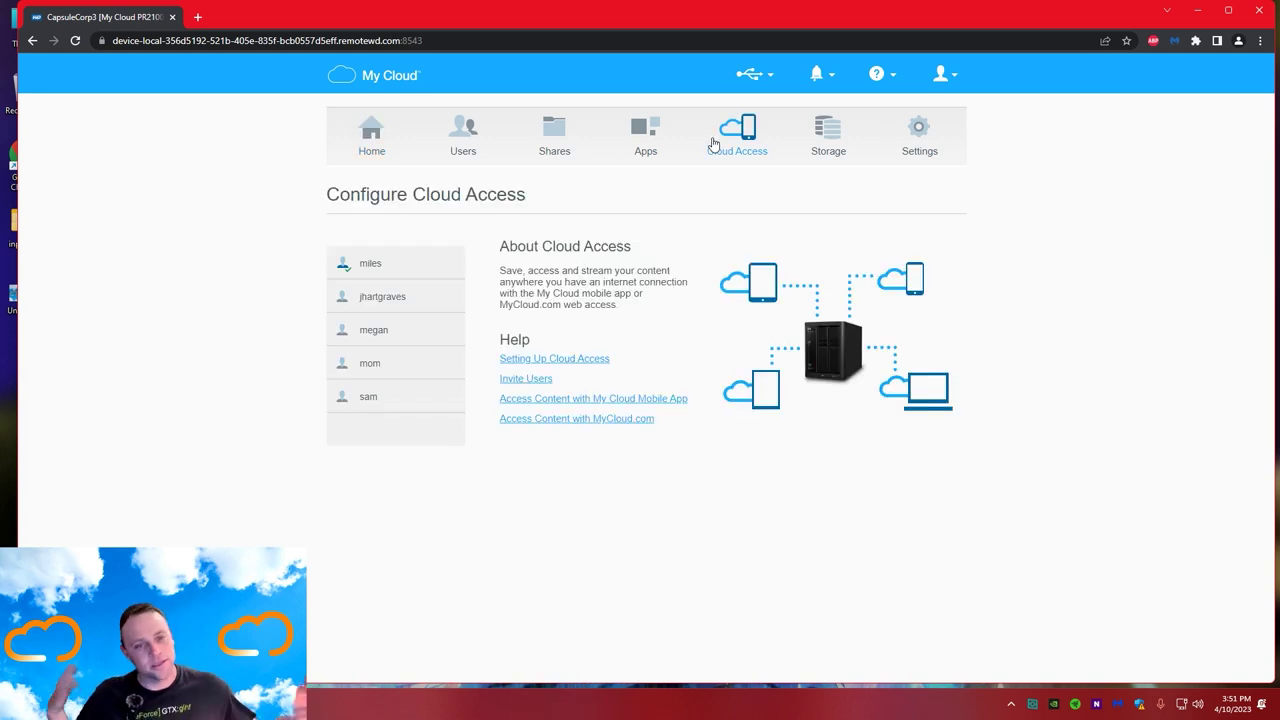
# - Check the first user's cloud access status, then go to the Settings page
pyautogui.click(368, 265)
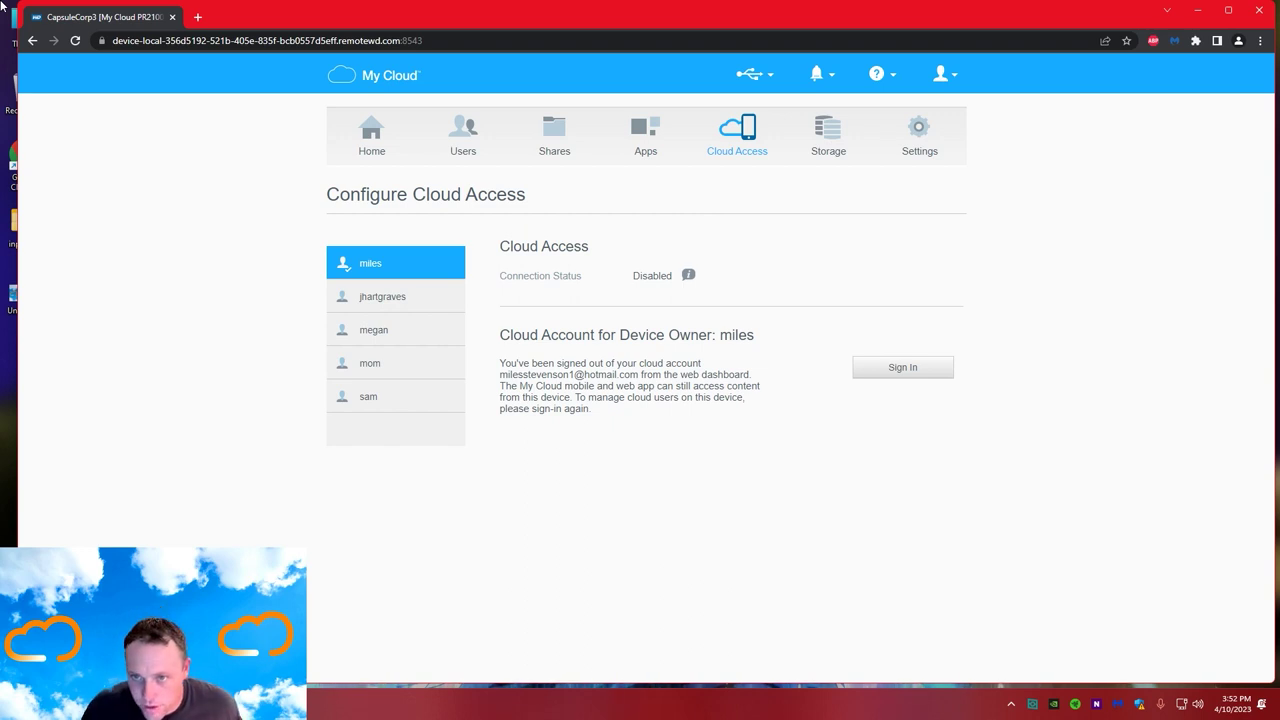
pyautogui.click(902, 138)
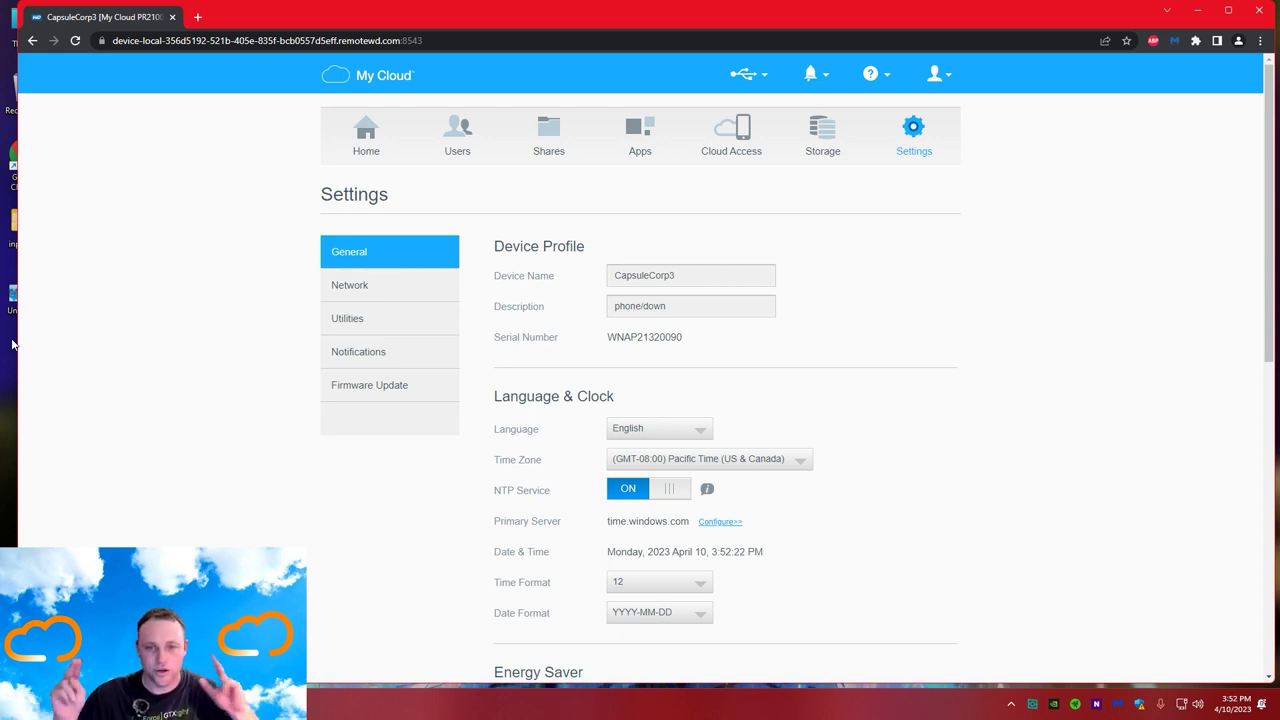
# - Show Network settings down to IPv4 mode Static at 192.168.1.117
pyautogui.click(380, 296)
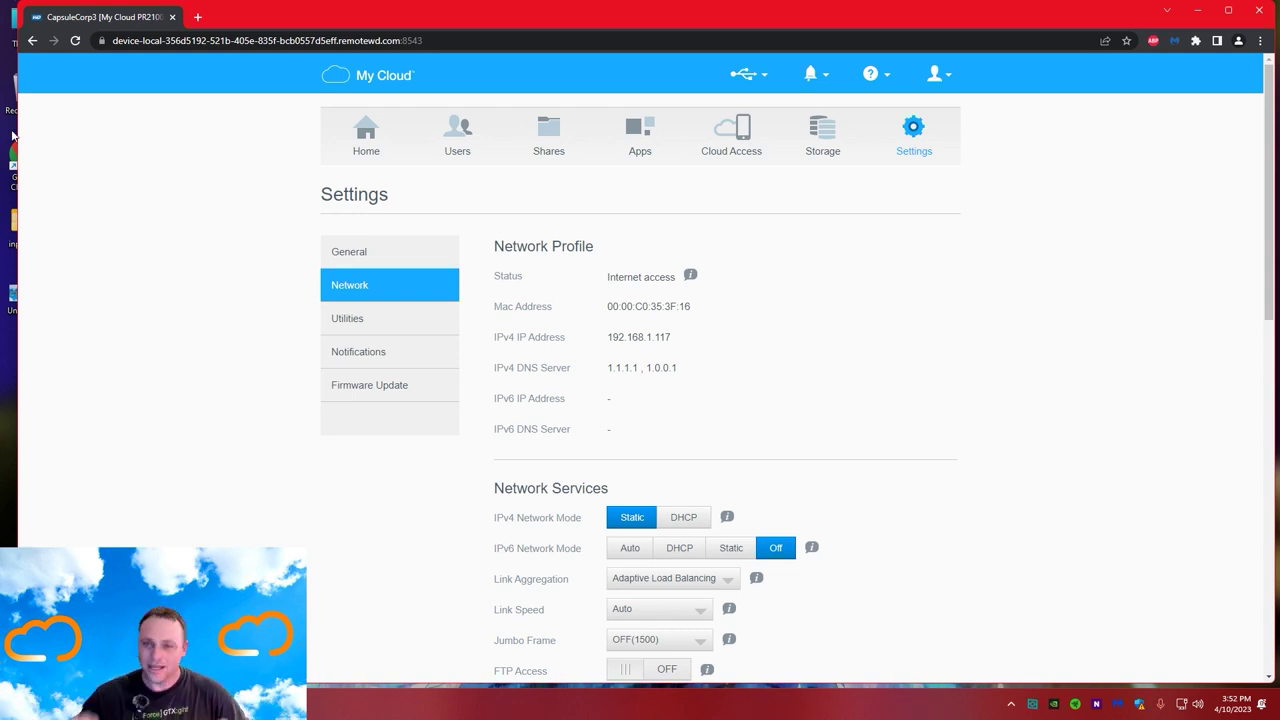
pyautogui.scroll(-1, 583, 527)
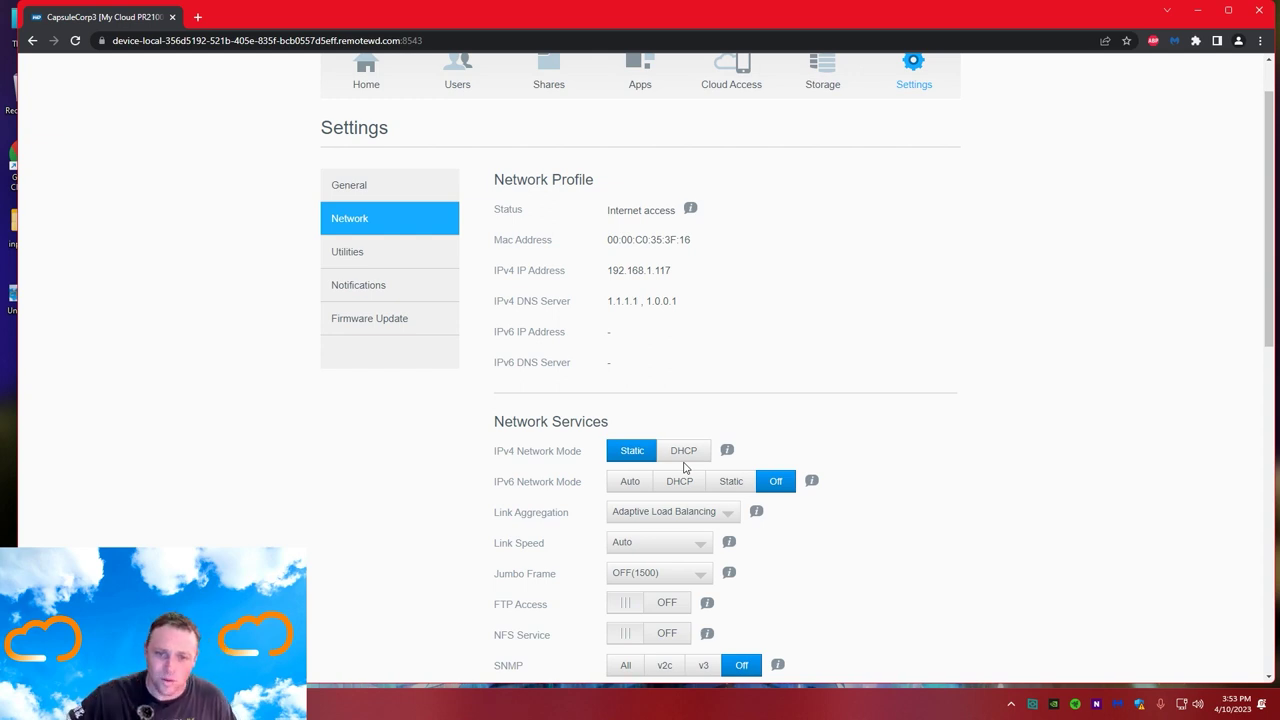
# - Start the Static IPv4 LAN Setup Wizard and reach IP settings with gateway 192.168.1.1
pyautogui.click(645, 457)
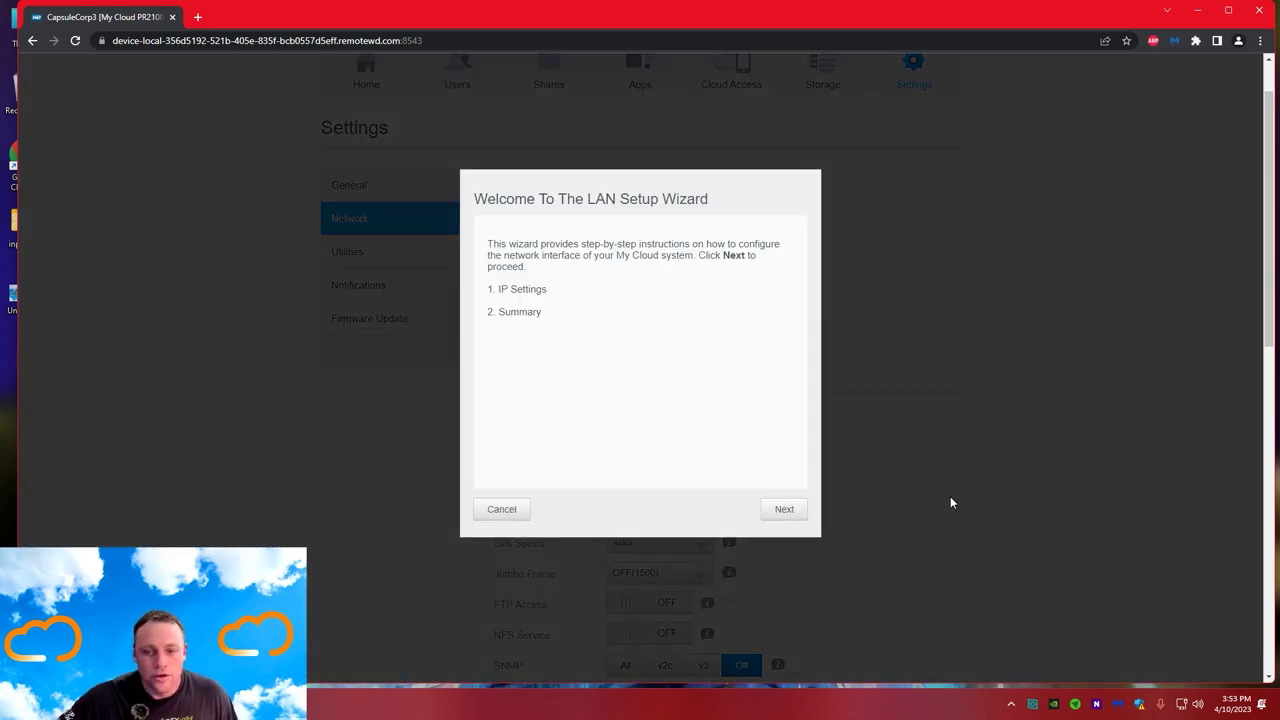
pyautogui.click(762, 511)
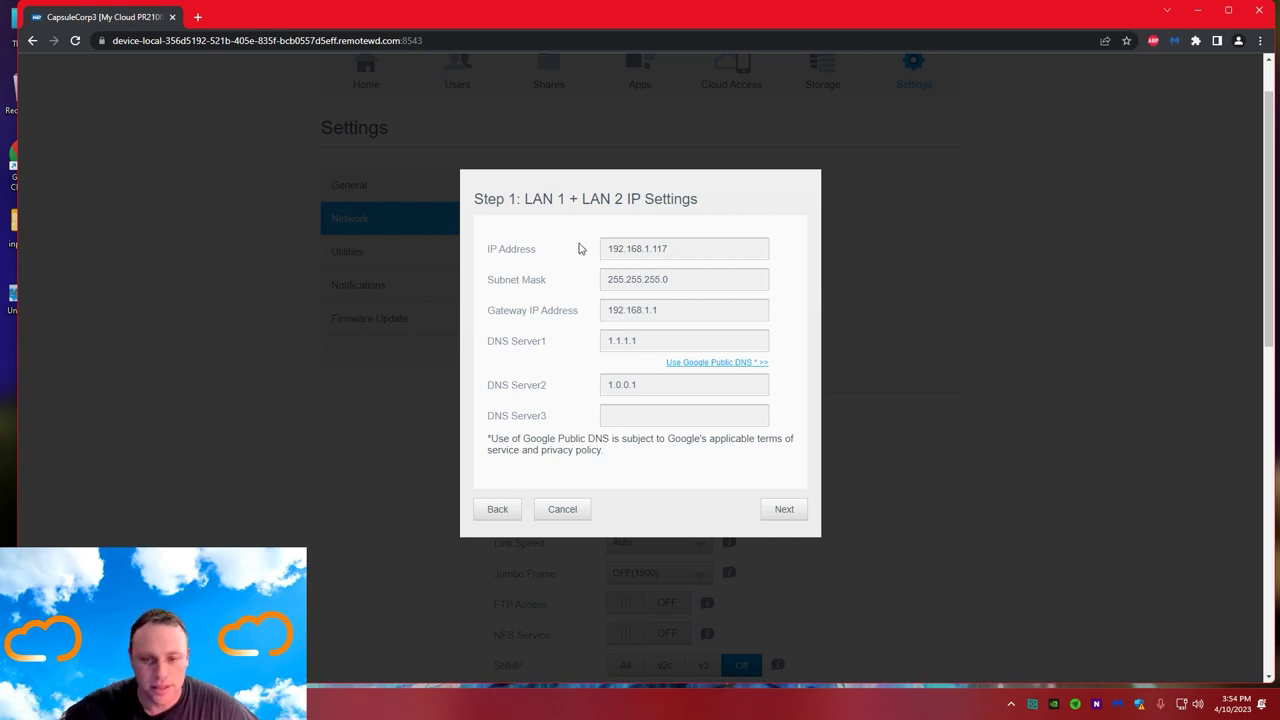
# - Skip VLAN, apply the static 192.168.1.117 configuration from the Summary, and save it
pyautogui.click(791, 518)
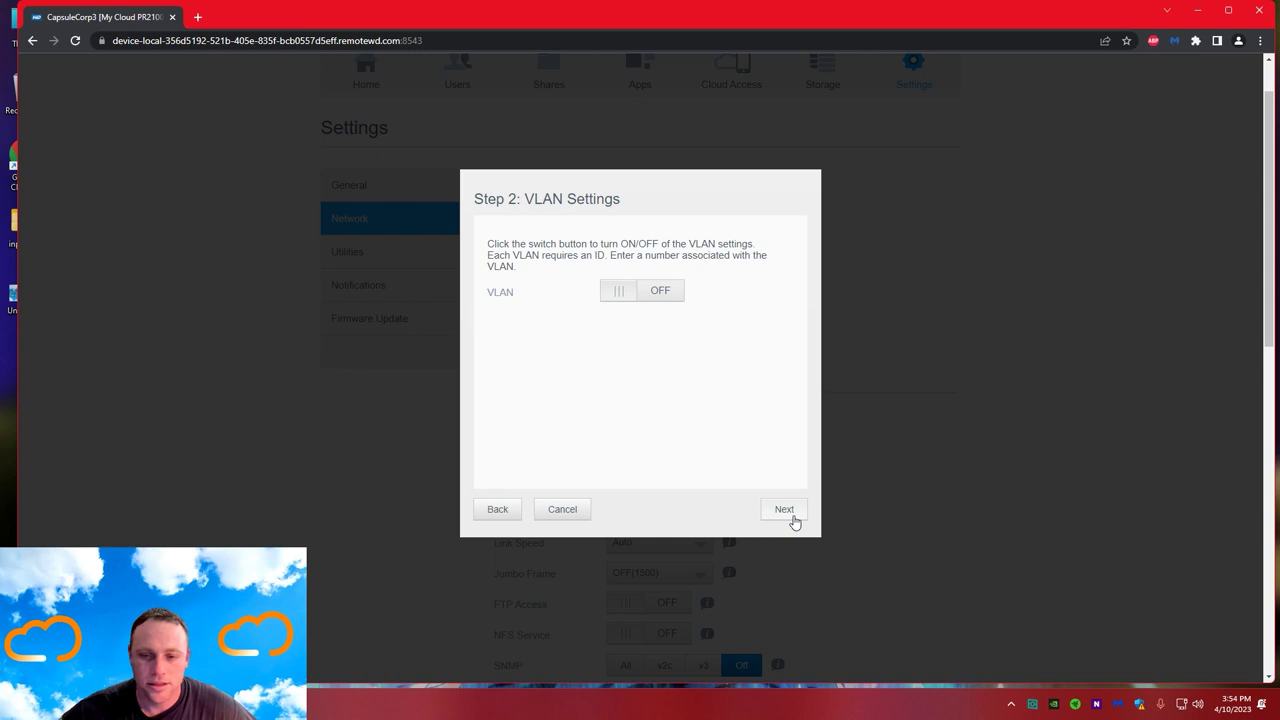
pyautogui.click(788, 512)
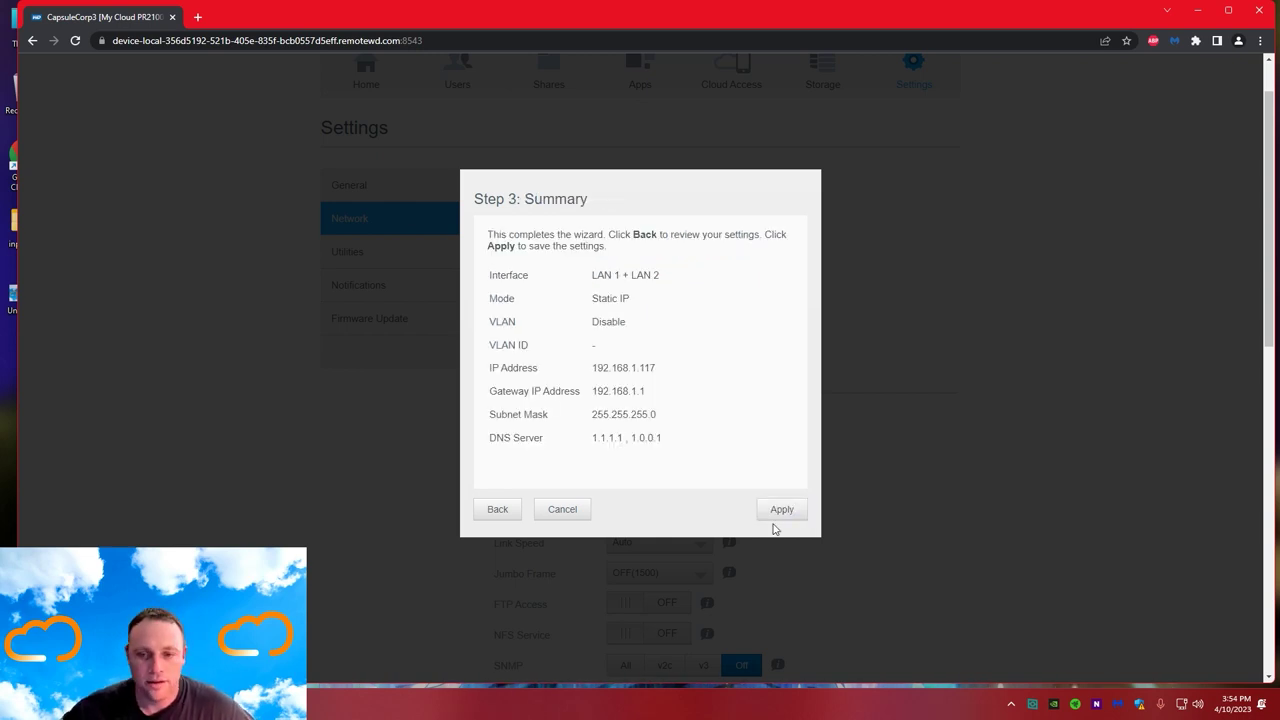
pyautogui.click(781, 512)
pyautogui.click(769, 311)
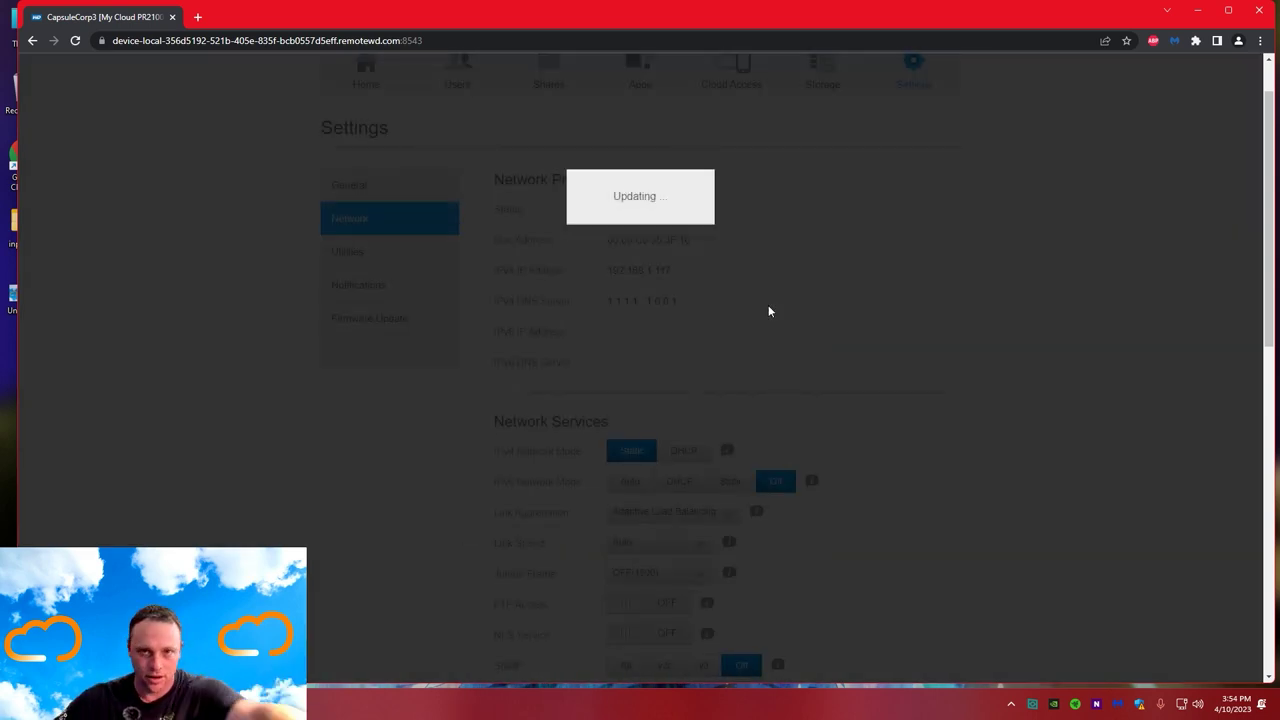
# - Reload the dashboard, show the Users page, and bring up File Explorer on This PC
pyautogui.click(75, 47)
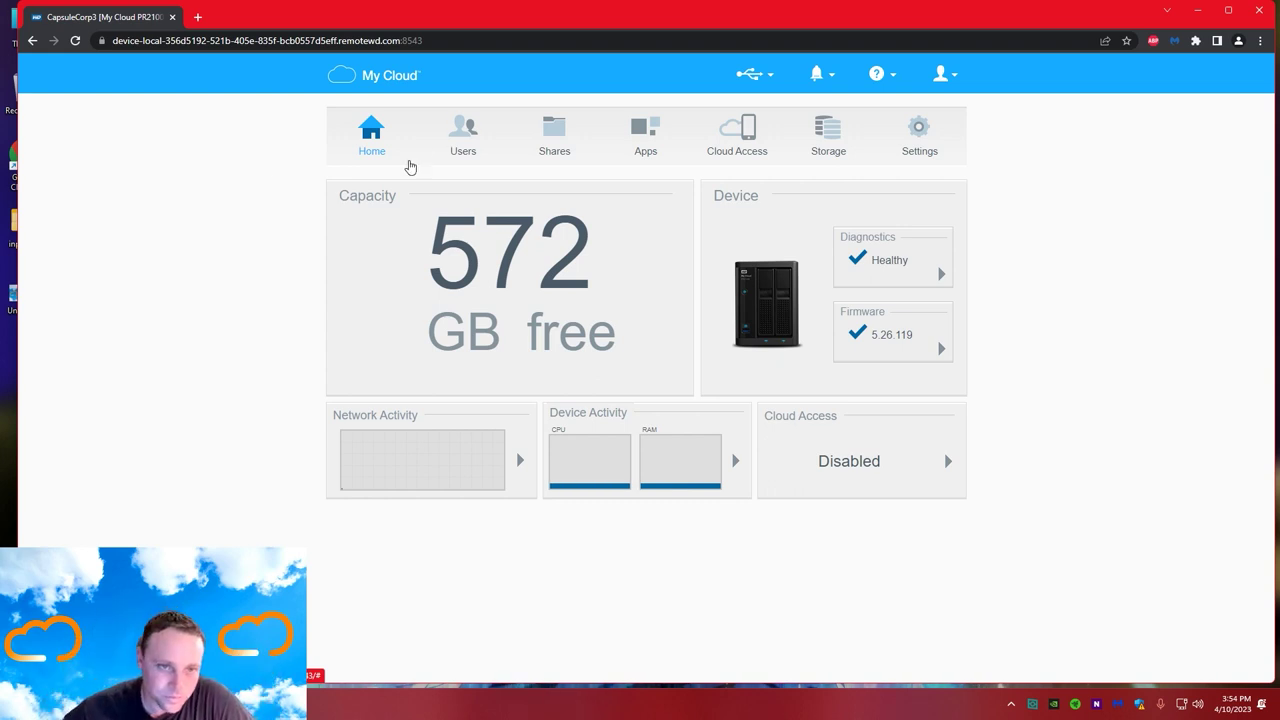
pyautogui.click(455, 145)
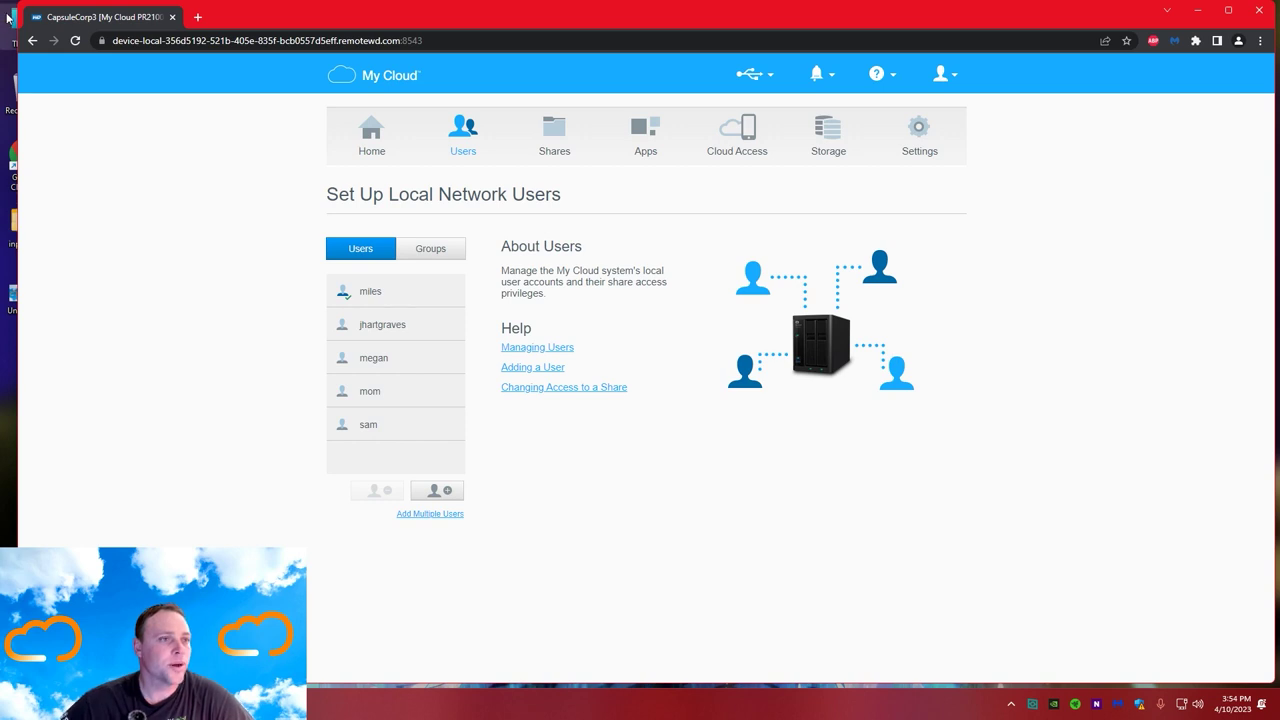
pyautogui.press('super+e')
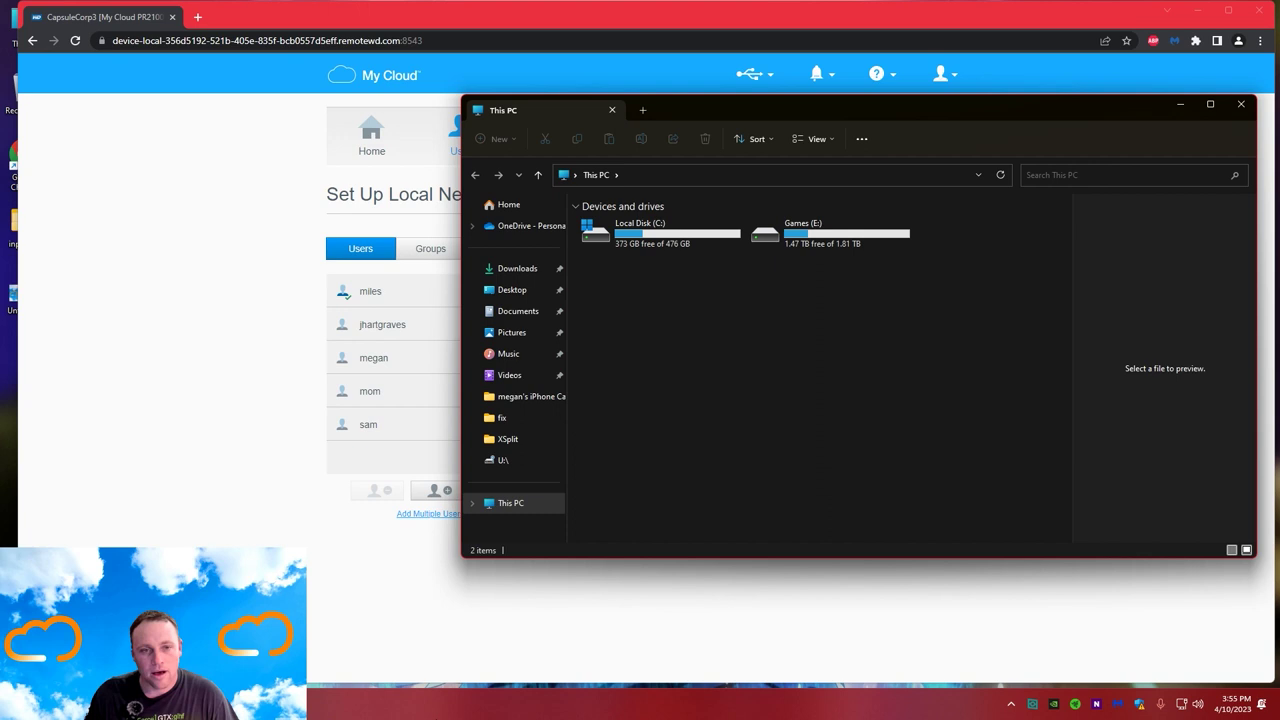
# - Restore Chrome to a smaller, lower window and put File Explorer's This PC in front
pyautogui.click(160, 527)
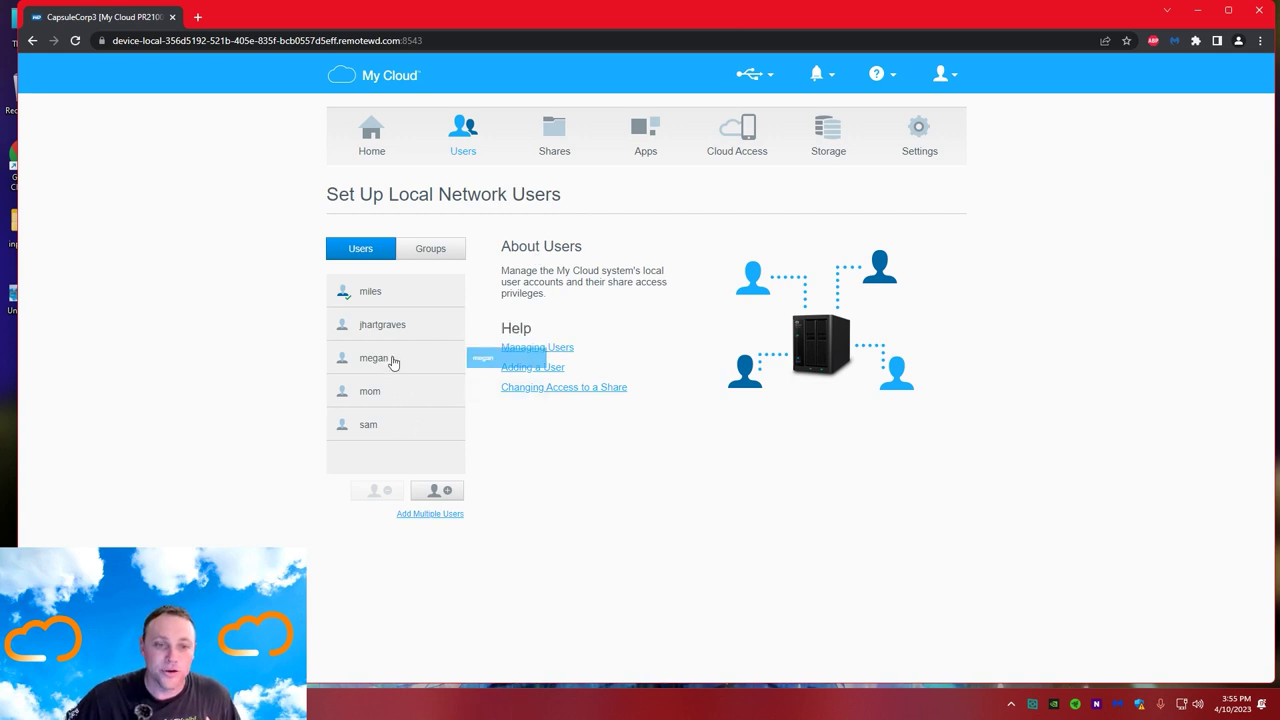
pyautogui.doubleClick(1050, 5)
pyautogui.moveTo(930, 115); pyautogui.dragTo(895, 275)
pyautogui.click(992, 226)
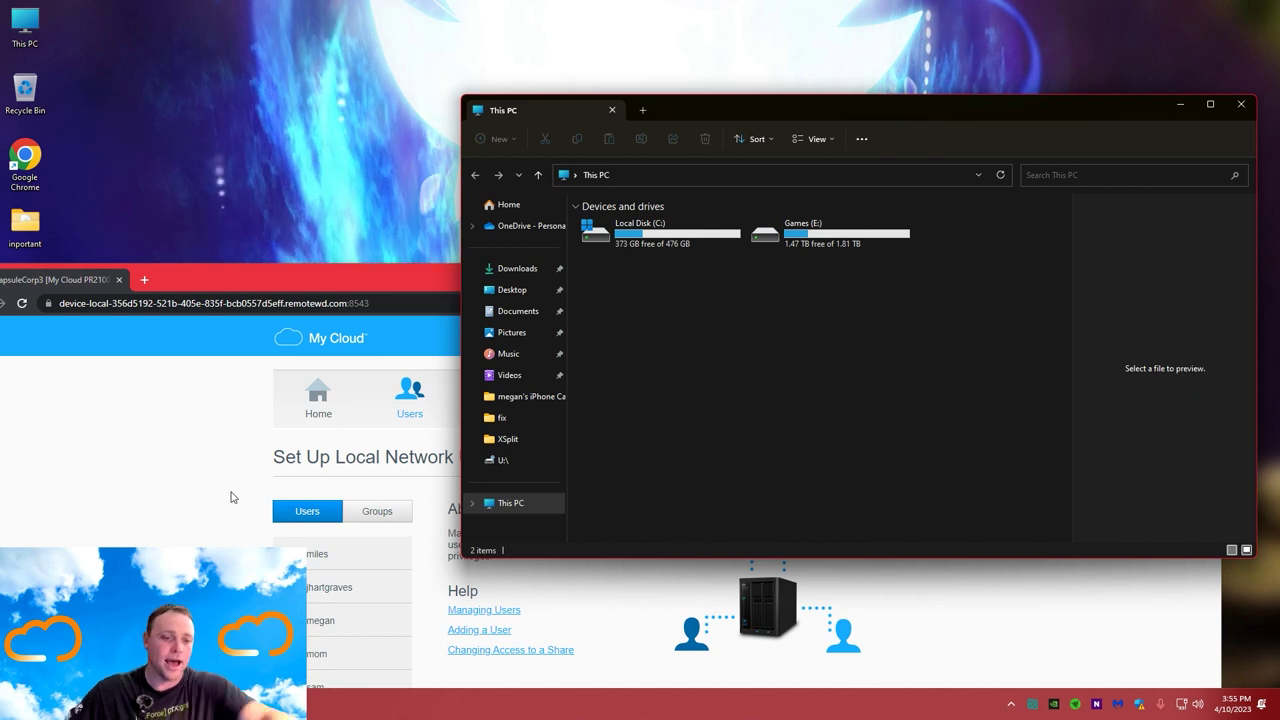
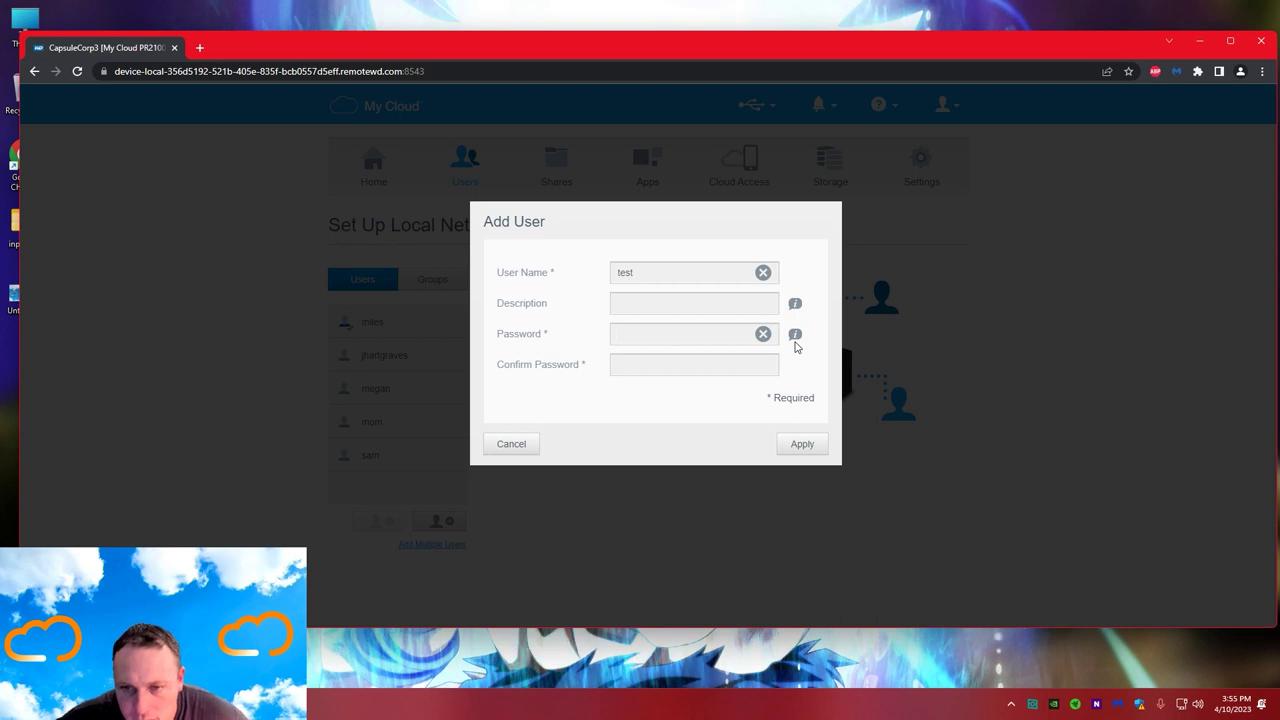
# - Enter user test's password in Password and repeat it in Confirm Password
pyautogui.moveTo(796, 342)
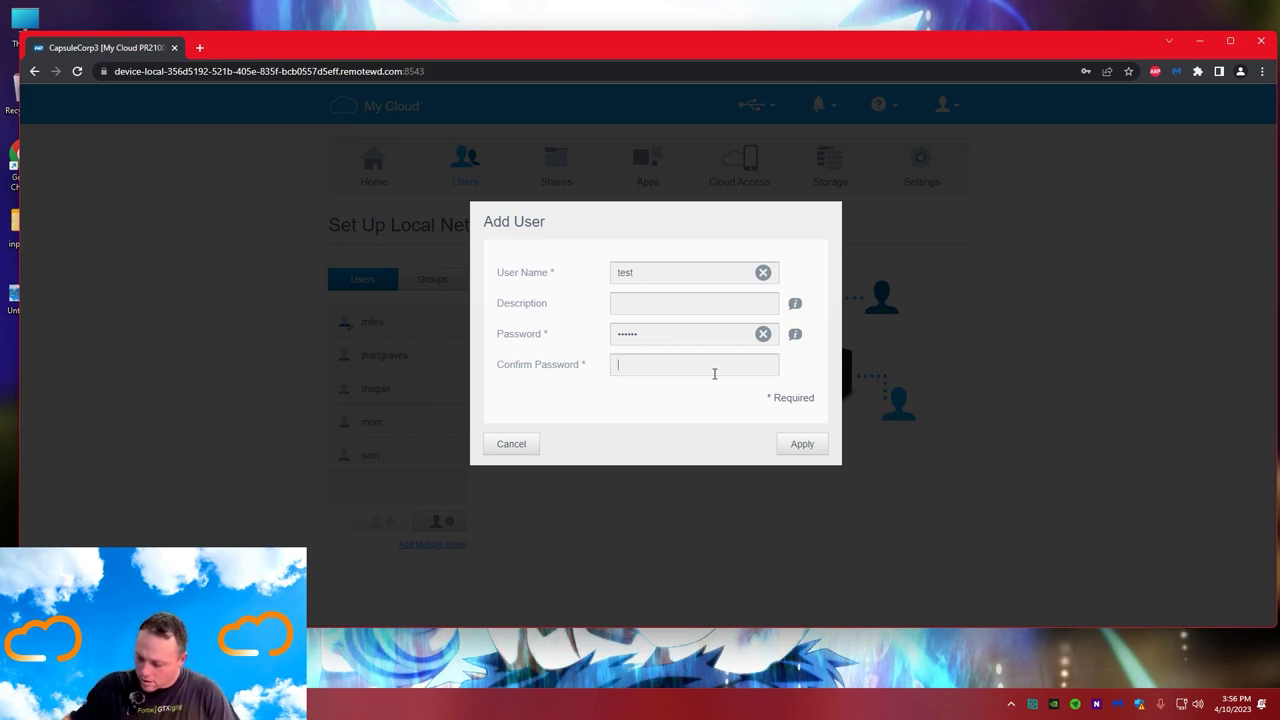
pyautogui.click(714, 373)
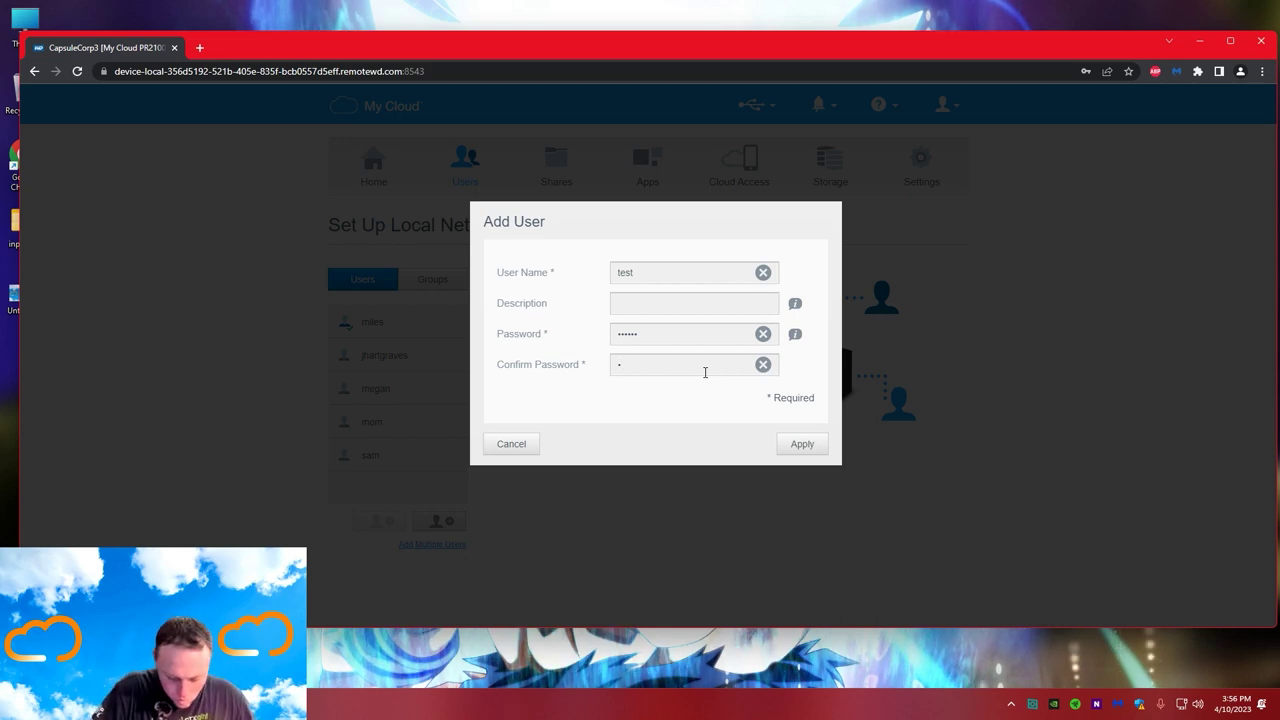
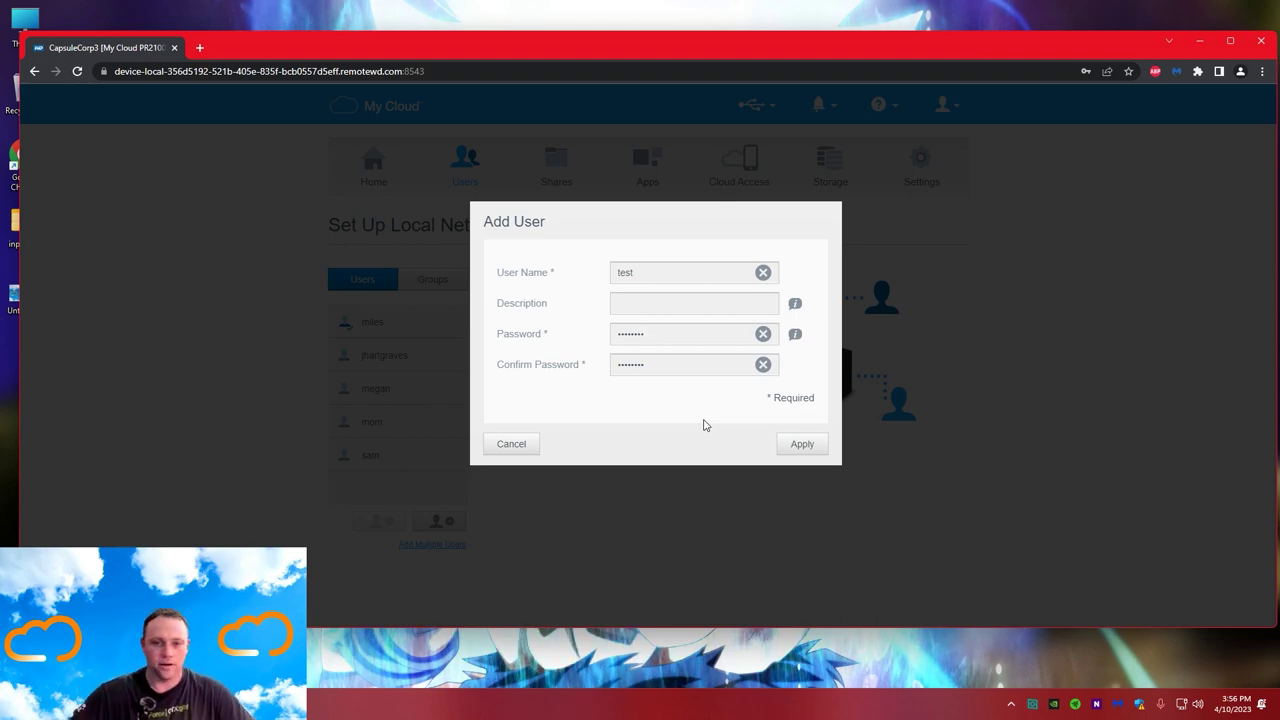
# - Apply the Add User dialog to save the new user test
pyautogui.click(802, 443)
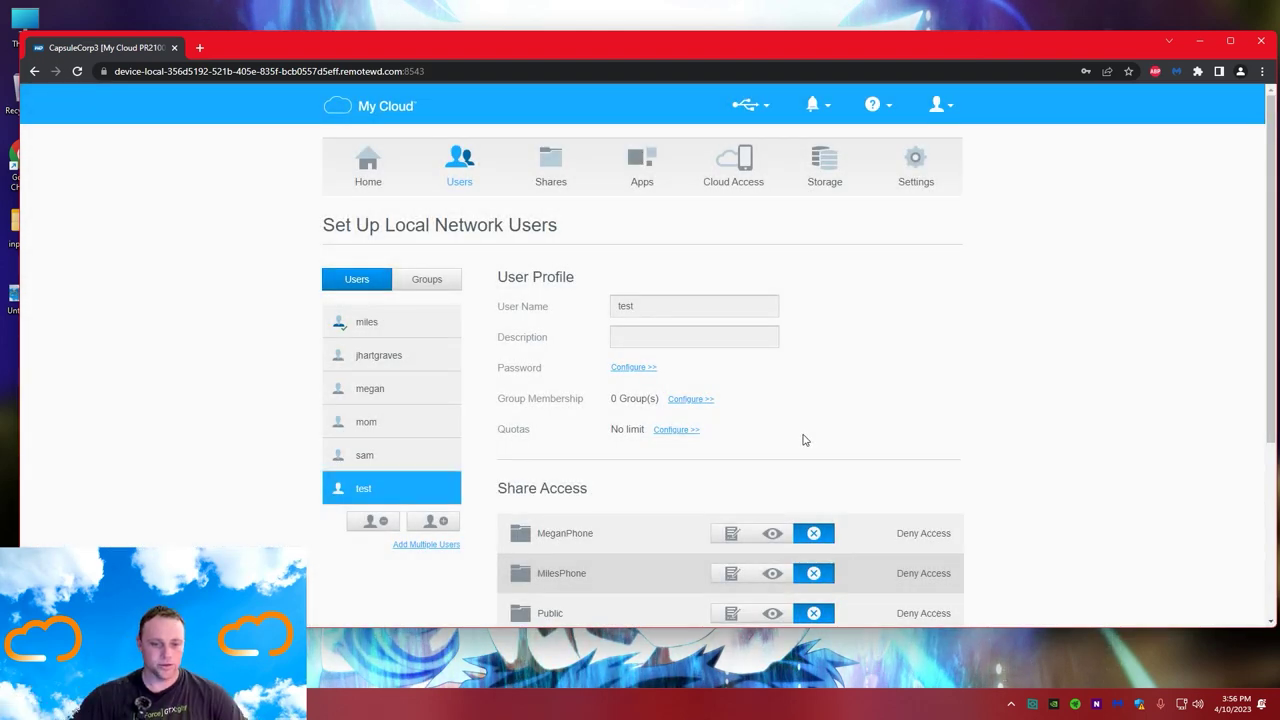
pyautogui.scroll(-3, 790, 425)
pyautogui.scroll(-1, 785, 420)
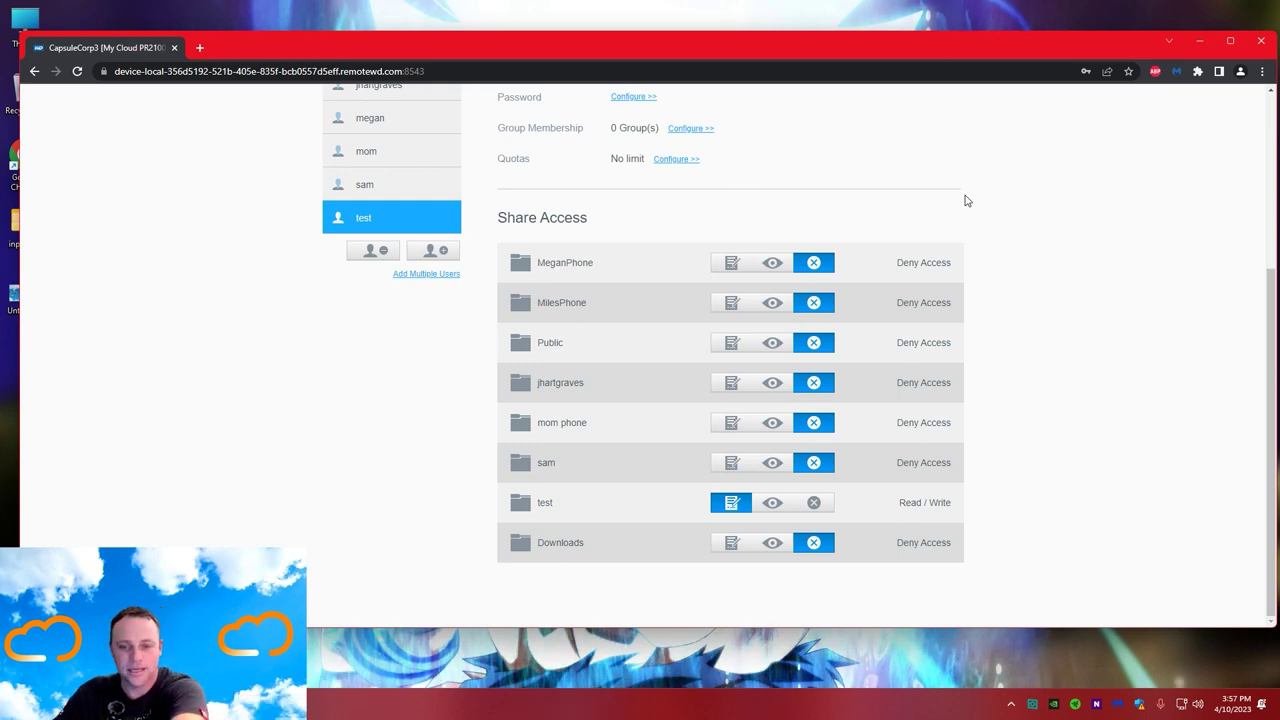
pyautogui.scroll(3, 965, 201)
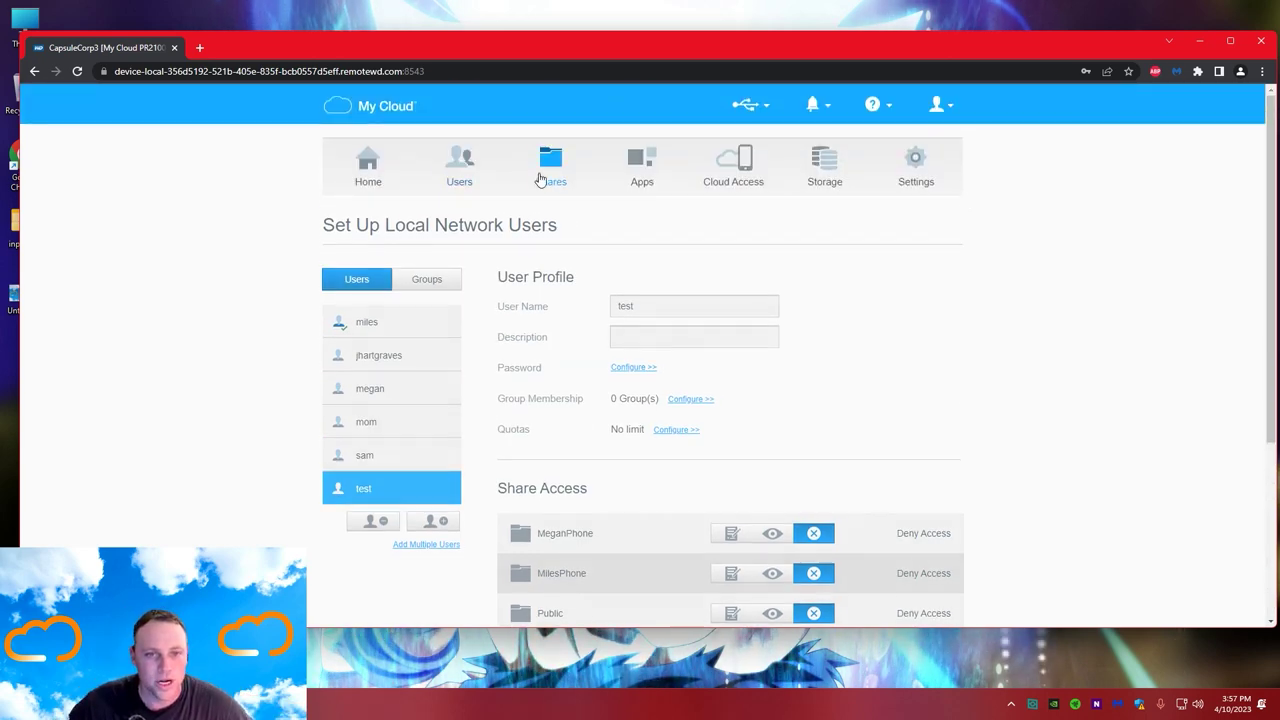
# - Delete the existing test share from the Shares page, confirming with OK
pyautogui.click(540, 179)
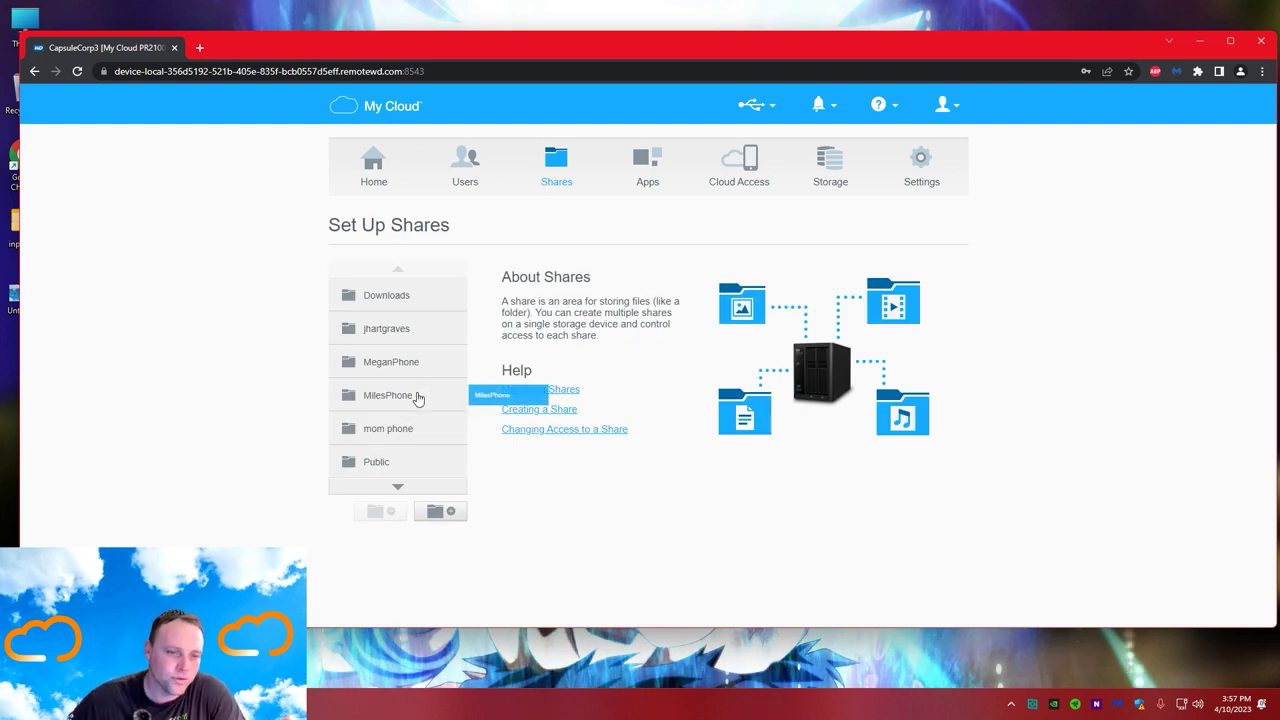
pyautogui.click(398, 486)
pyautogui.click(385, 464)
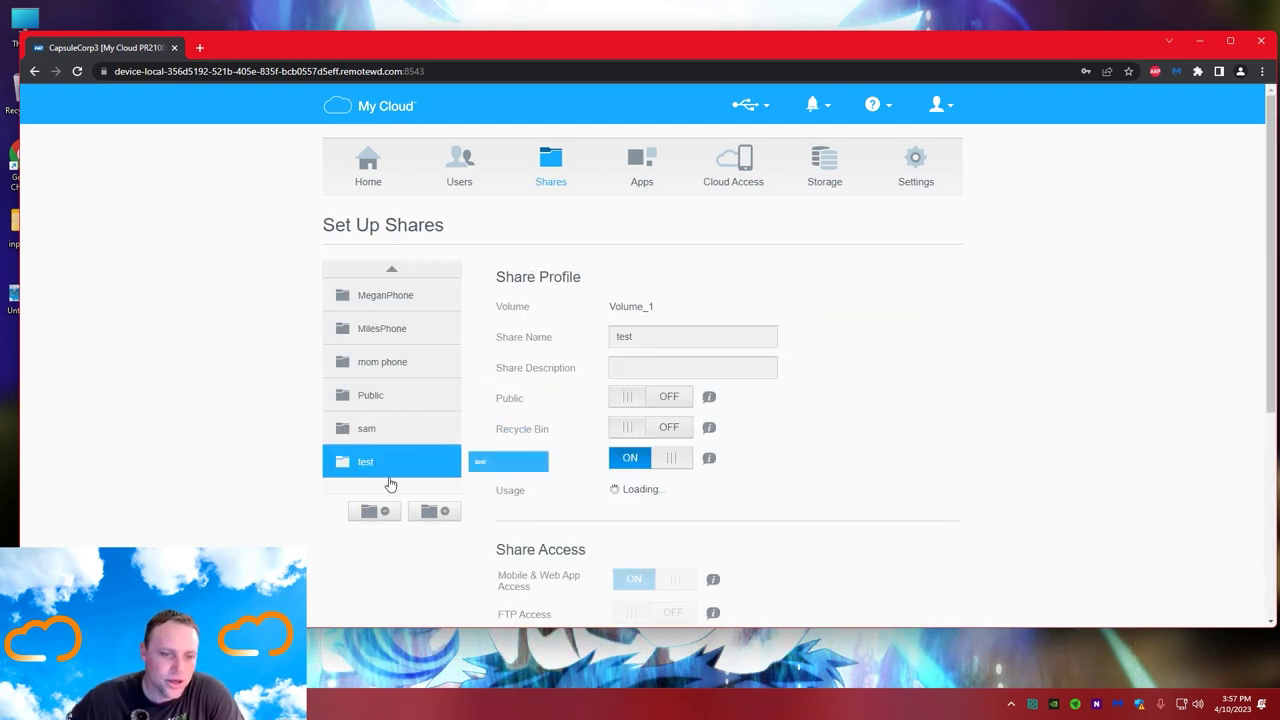
pyautogui.click(367, 515)
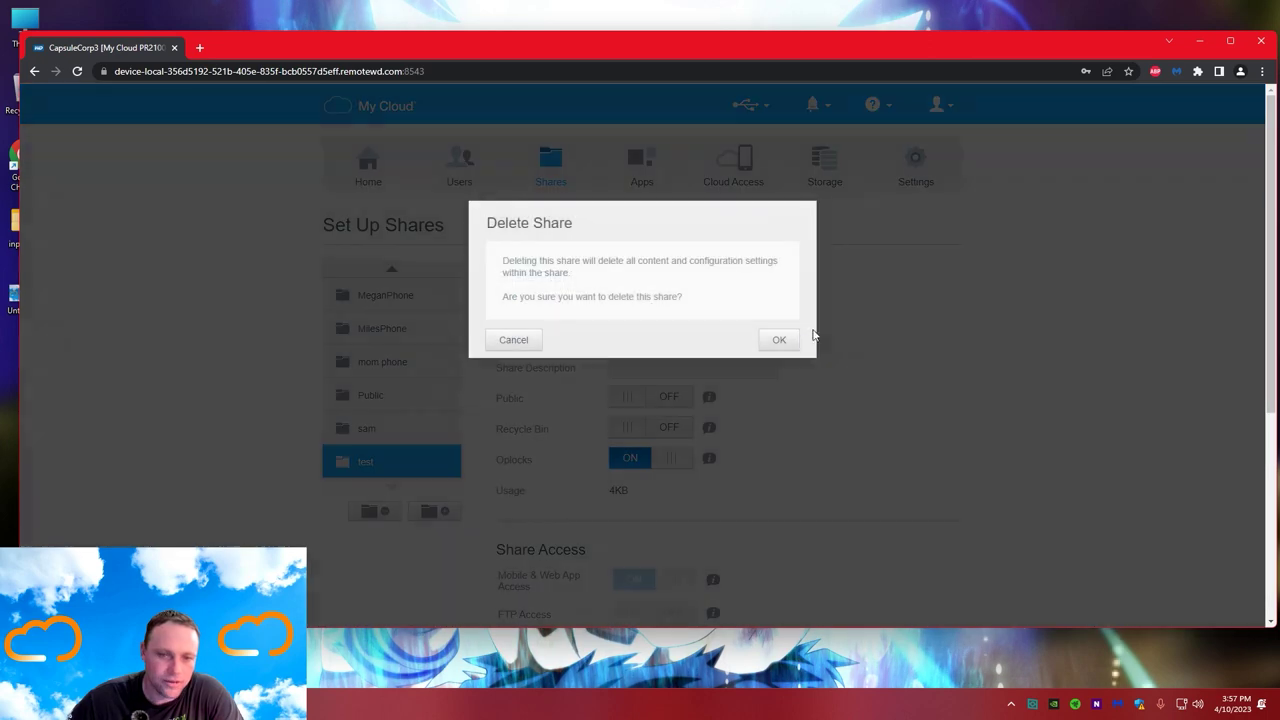
pyautogui.click(803, 341)
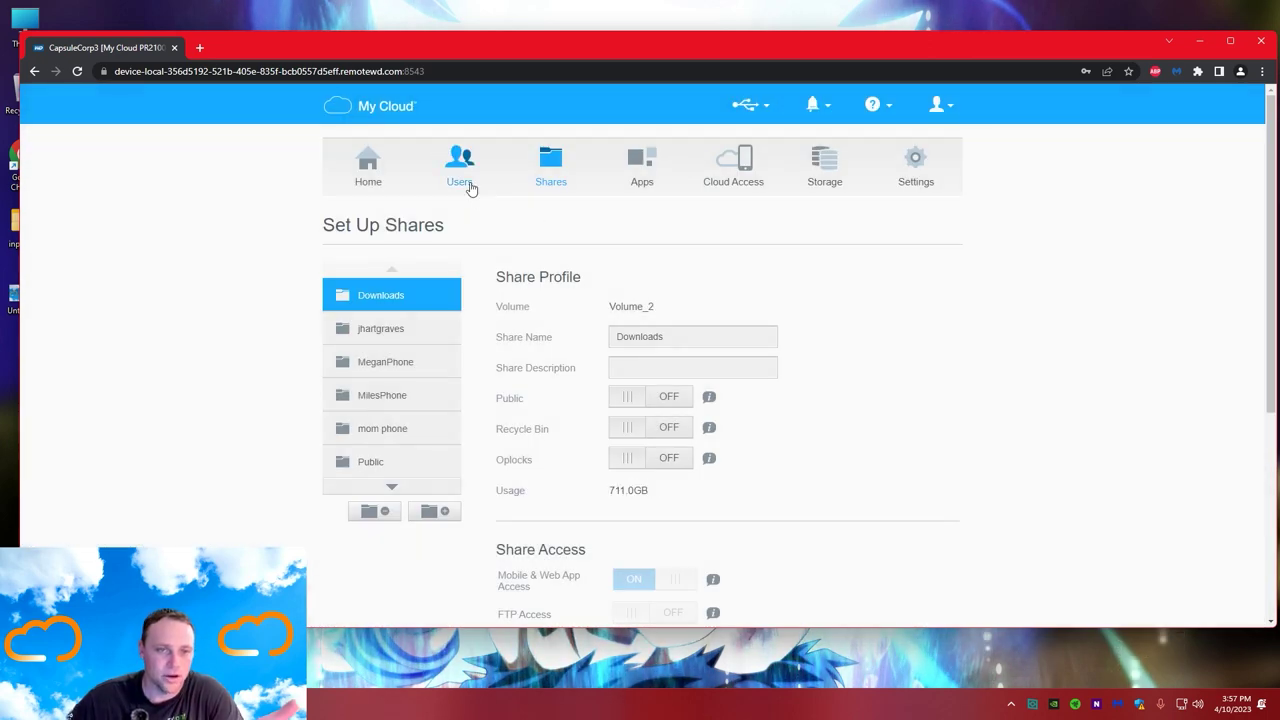
# - Switch to Users and back to Shares, then start adding a new share
pyautogui.click(471, 189)
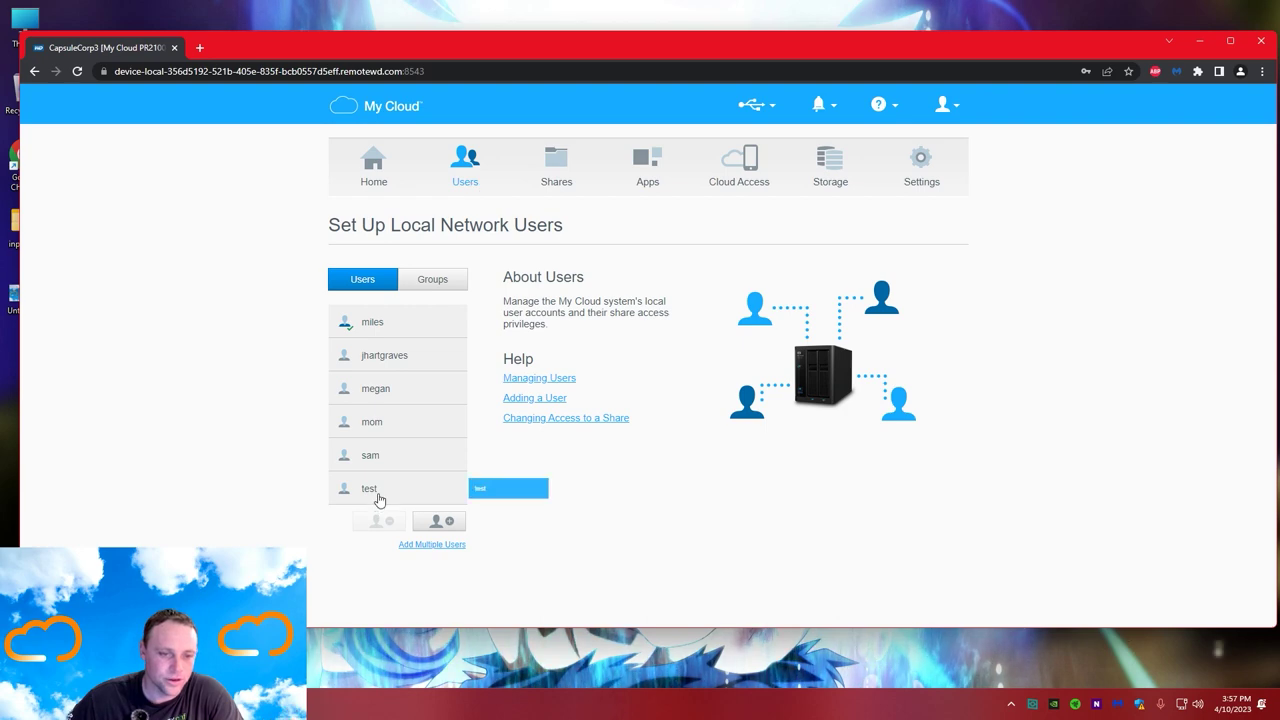
pyautogui.click(556, 168)
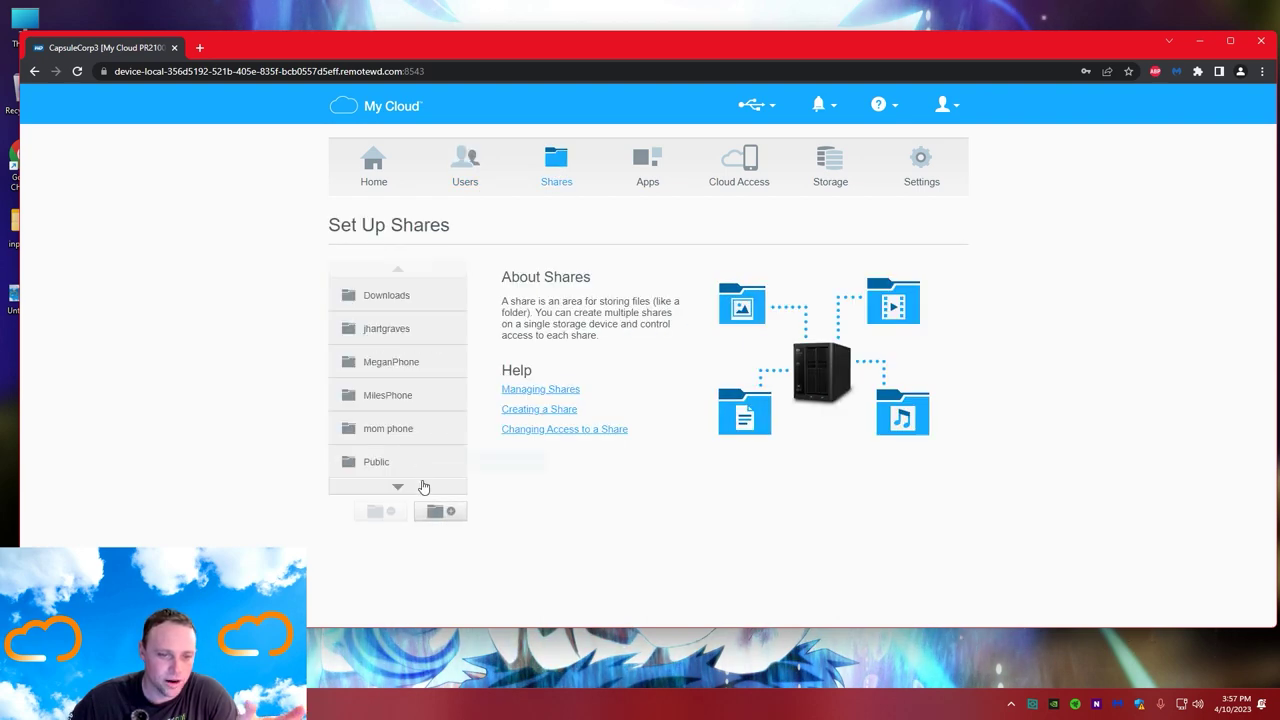
pyautogui.click(443, 511)
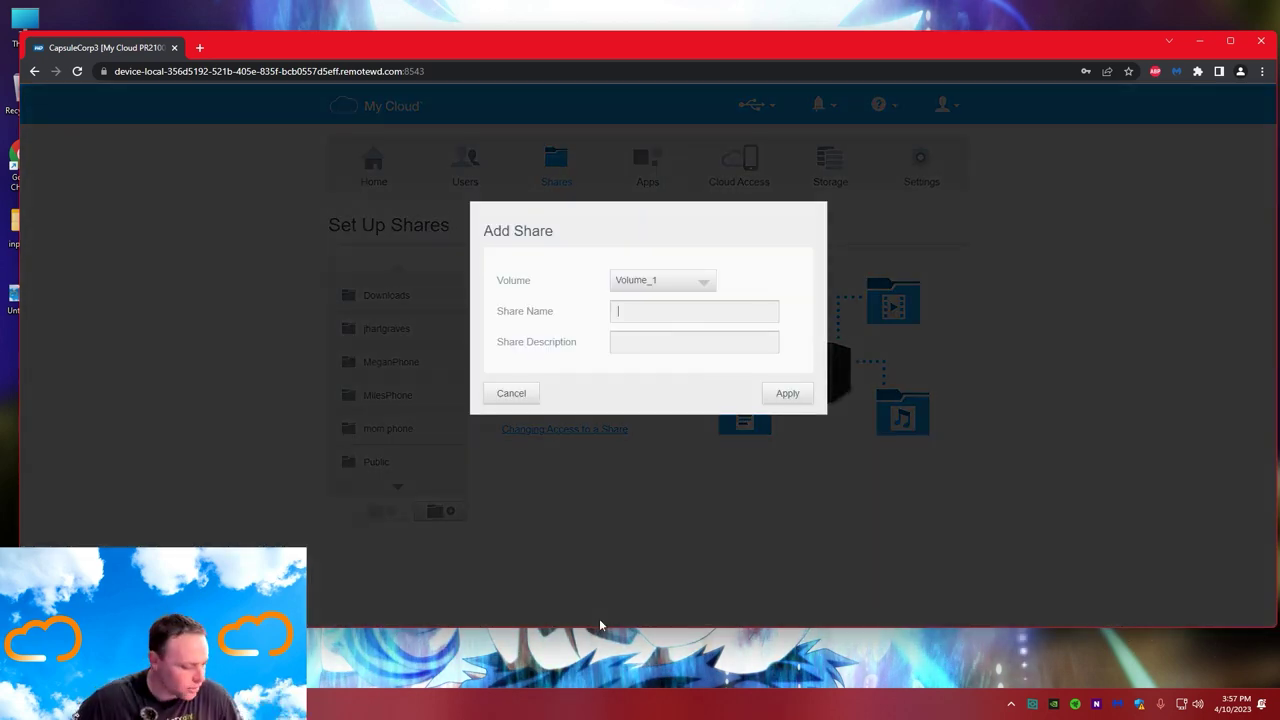
# - Create a share named 'test' on Volume_1
pyautogui.write('tes')
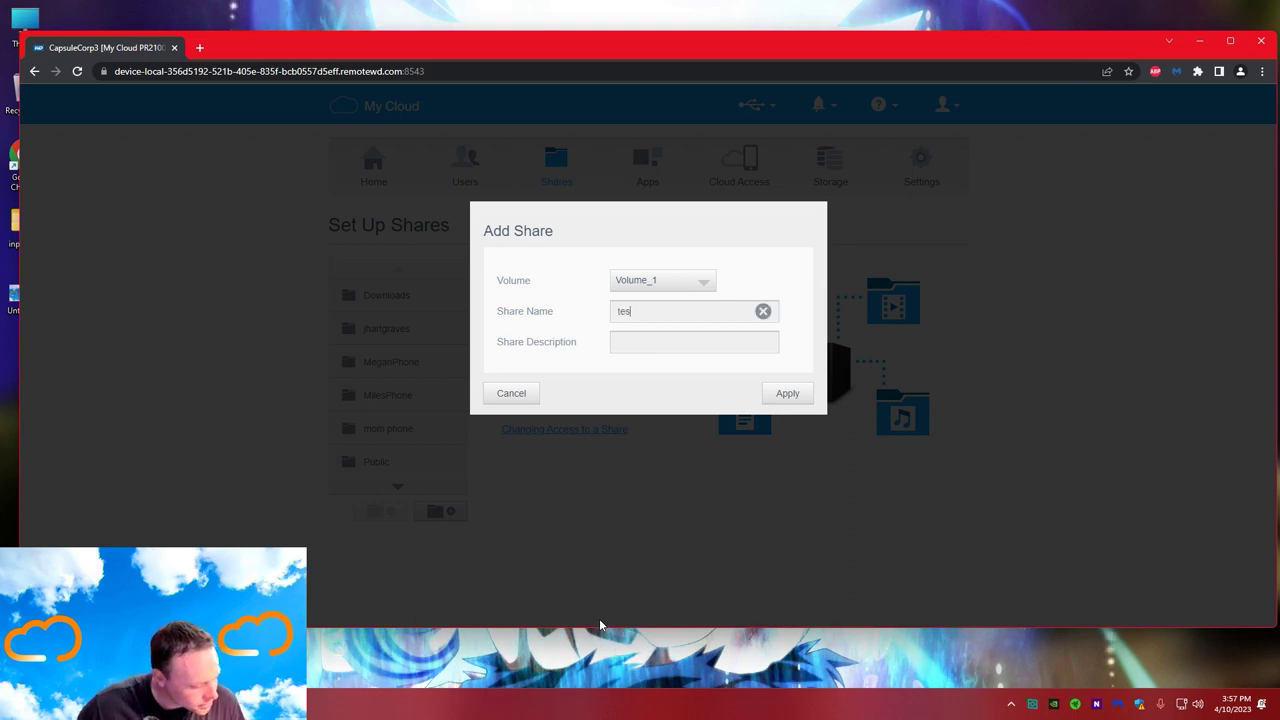
pyautogui.write('t')
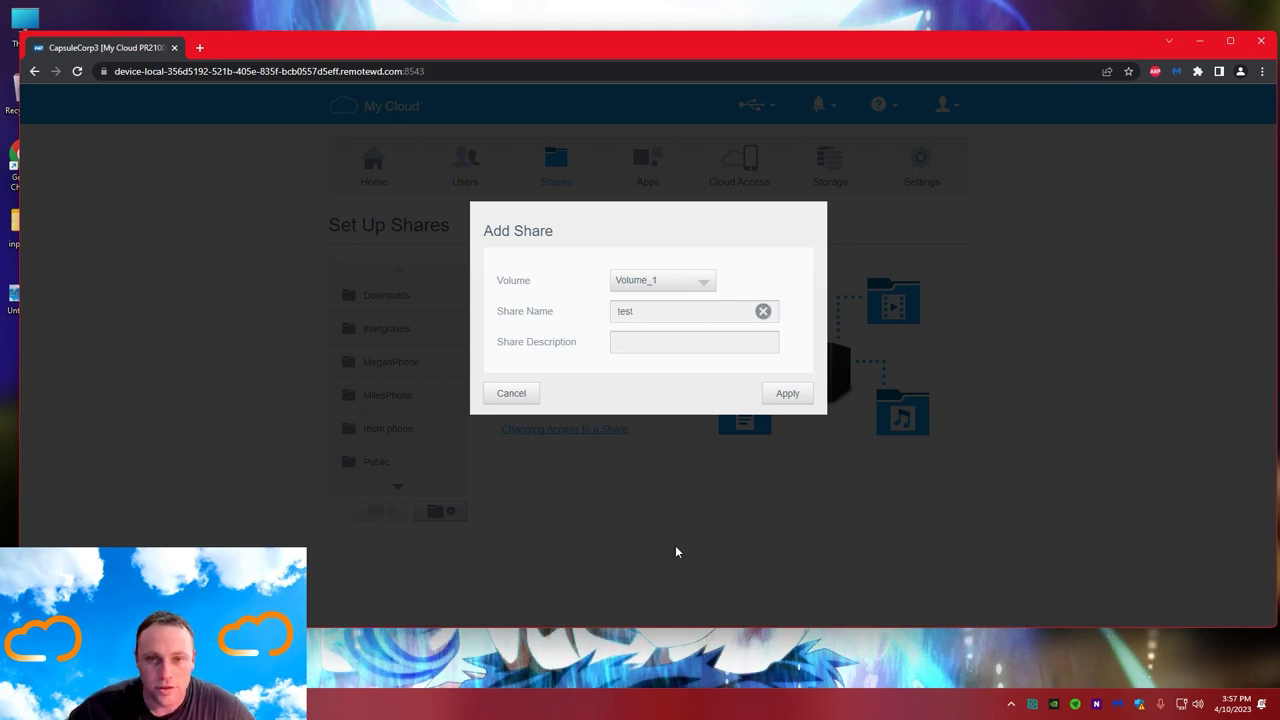
pyautogui.click(708, 284)
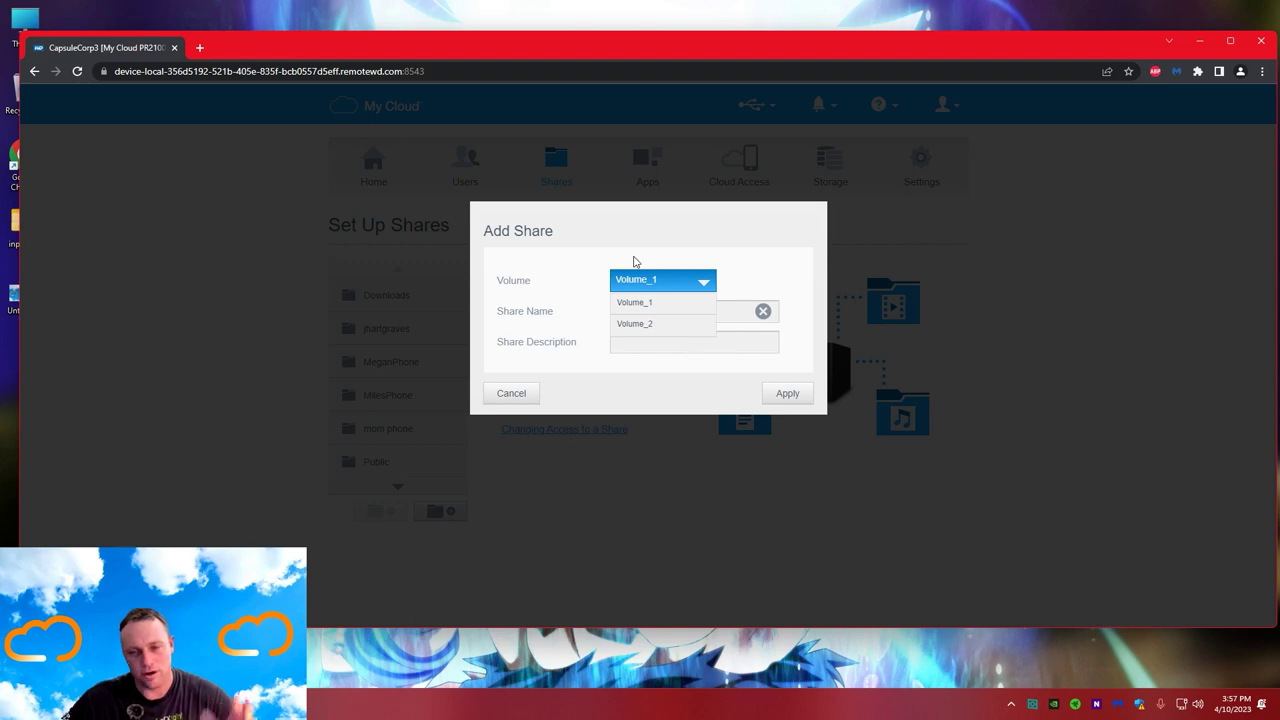
pyautogui.click(664, 303)
pyautogui.click(806, 391)
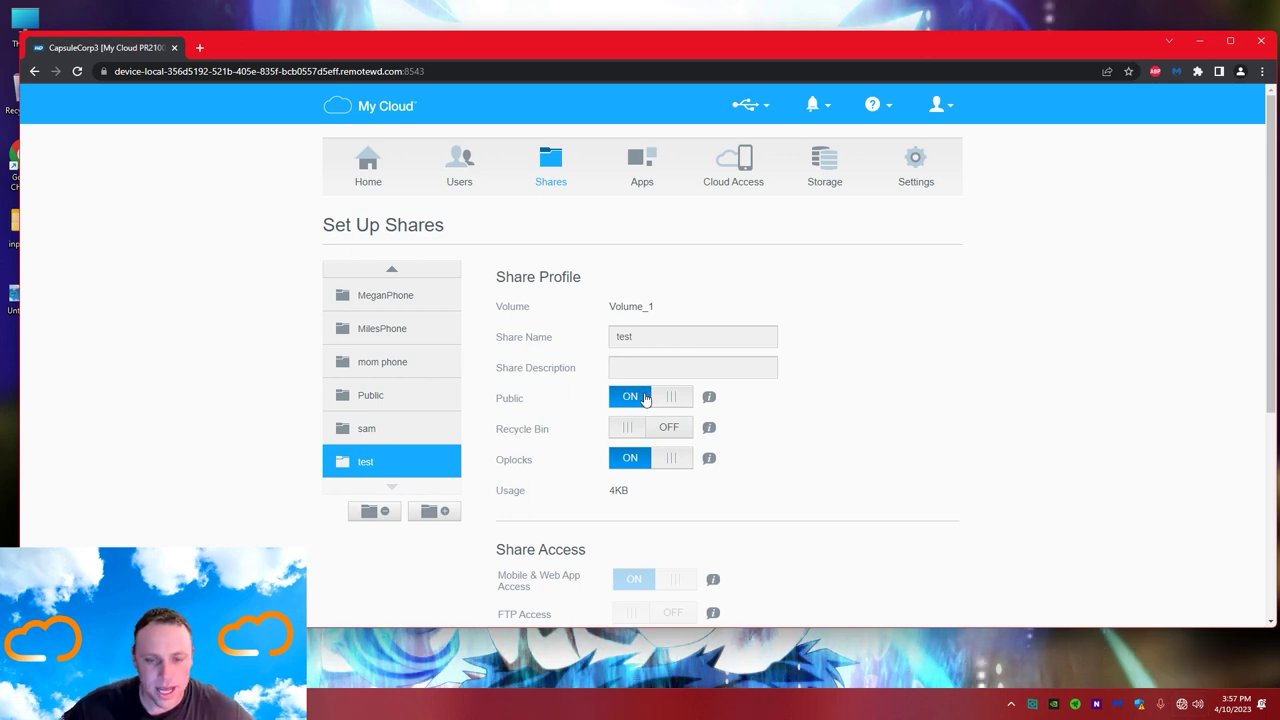
# - Switch Public and Oplocks off on the test share and grant user test Read/Write
pyautogui.click(645, 398)
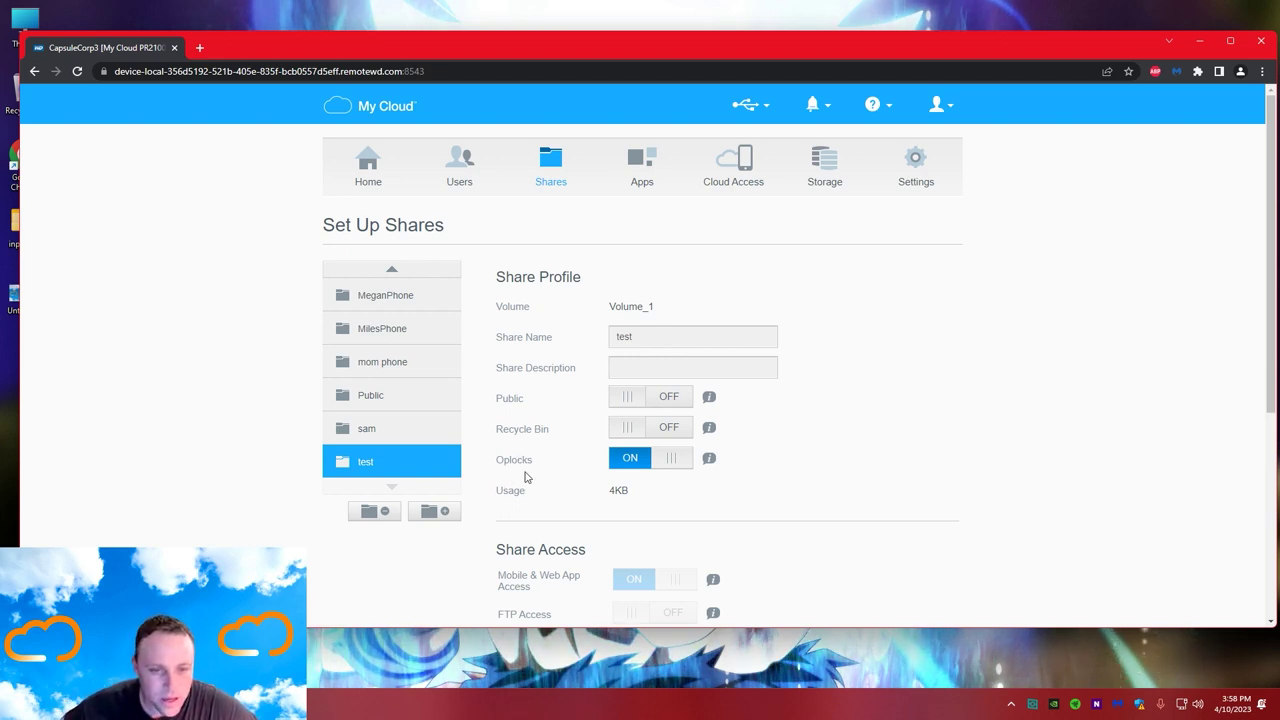
pyautogui.click(630, 462)
pyautogui.scroll(-3, 834, 555)
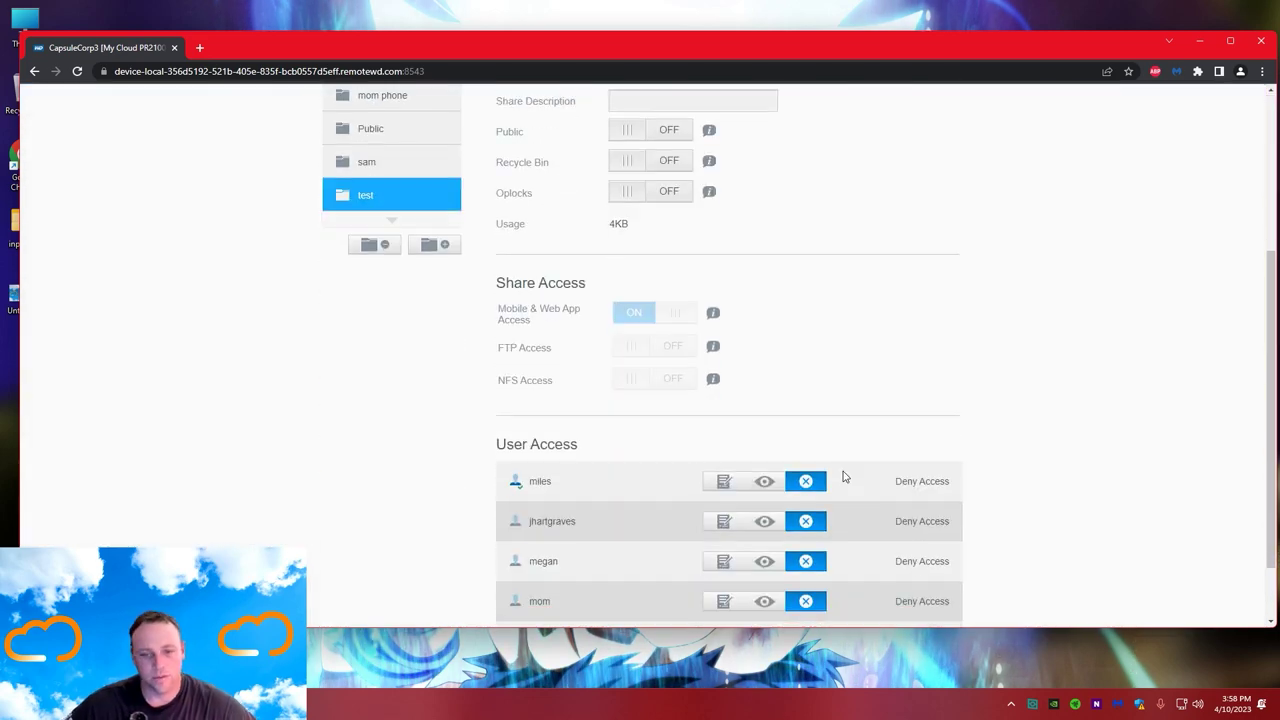
pyautogui.click(722, 603)
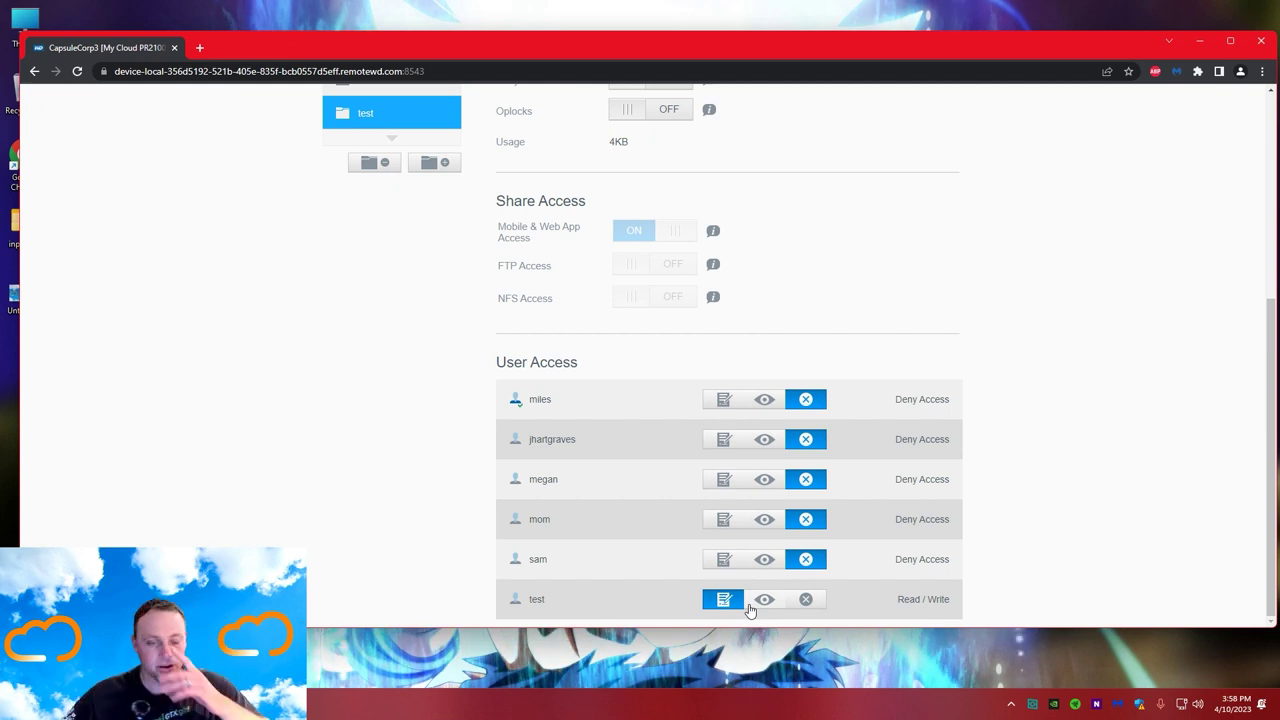
pyautogui.scroll(4, 750, 610)
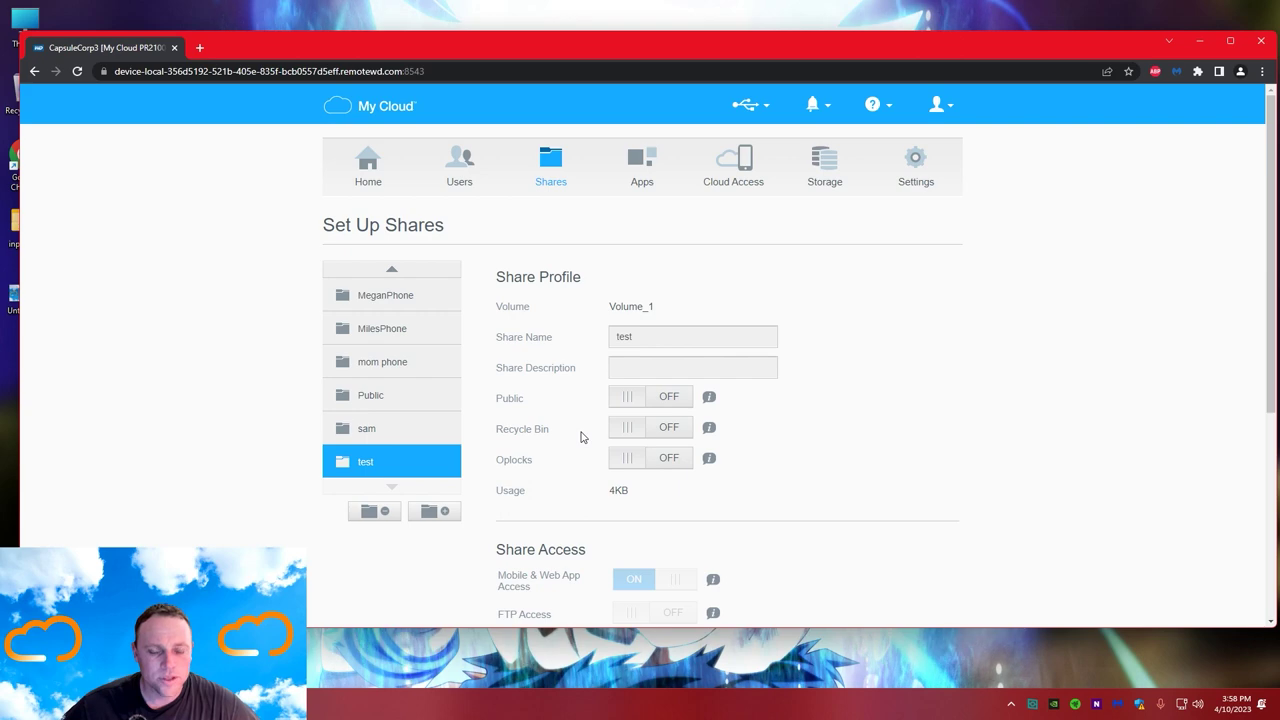
# - Create a share named 'test2' with Public and Oplocks turned off
pyautogui.click(434, 512)
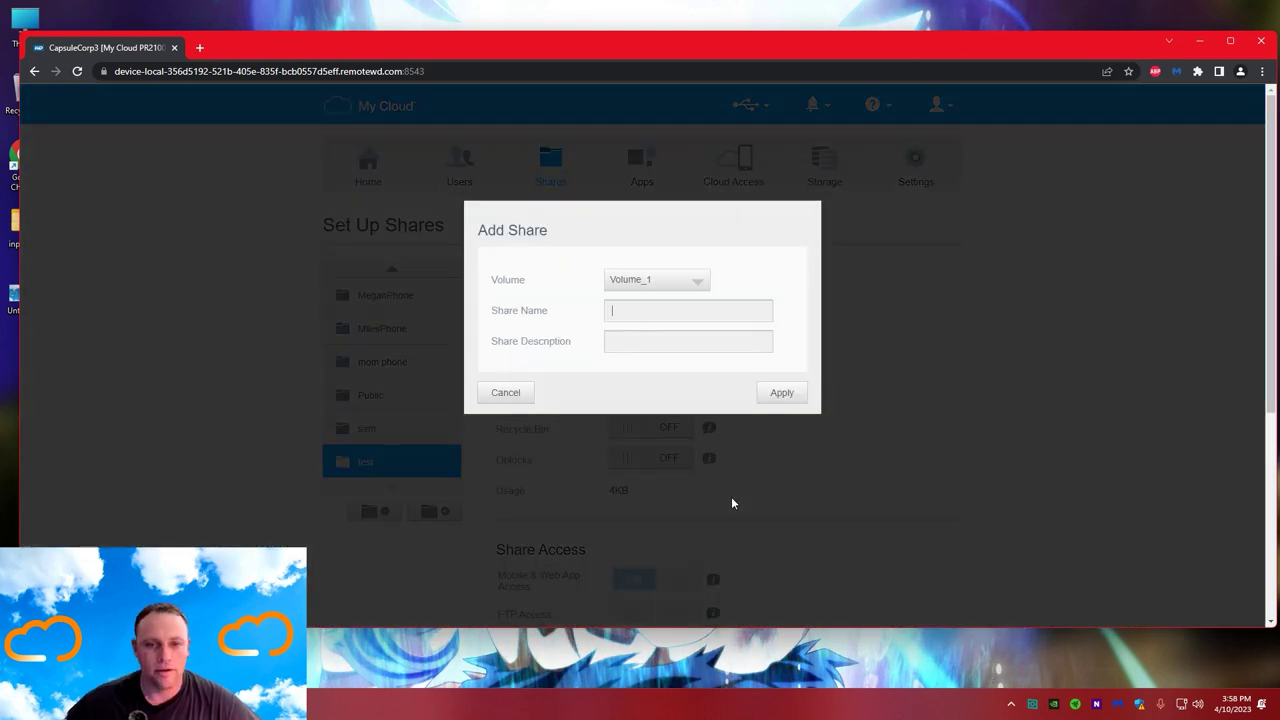
pyautogui.write('test')
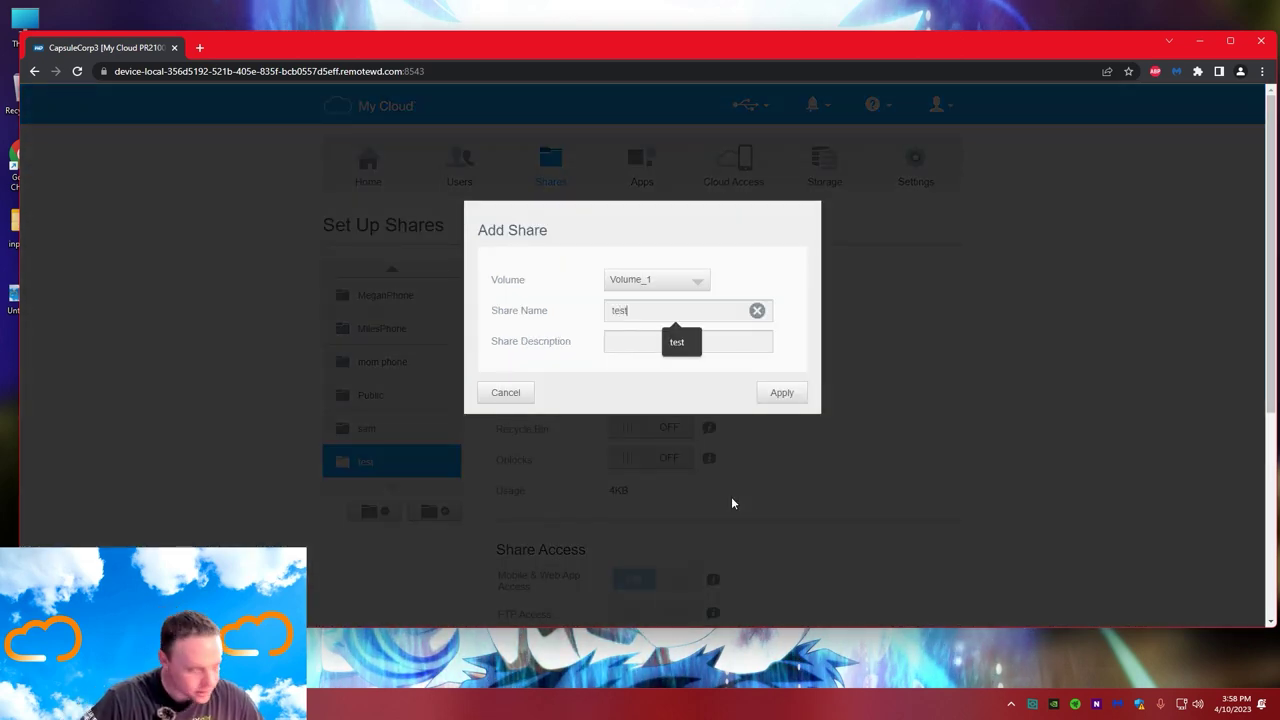
pyautogui.write('2')
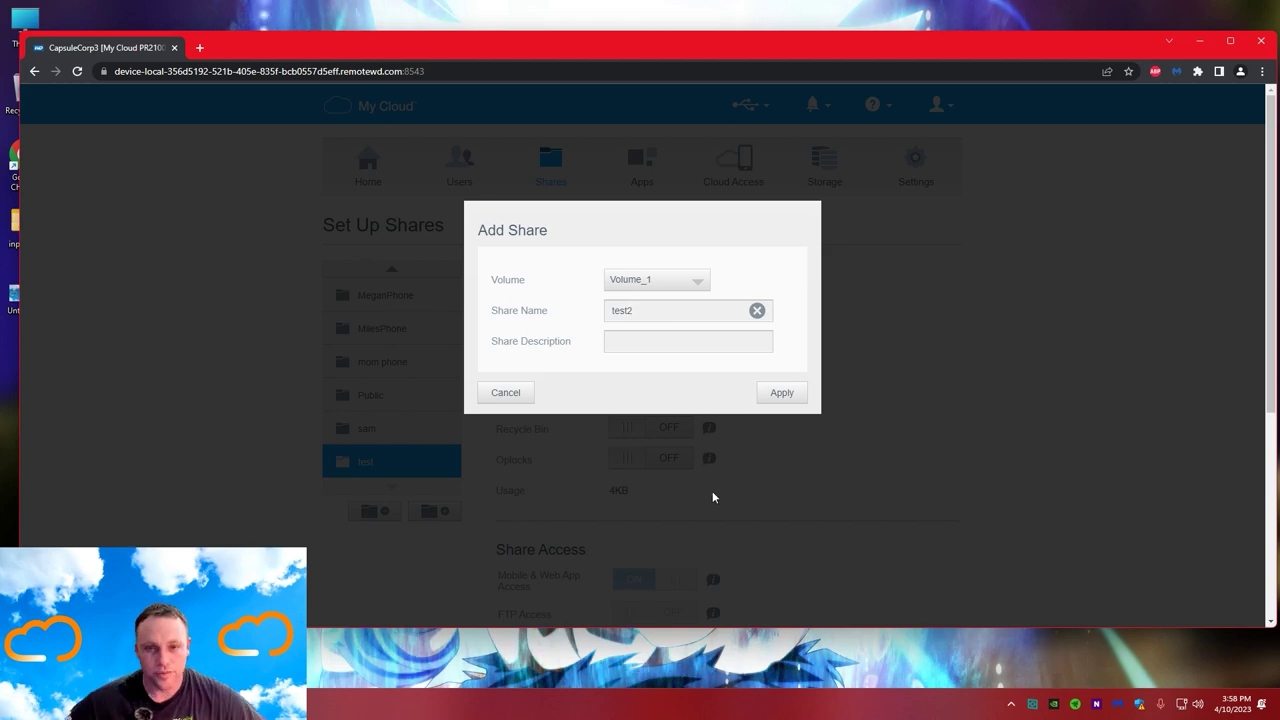
pyautogui.click(779, 395)
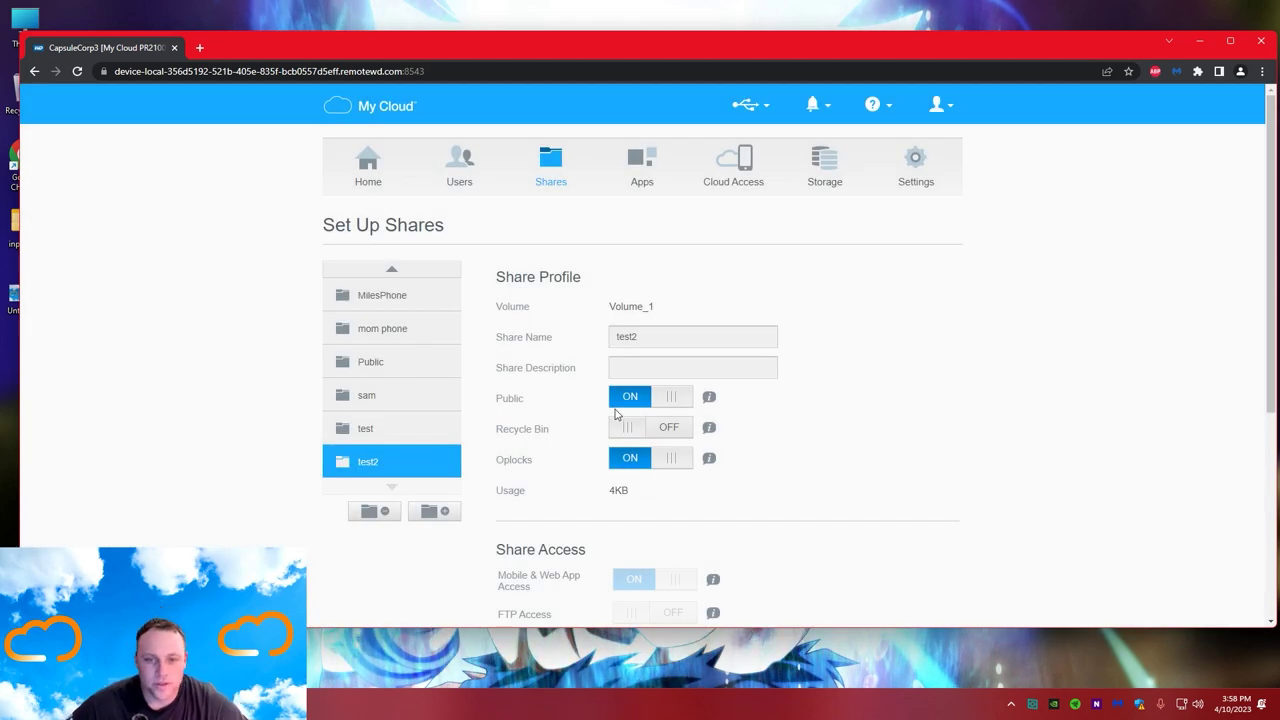
pyautogui.click(622, 400)
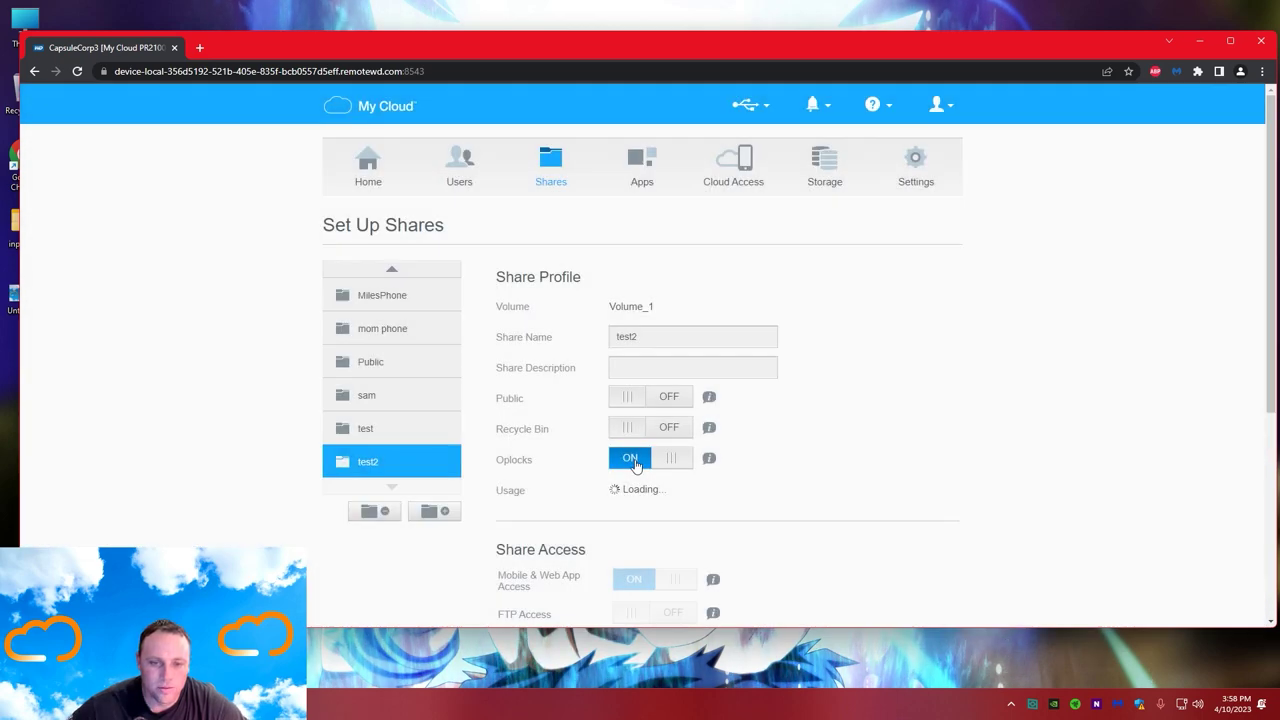
pyautogui.click(634, 458)
pyautogui.scroll(-3, 696, 355)
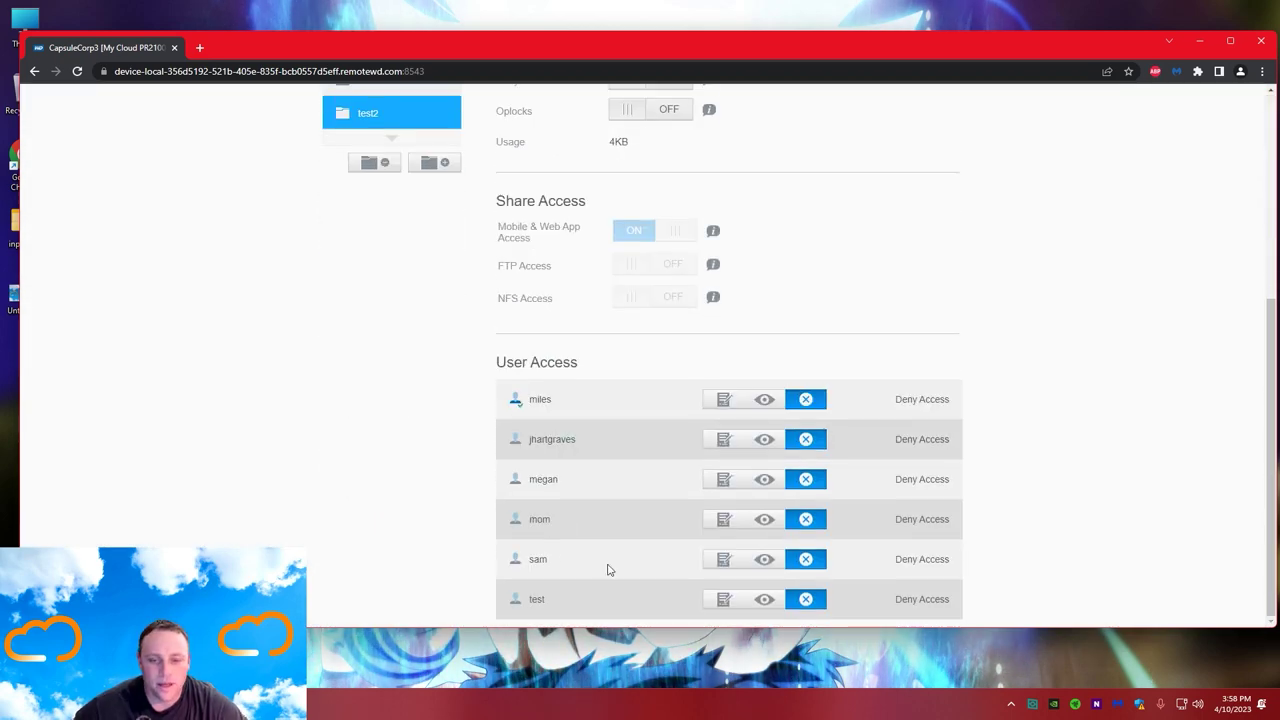
pyautogui.scroll(5, 689, 191)
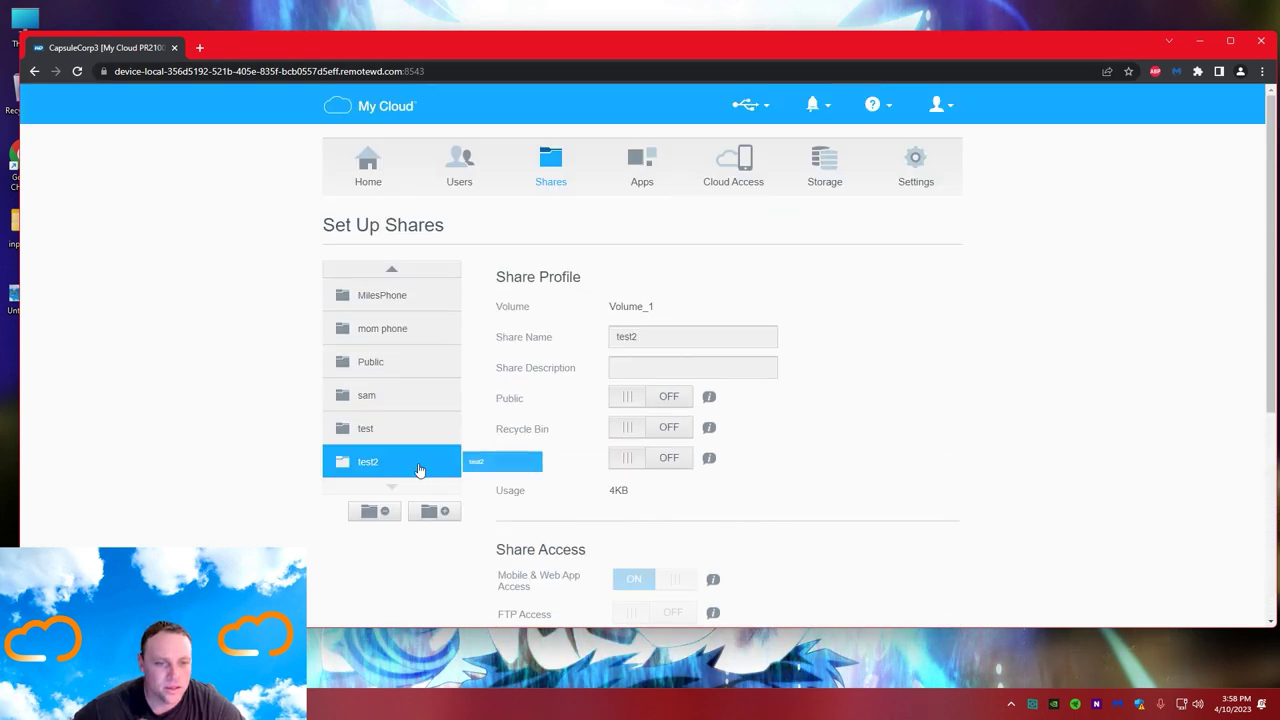
# - In user test's profile, grant Read/Write access to the test2 share
pyautogui.click(459, 167)
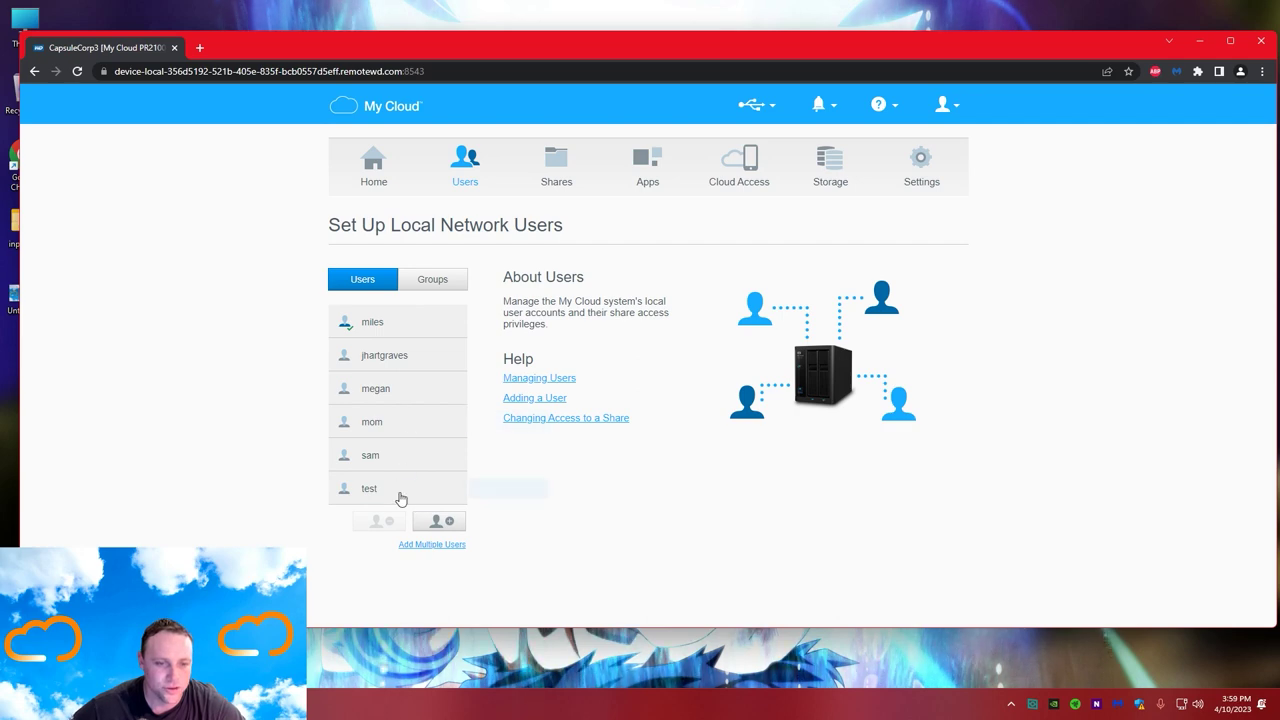
pyautogui.click(403, 488)
pyautogui.scroll(-3, 700, 560)
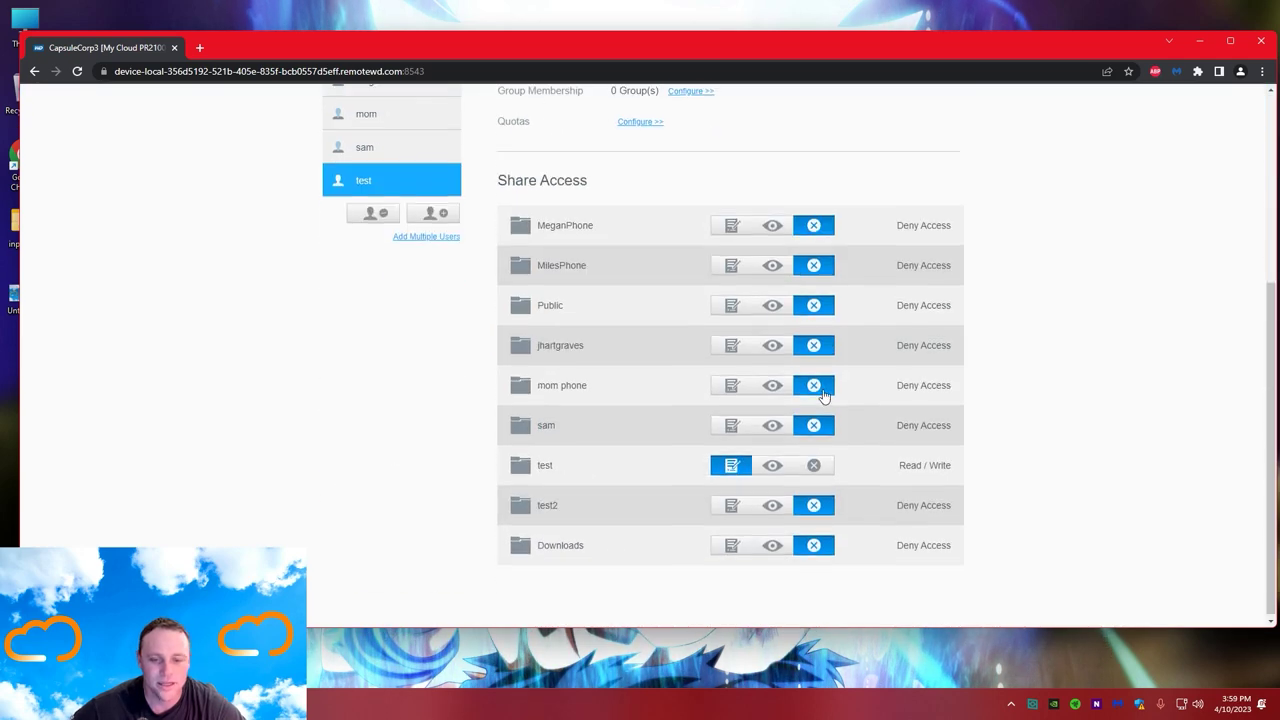
pyautogui.click(731, 504)
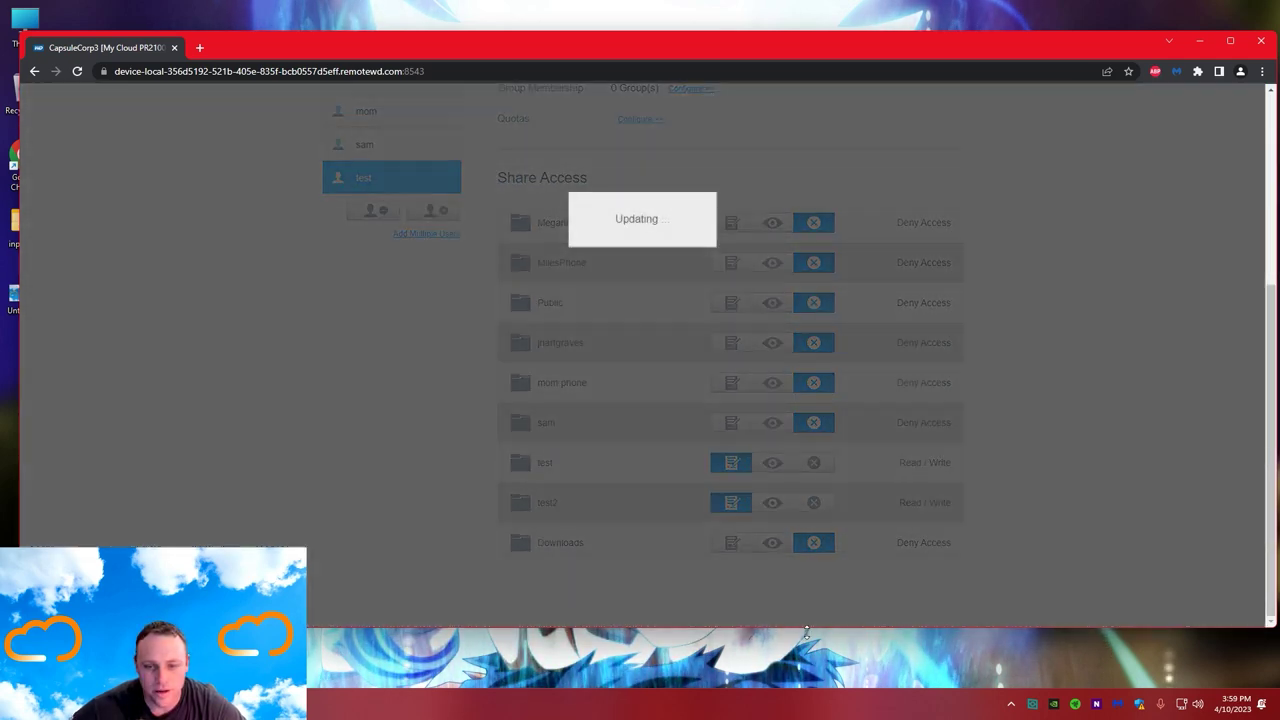
pyautogui.scroll(1, 865, 600)
pyautogui.scroll(2, 865, 600)
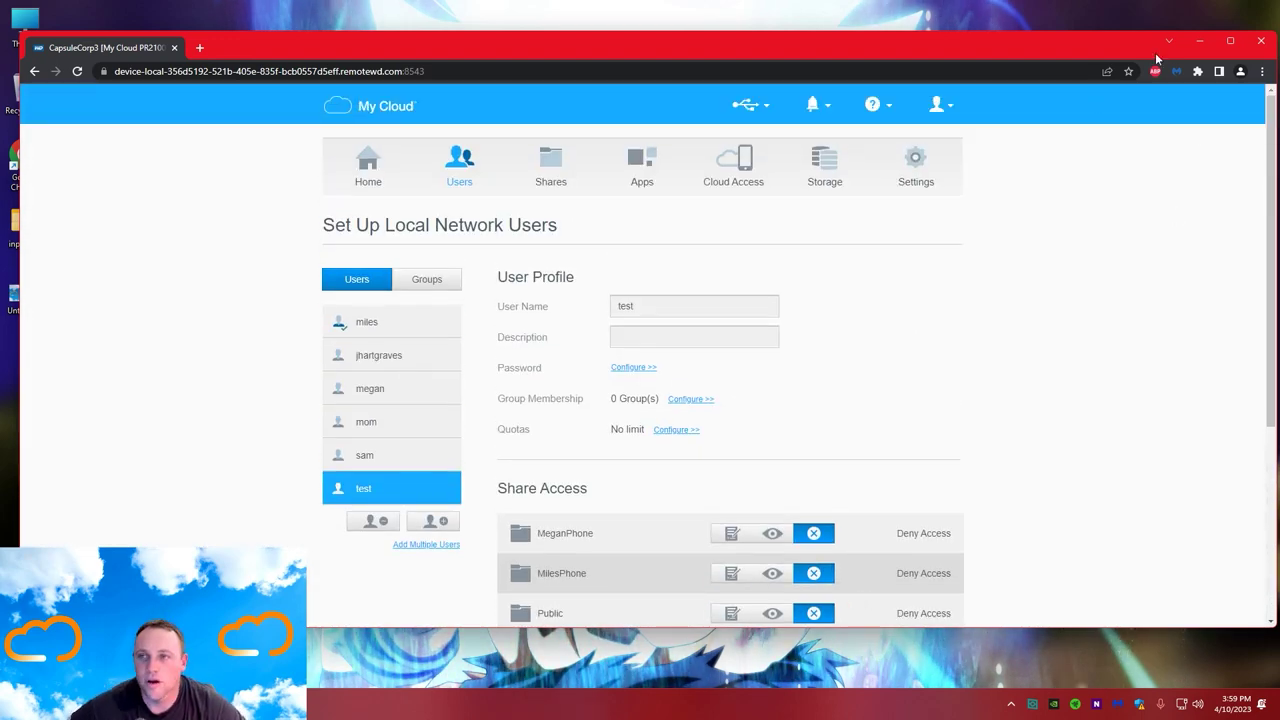
# - Minimize Chrome, reposition the This PC window and show its See more options
pyautogui.click(1252, 41)
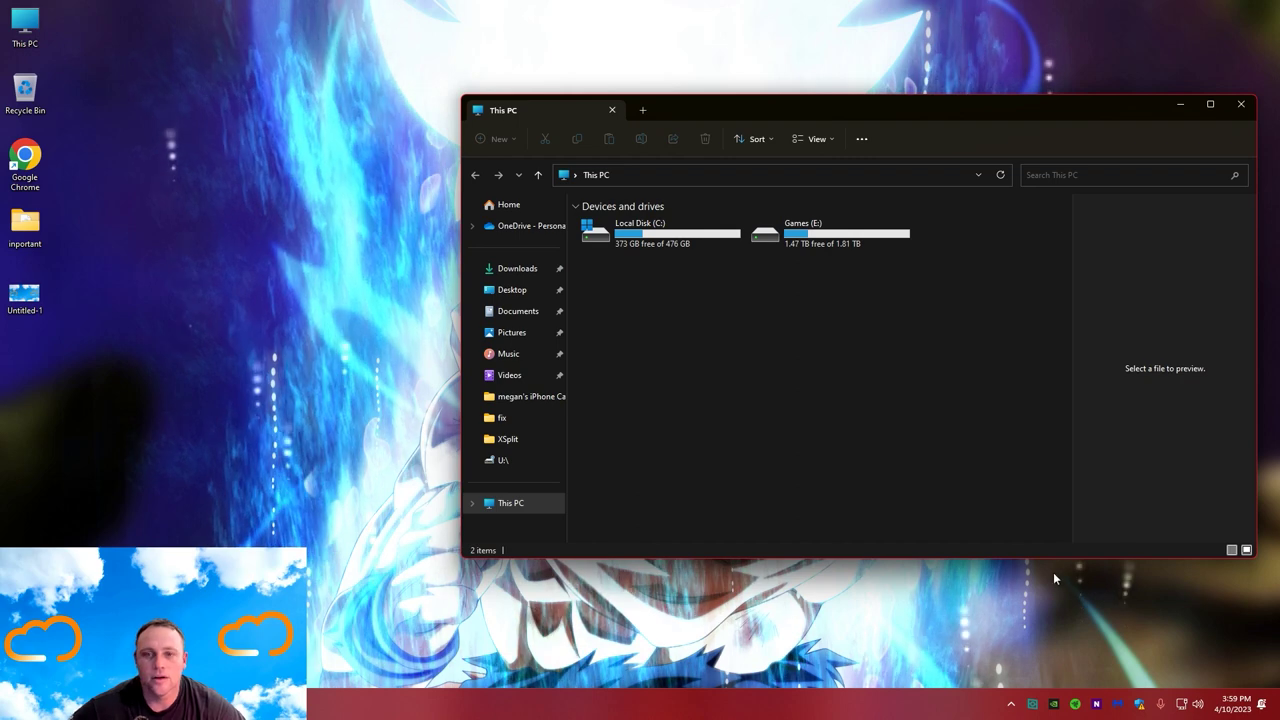
pyautogui.moveTo(871, 103); pyautogui.dragTo(740, 145)
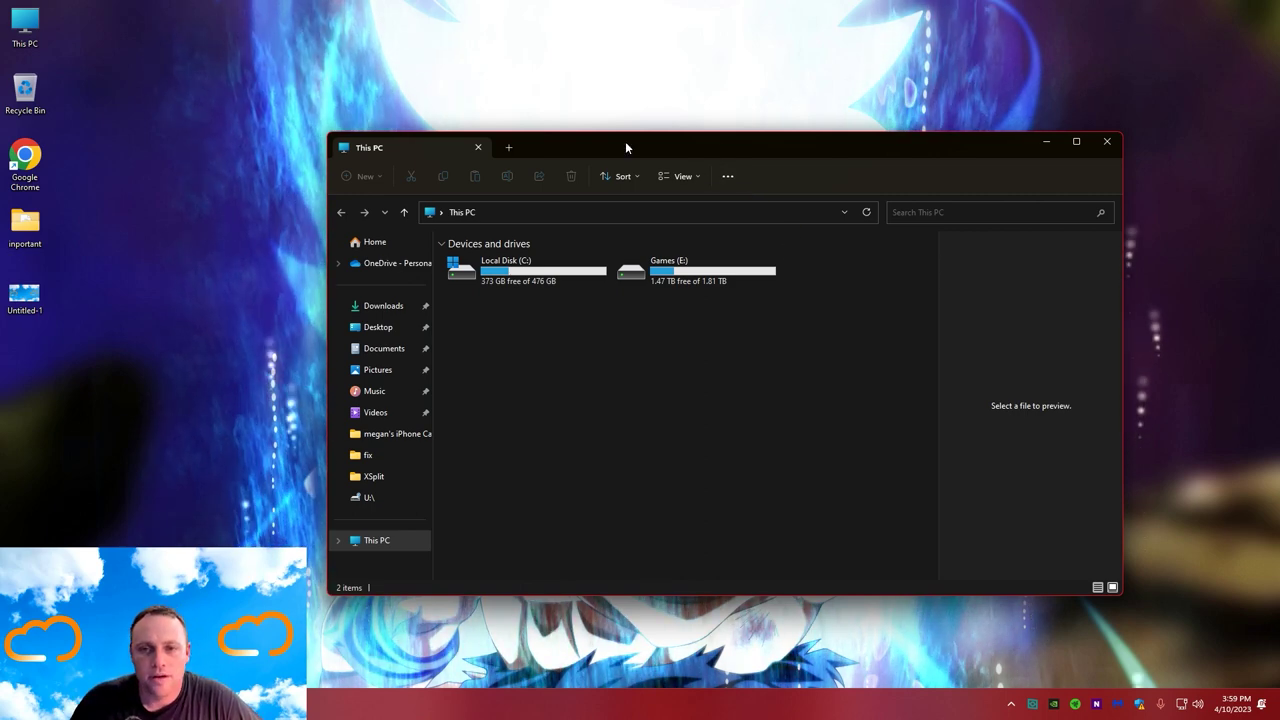
pyautogui.click(729, 177)
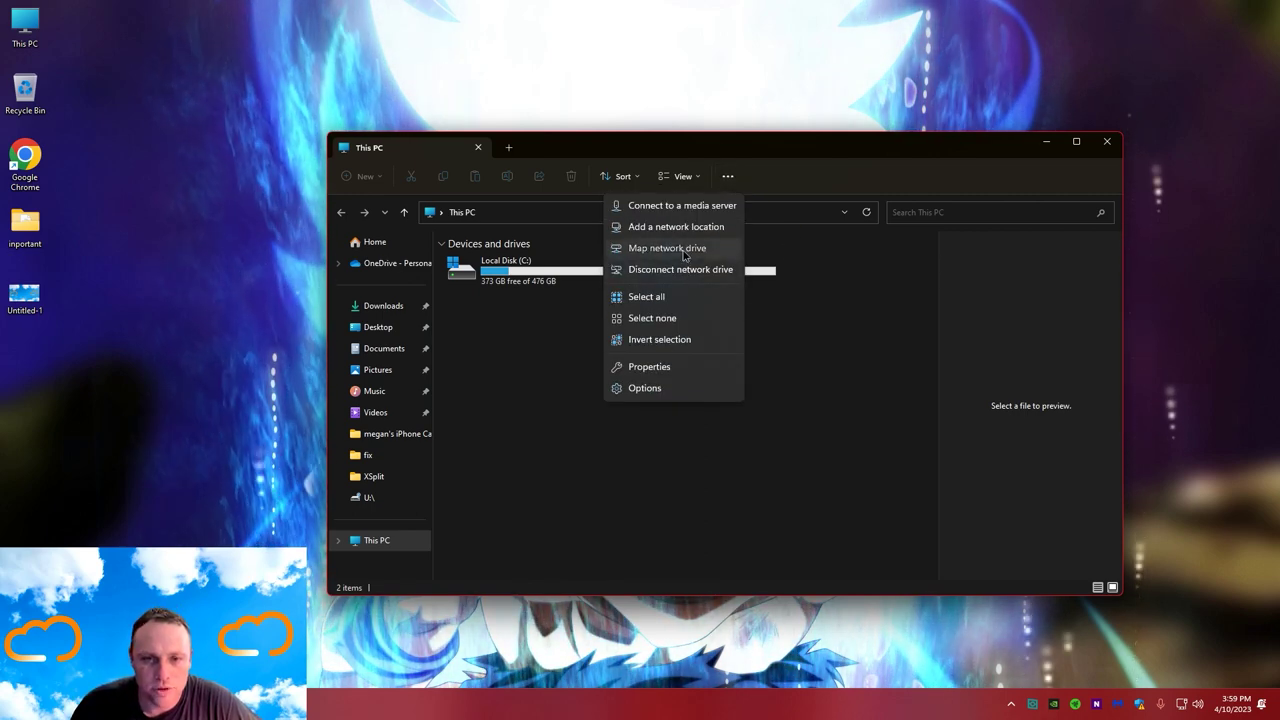
# - Start mapping drive Z: to \\192.168.1.117 and browse for its shared folders
pyautogui.click(730, 247)
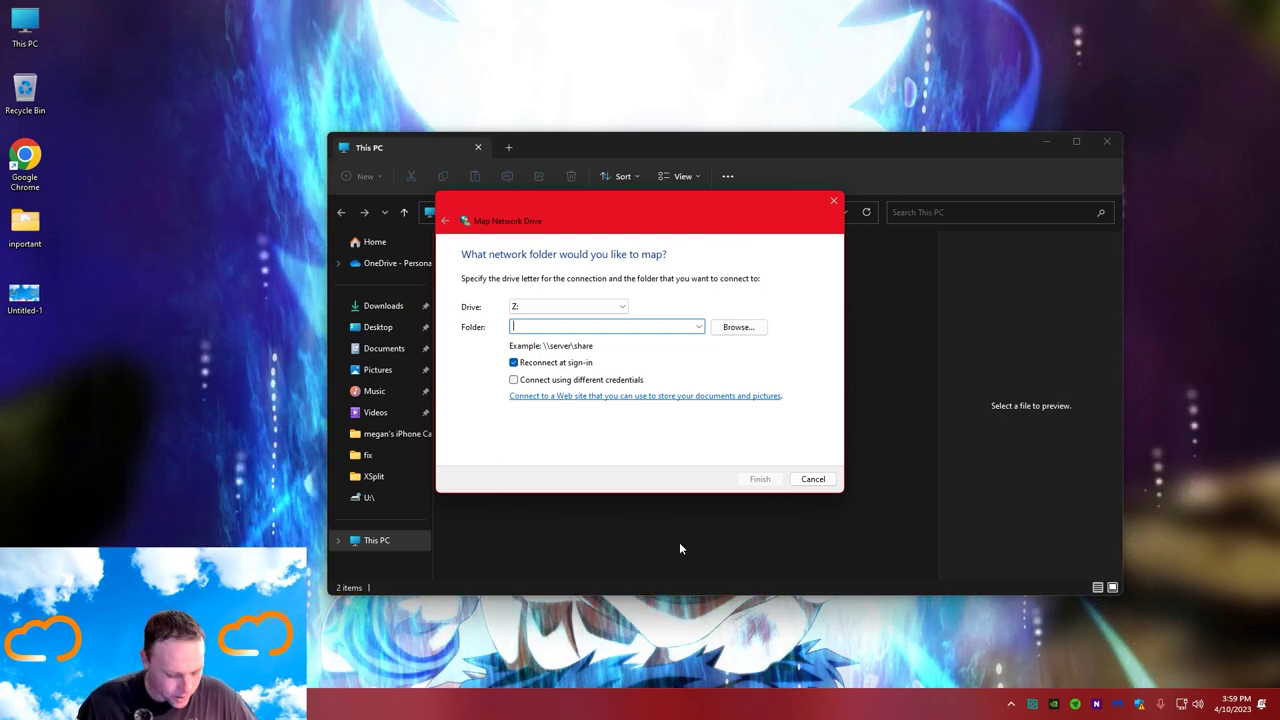
pyautogui.write('\\\\')
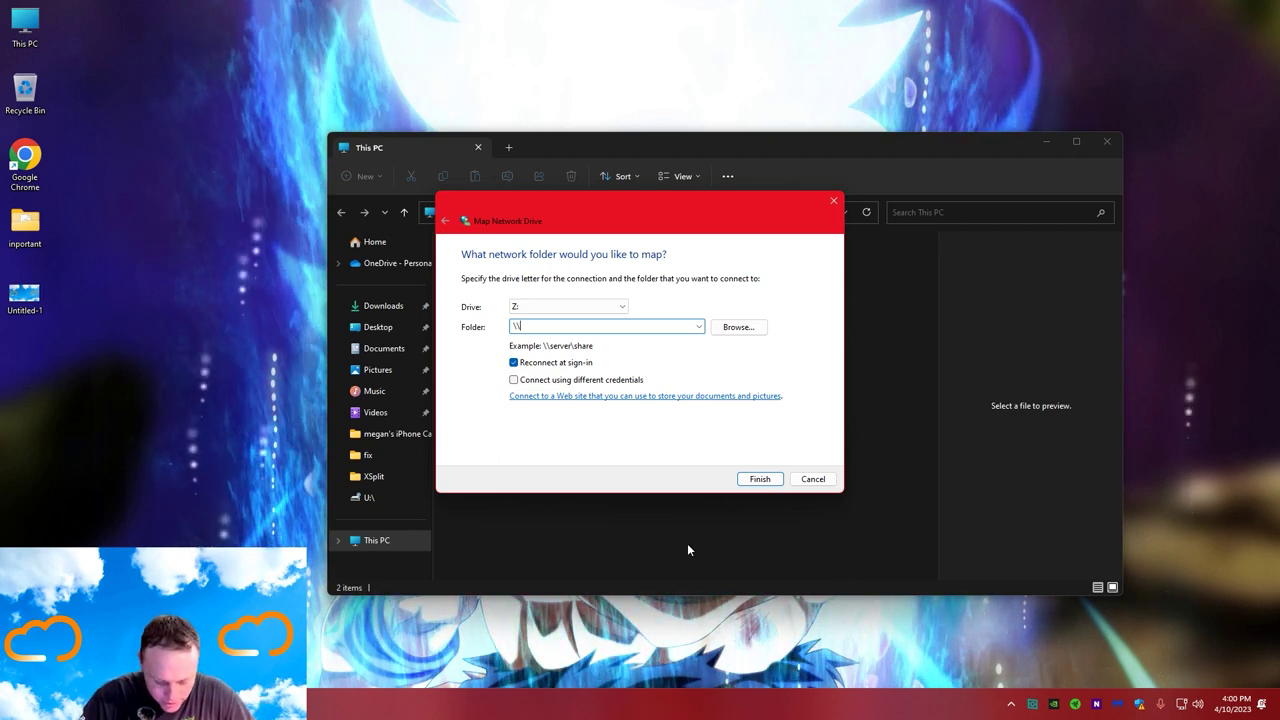
pyautogui.write('192.168.1.1')
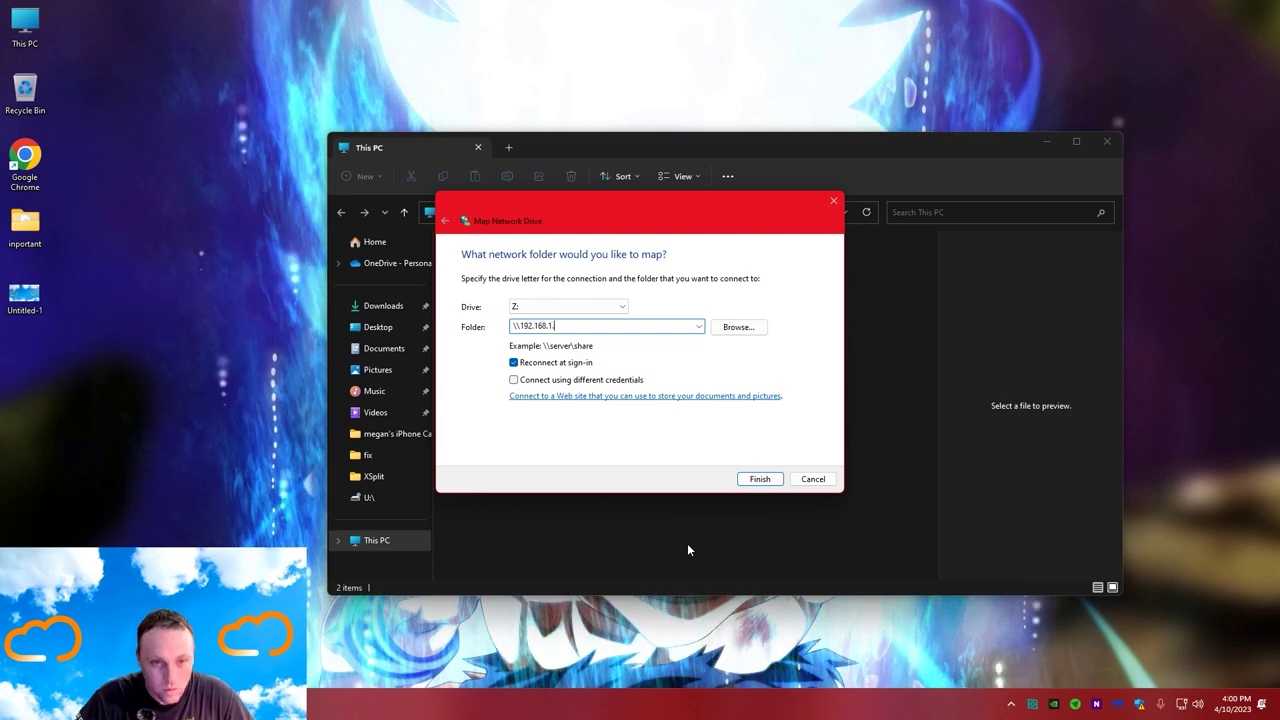
pyautogui.write('17')
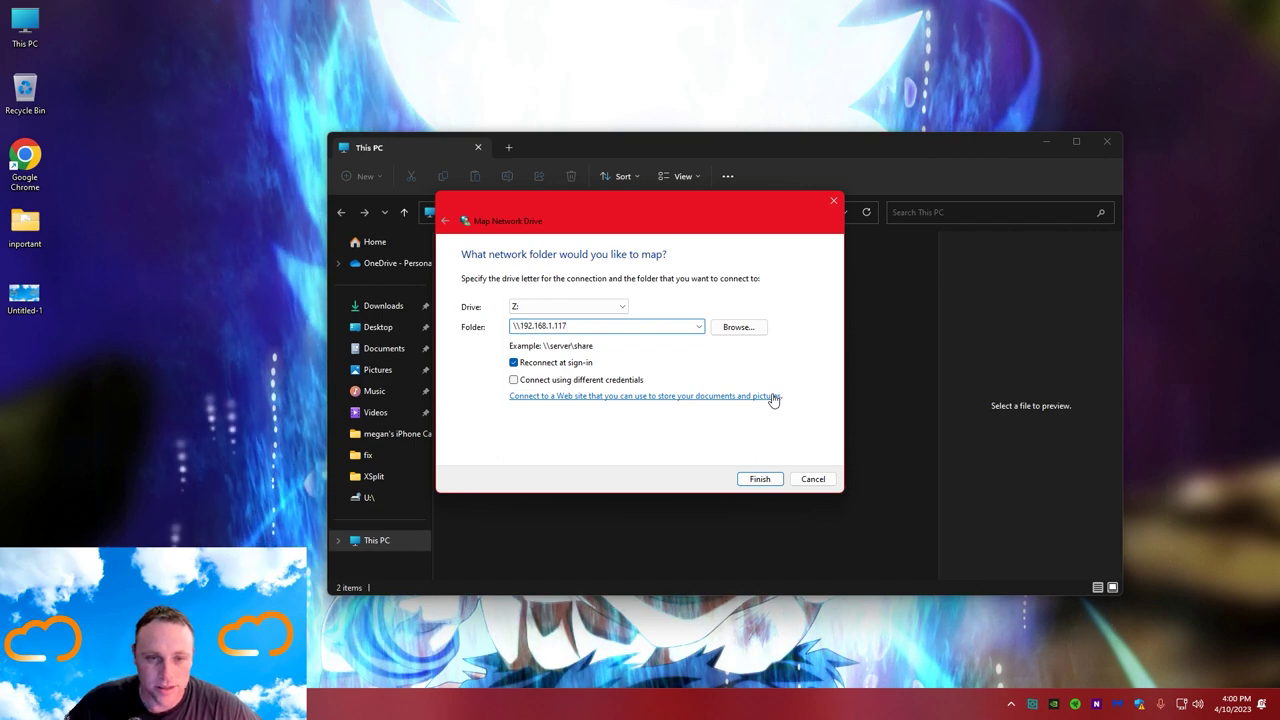
pyautogui.click(736, 328)
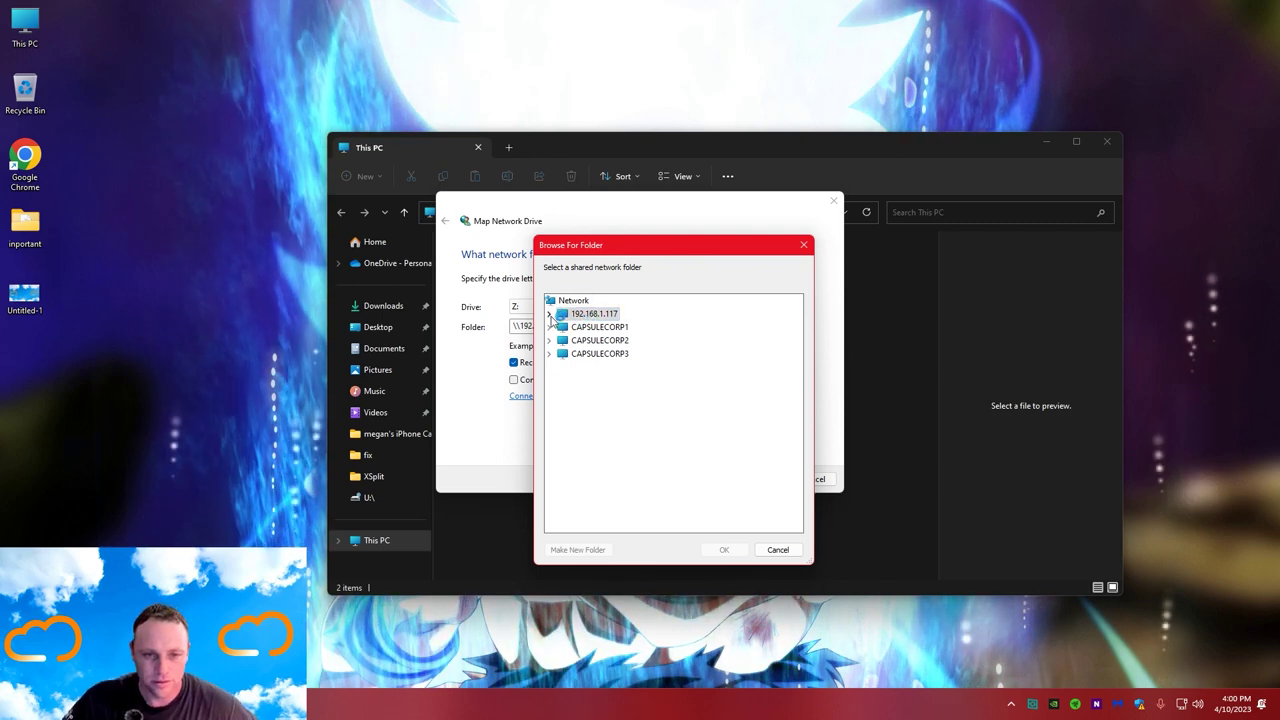
# - Pick the test share and sign in to 192.168.1.117 as a different account, remembering credentials
pyautogui.click(549, 315)
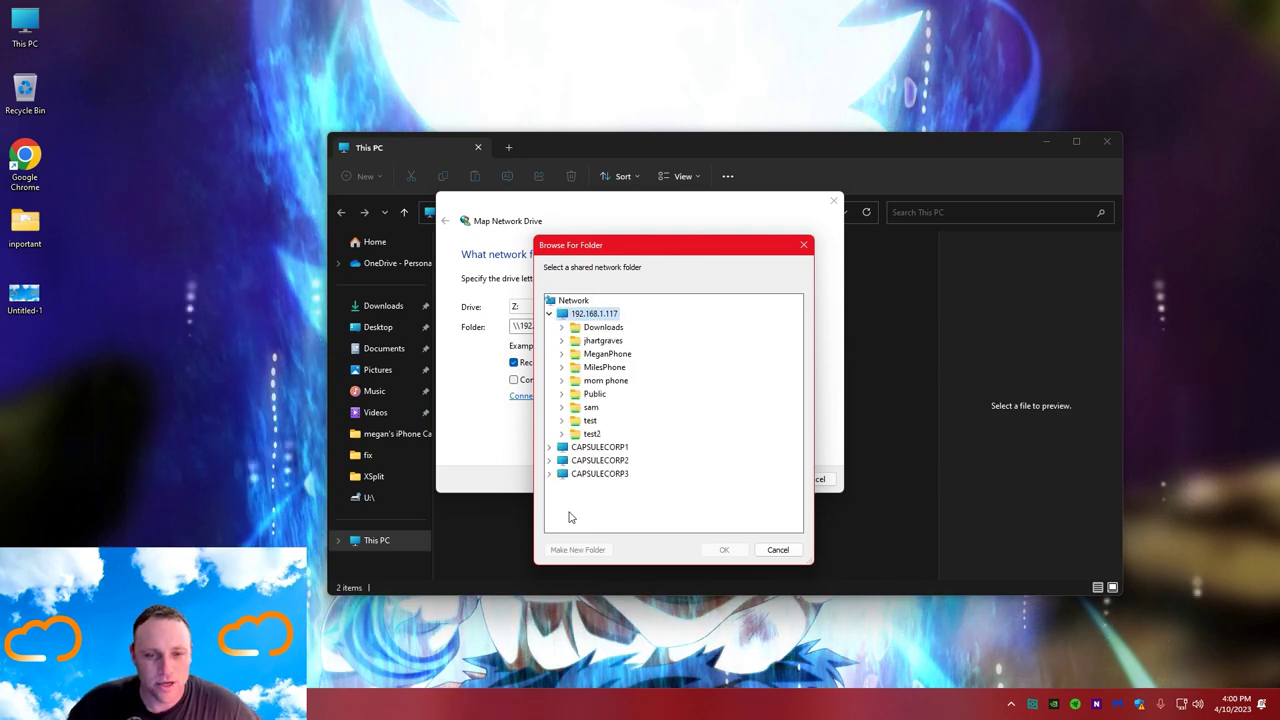
pyautogui.click(590, 421)
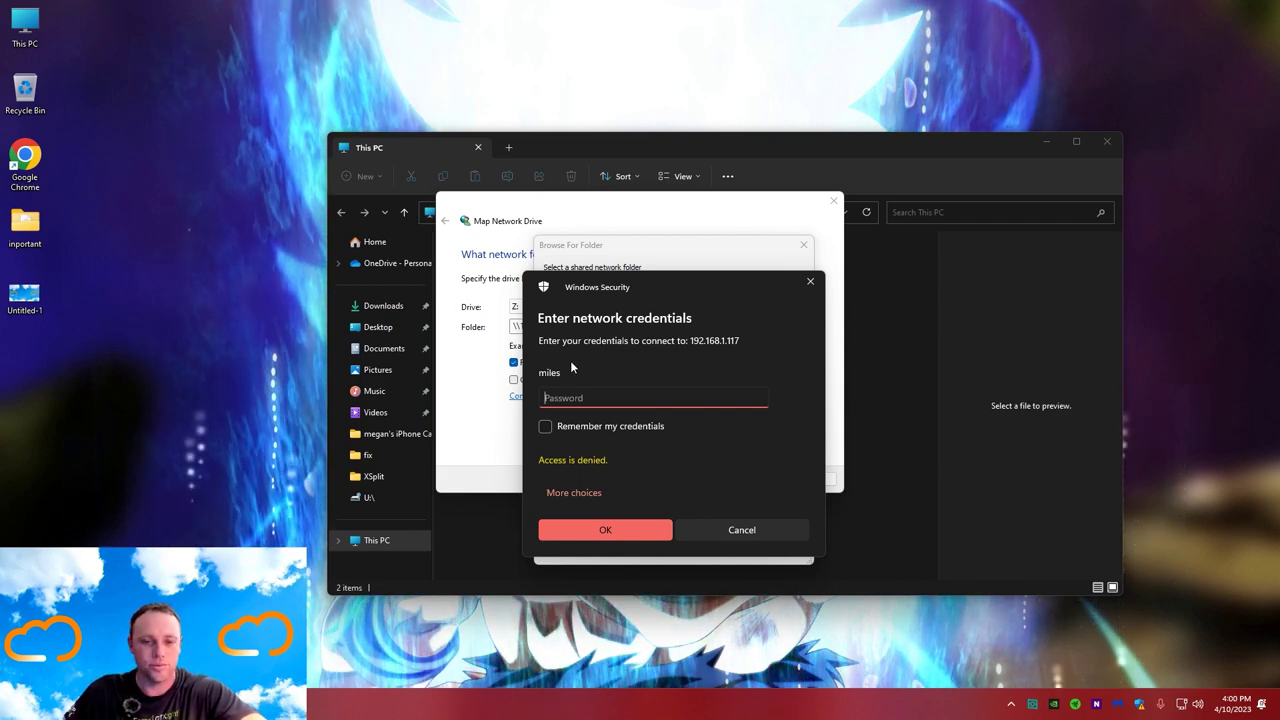
pyautogui.press('XF86AudioLowerVolume')
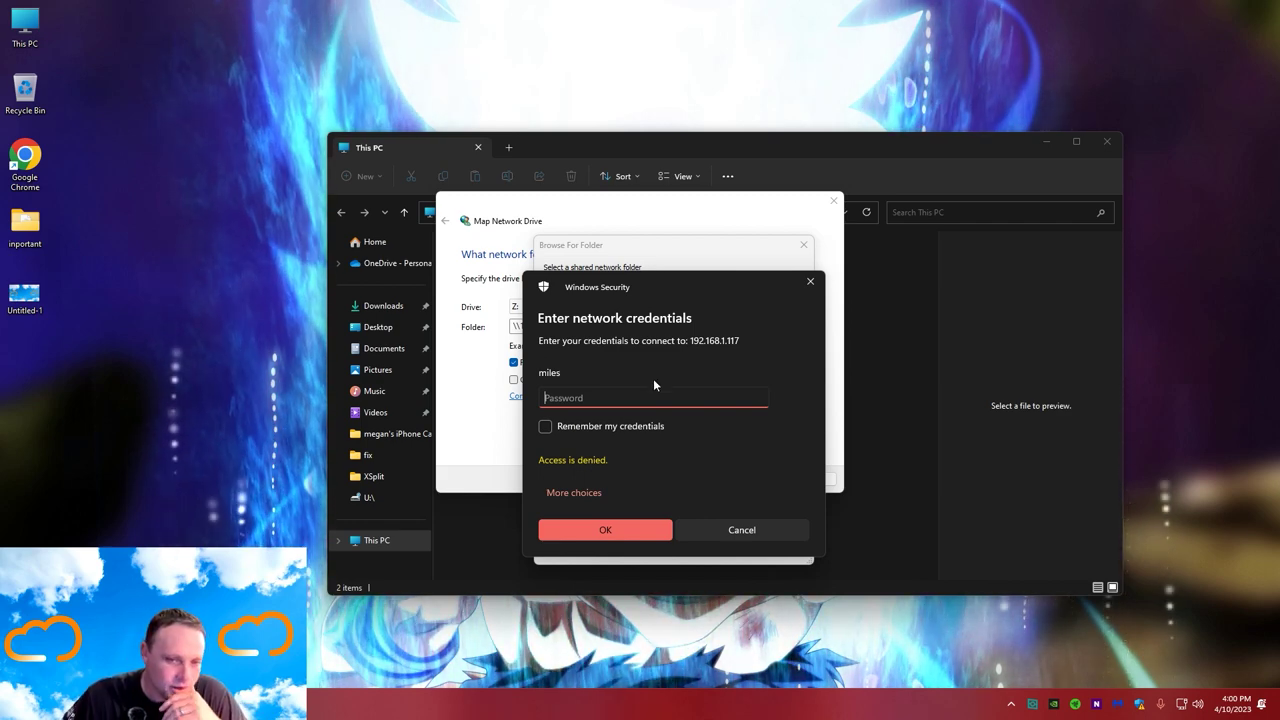
pyautogui.click(576, 494)
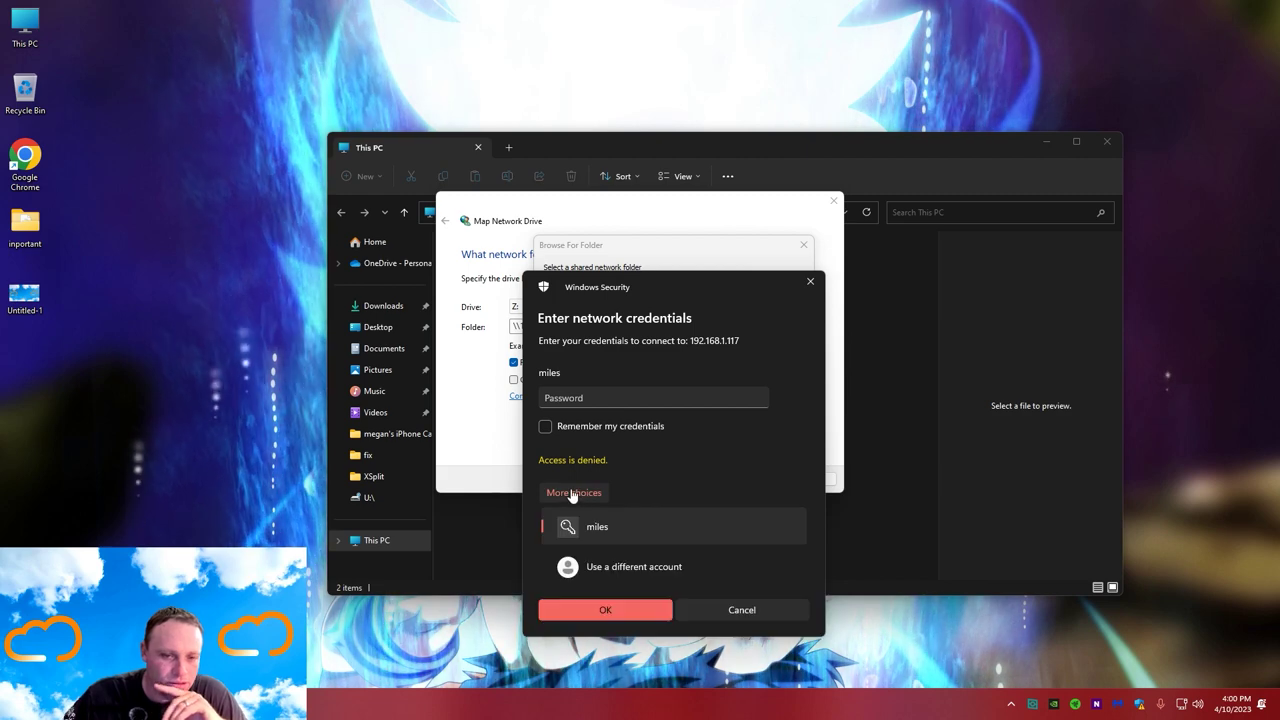
pyautogui.click(604, 566)
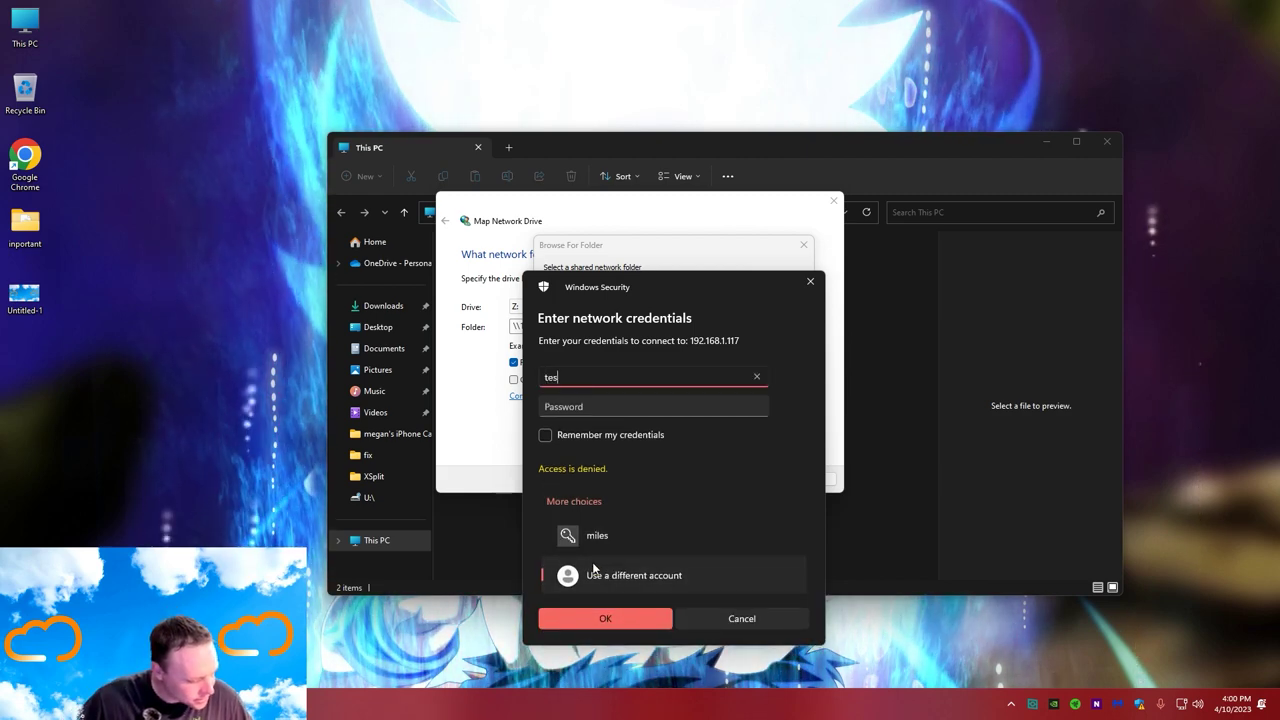
pyautogui.click(558, 437)
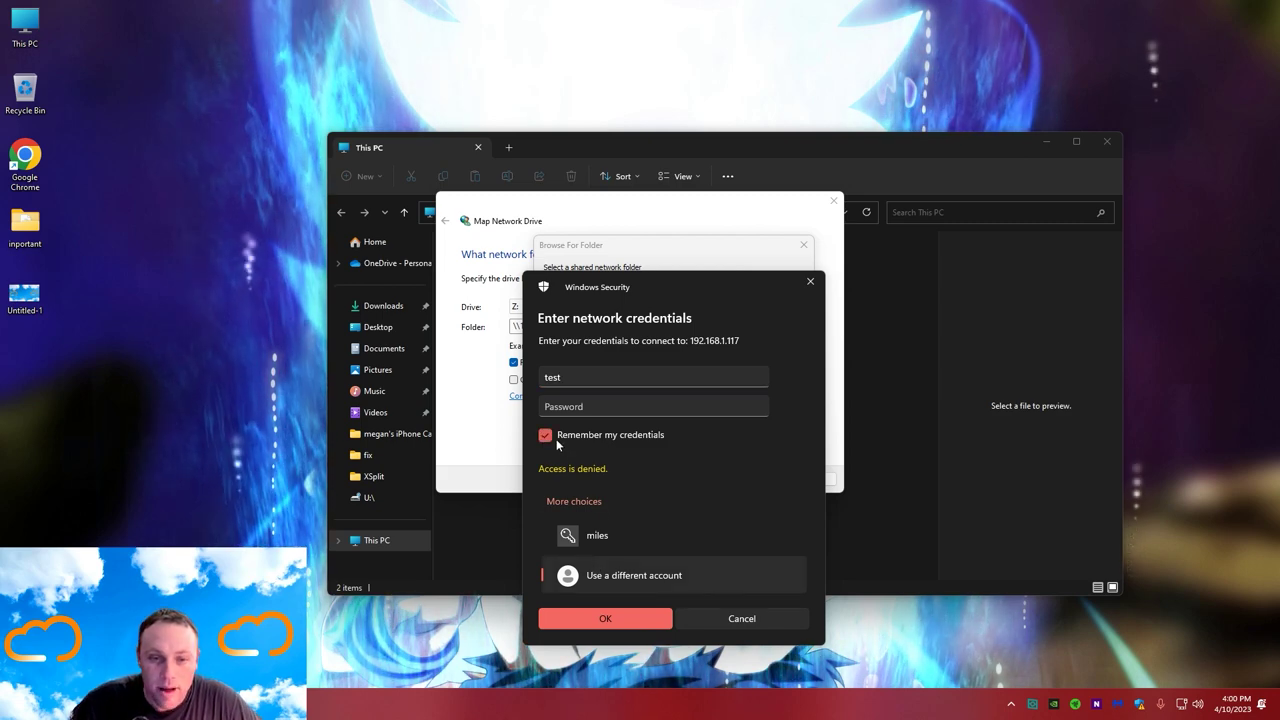
pyautogui.click(578, 407)
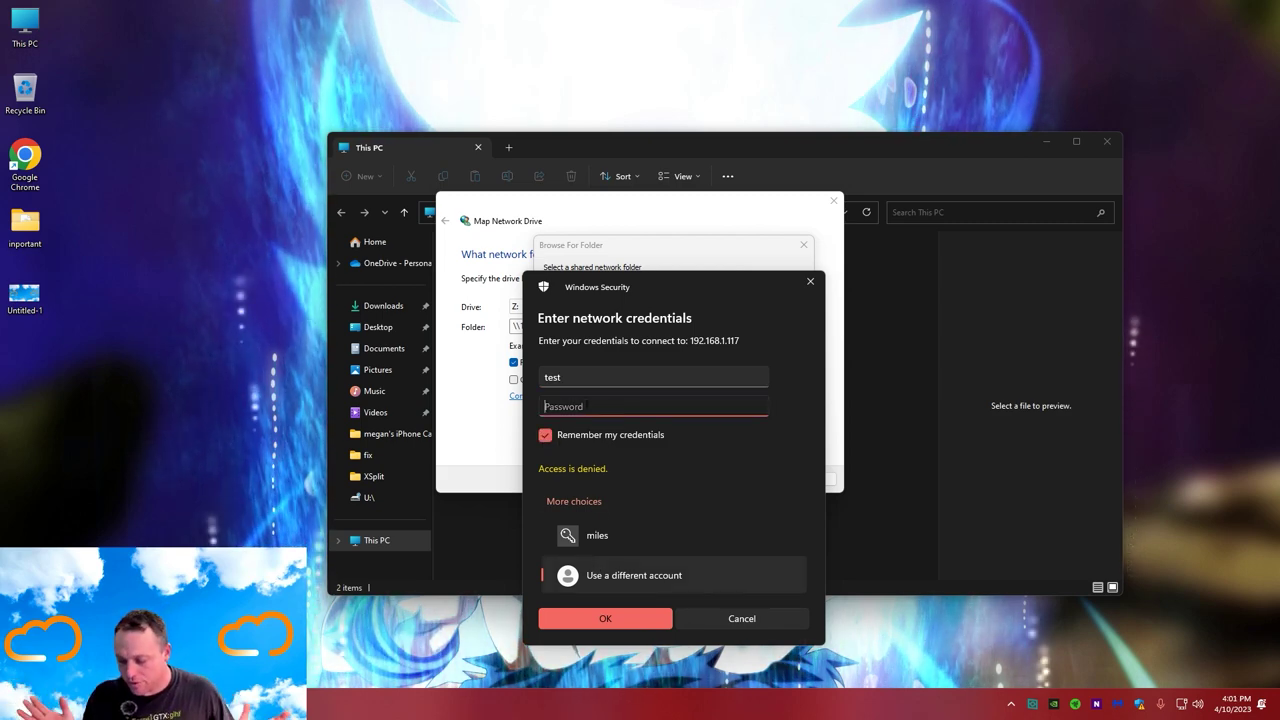
pyautogui.press('capslock')
pyautogui.press('capslock')
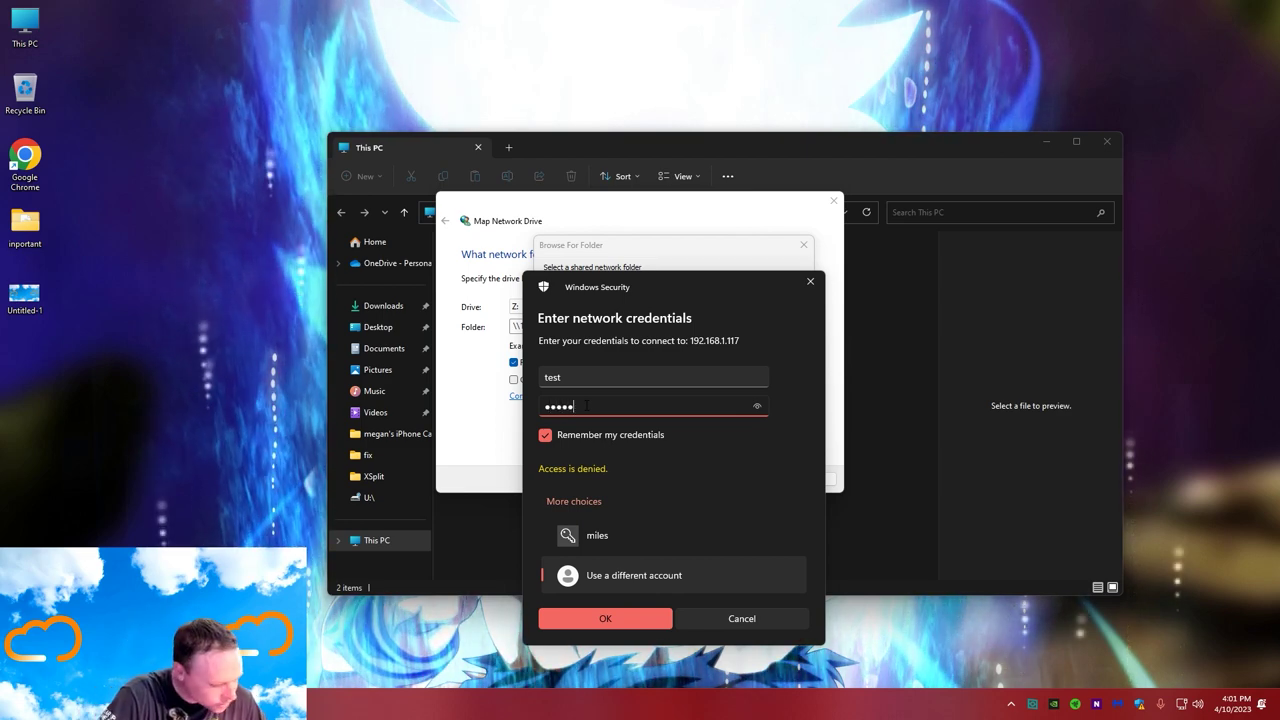
pyautogui.click(624, 618)
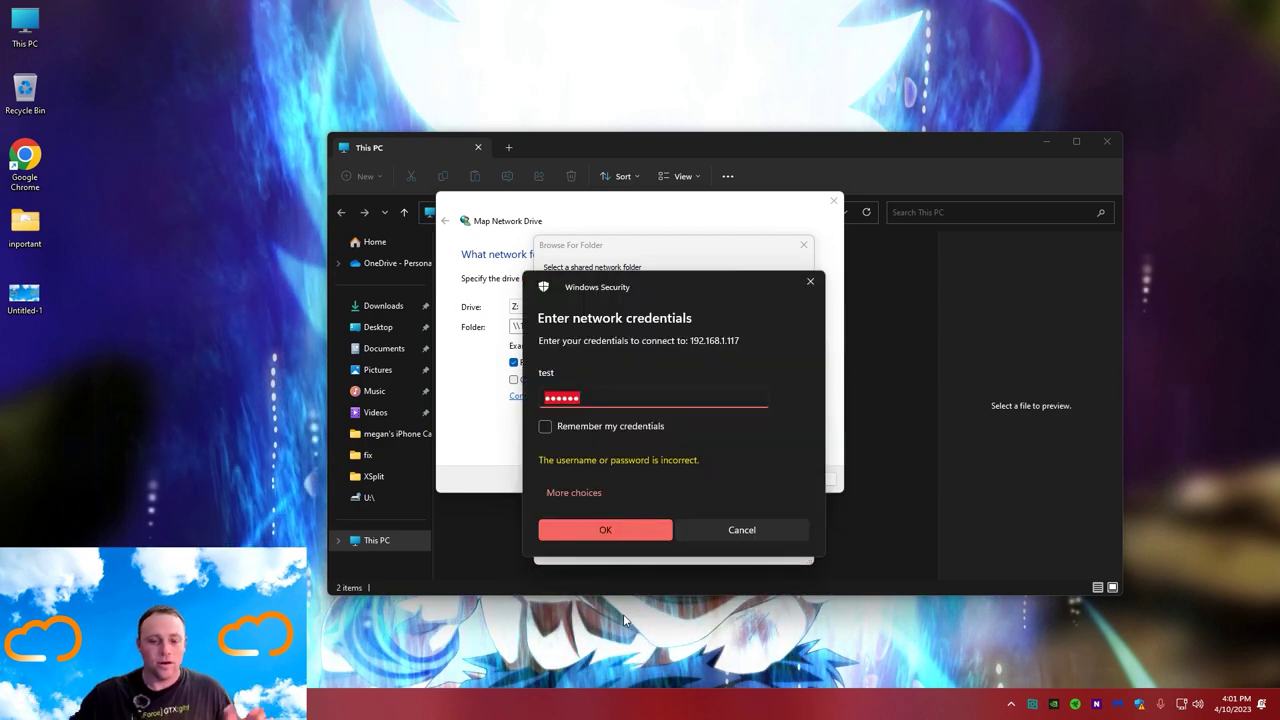
# - Retype the test account's password with Caps Lock off and resubmit the credentials
pyautogui.click(544, 427)
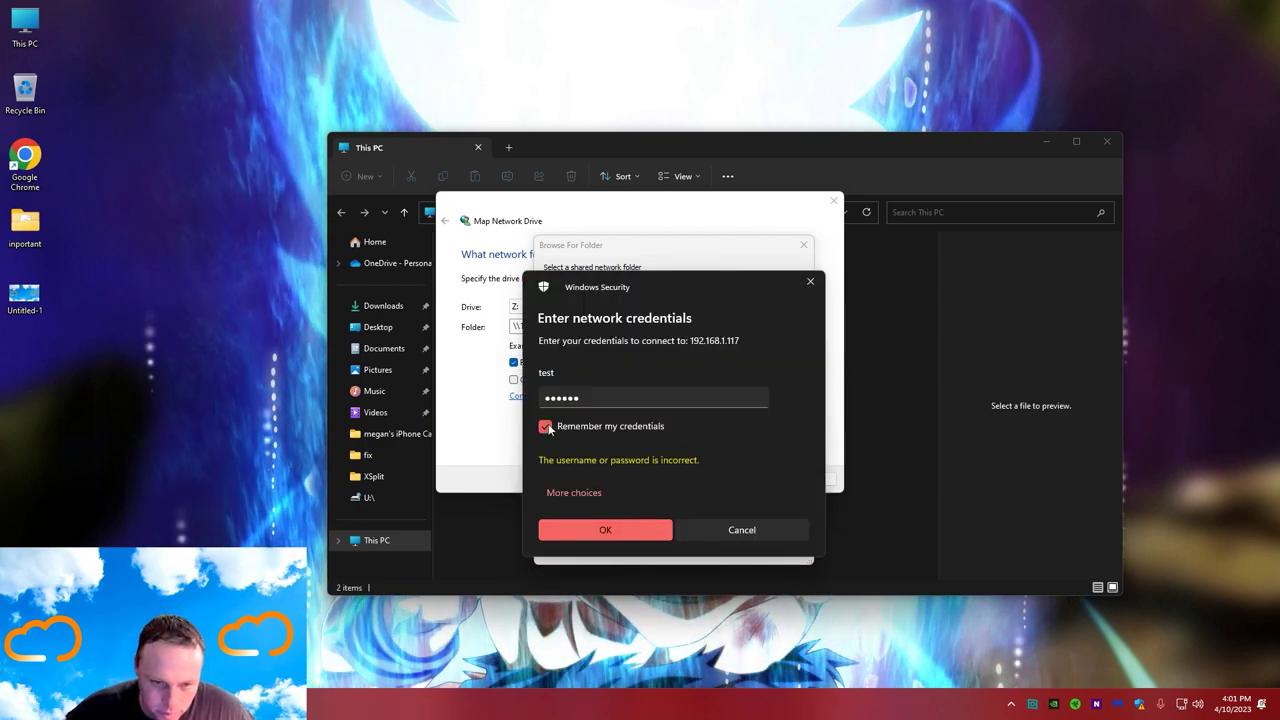
pyautogui.hotkey('shift', 'Tab')
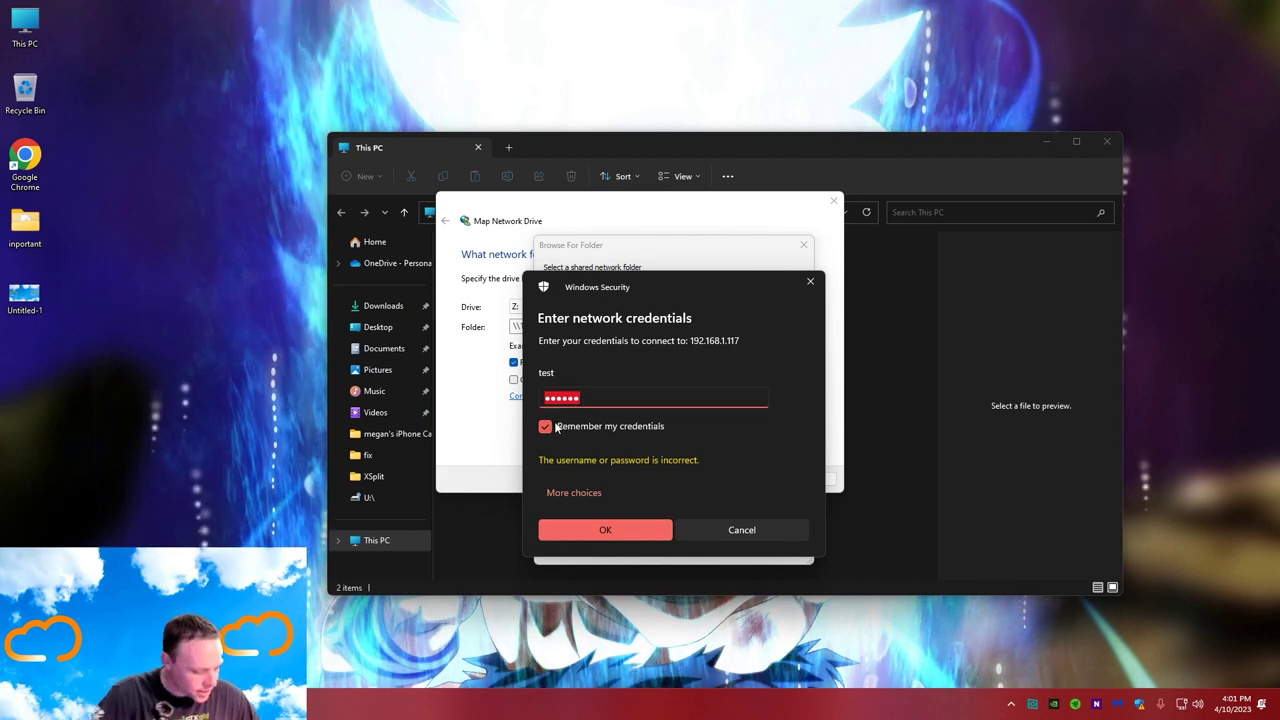
pyautogui.press('capslock')
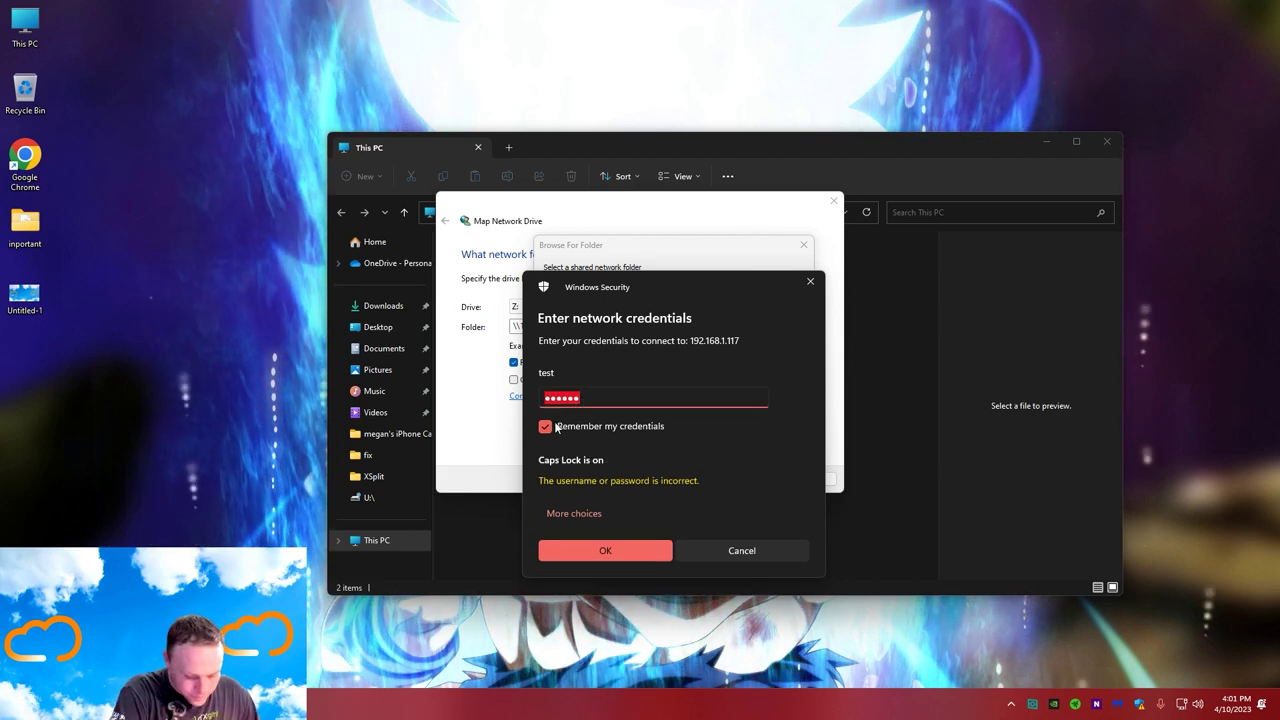
pyautogui.press('capslock')
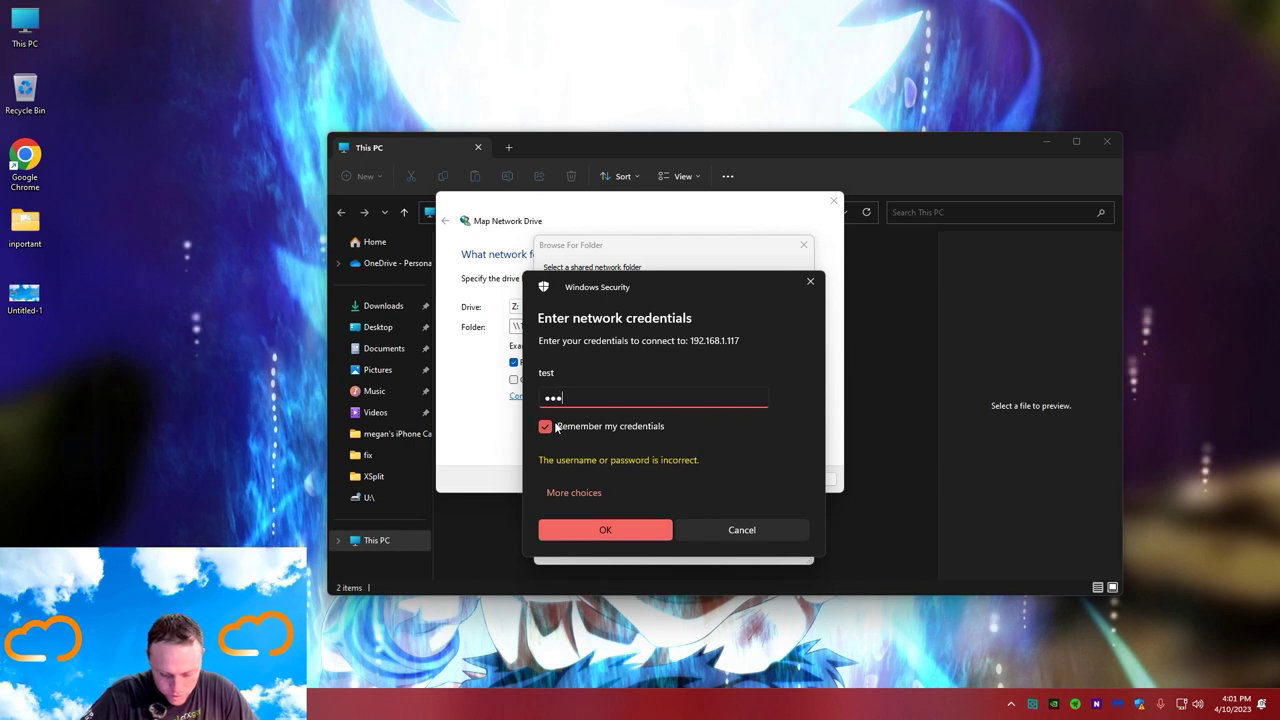
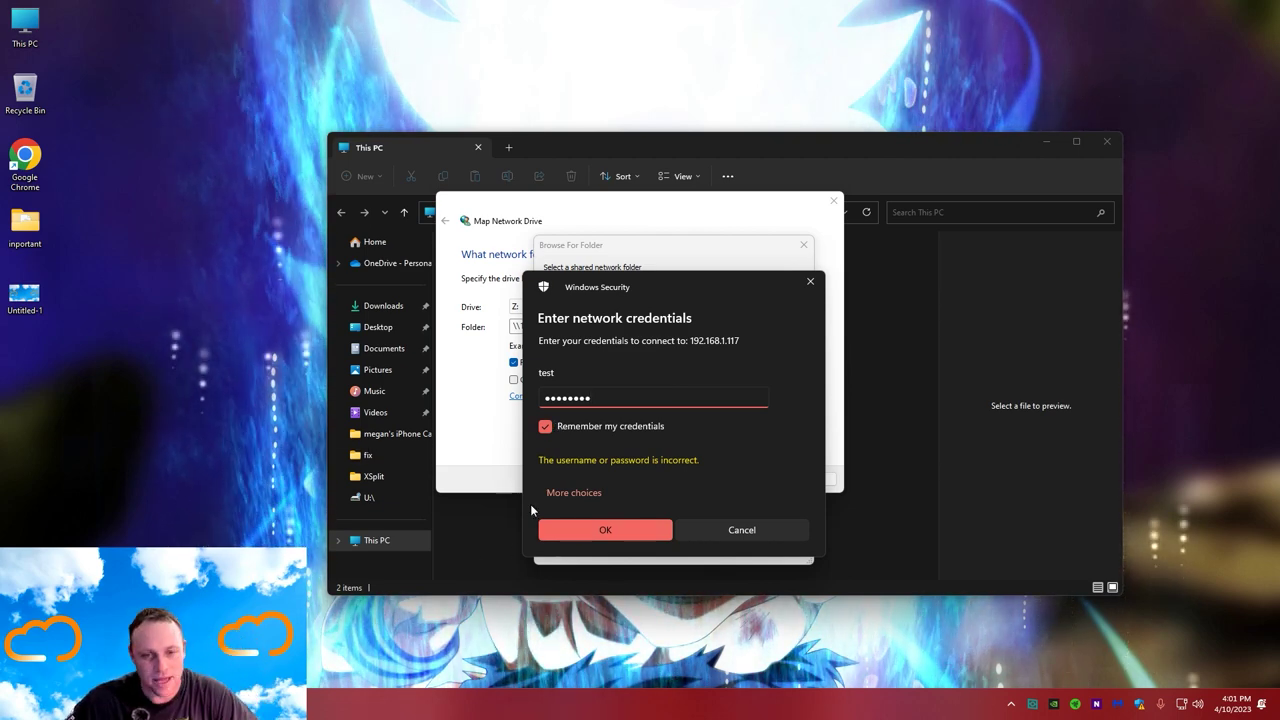
pyautogui.click(581, 526)
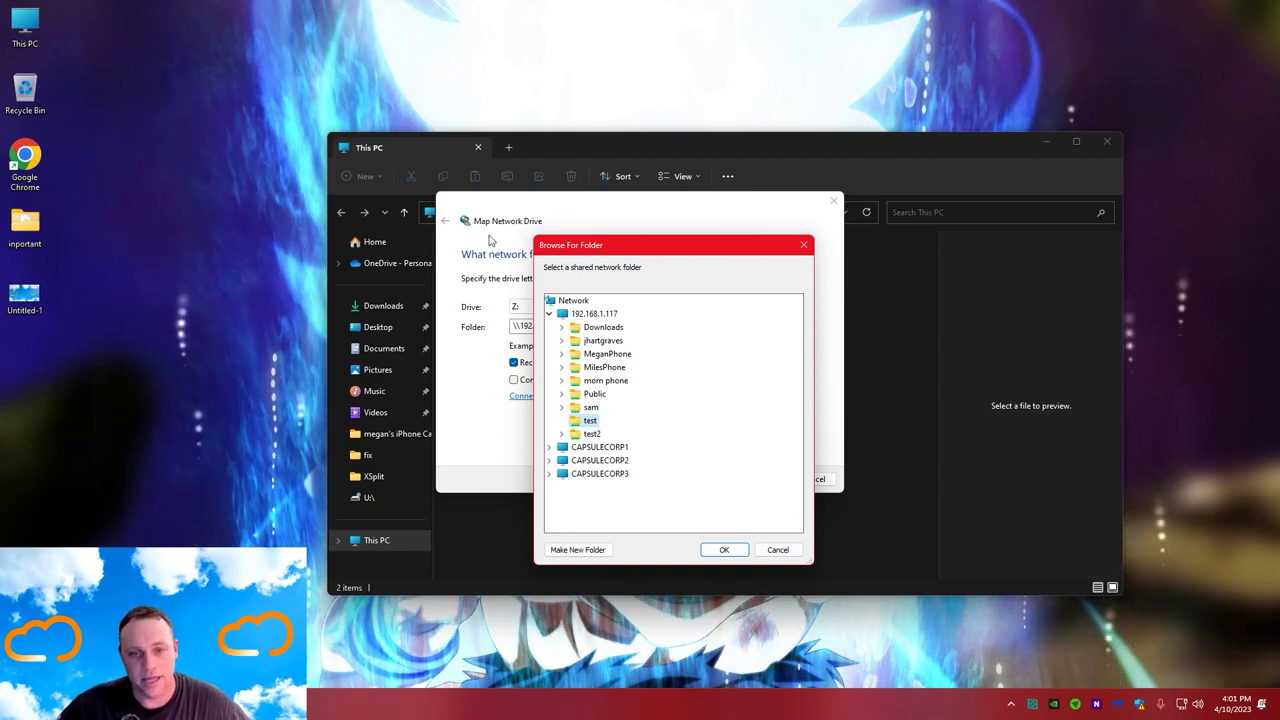
# - Select another share under 192.168.1.117 and resubmit the network credentials
pyautogui.click(617, 351)
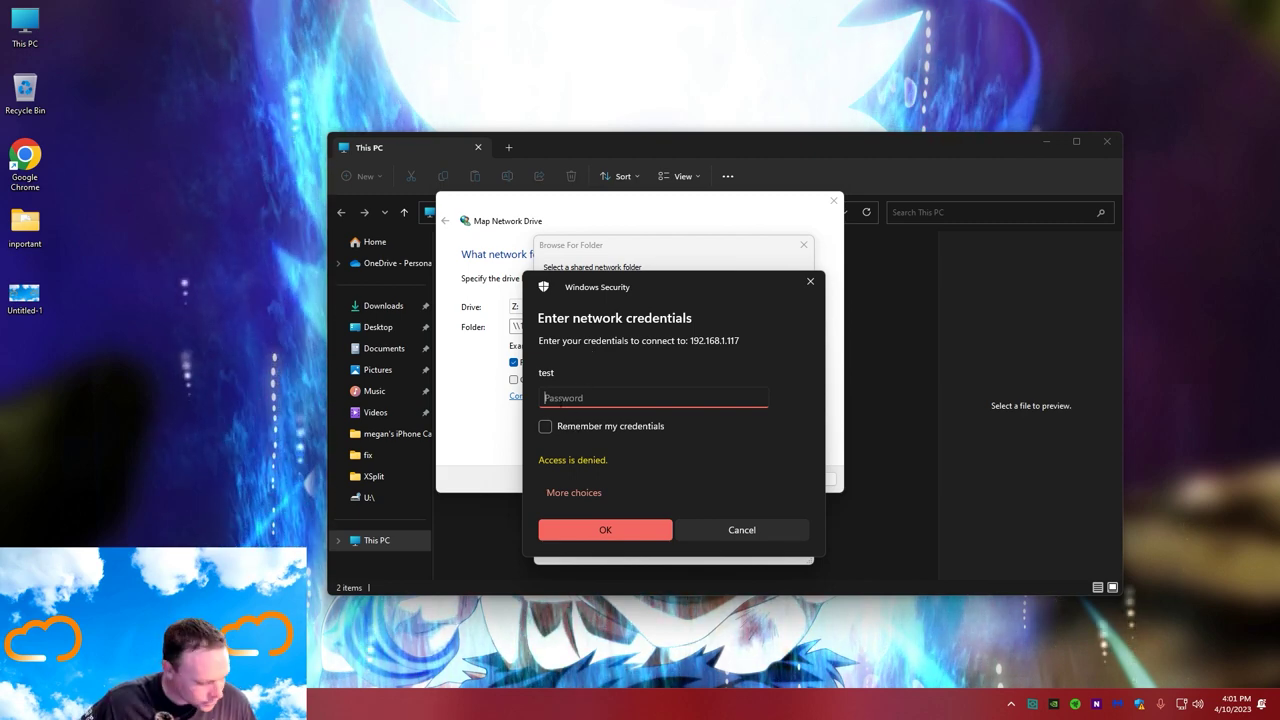
pyautogui.press('capslock')
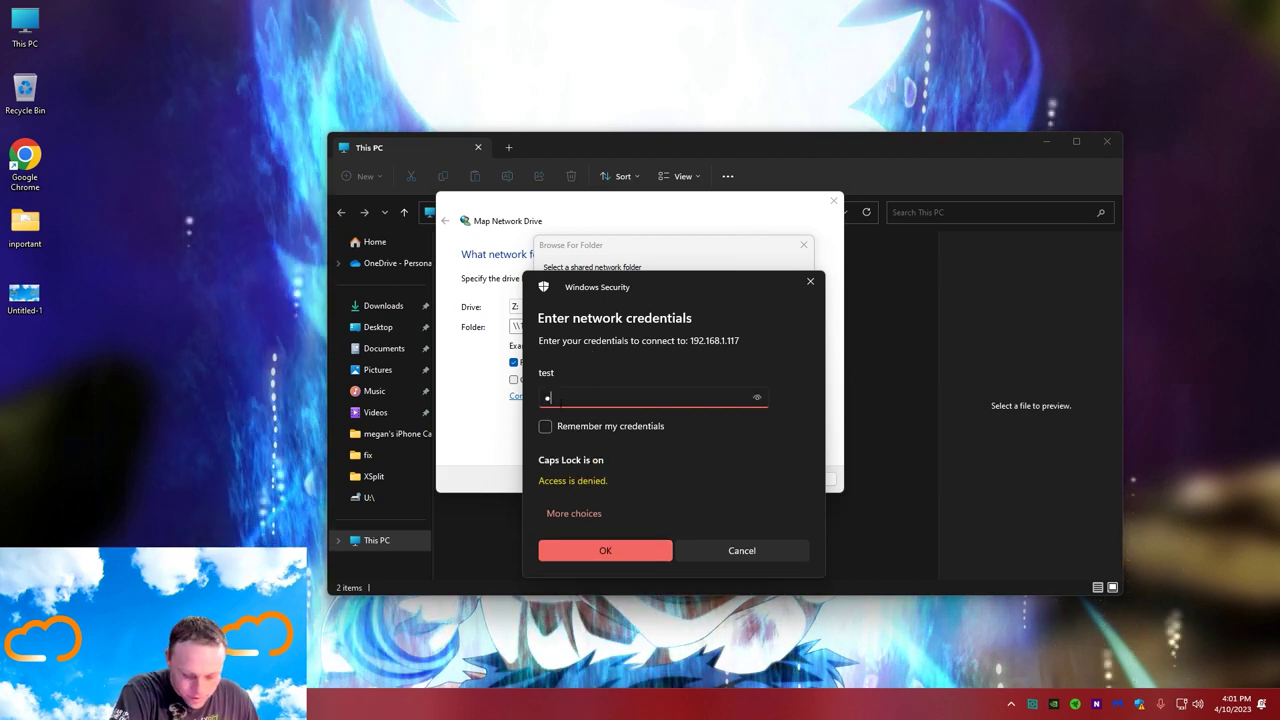
pyautogui.press('capslock')
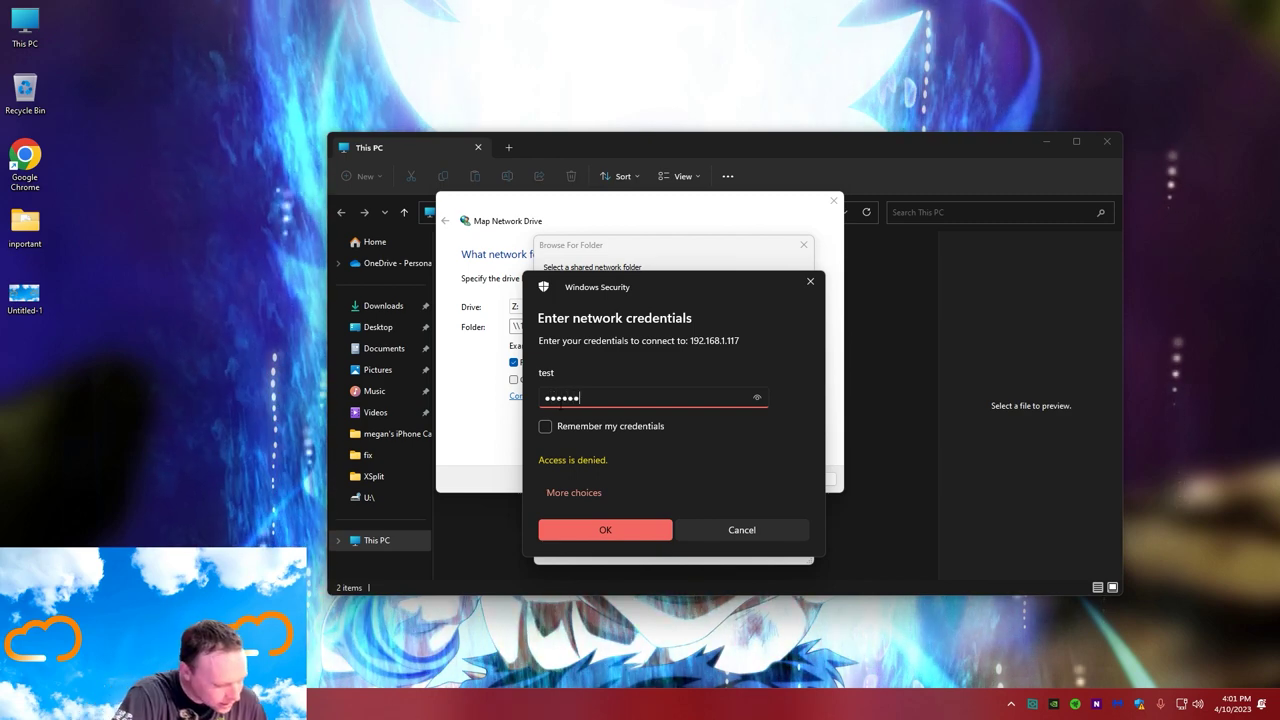
pyautogui.click(637, 538)
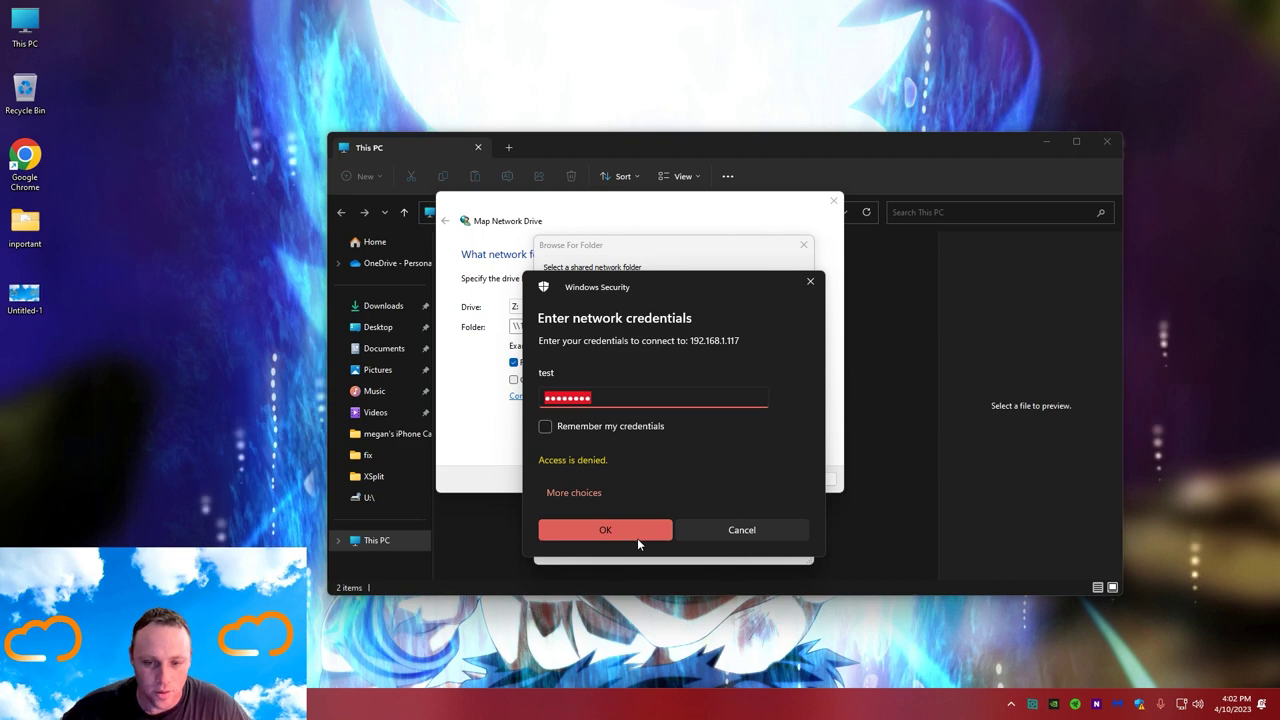
pyautogui.click(637, 538)
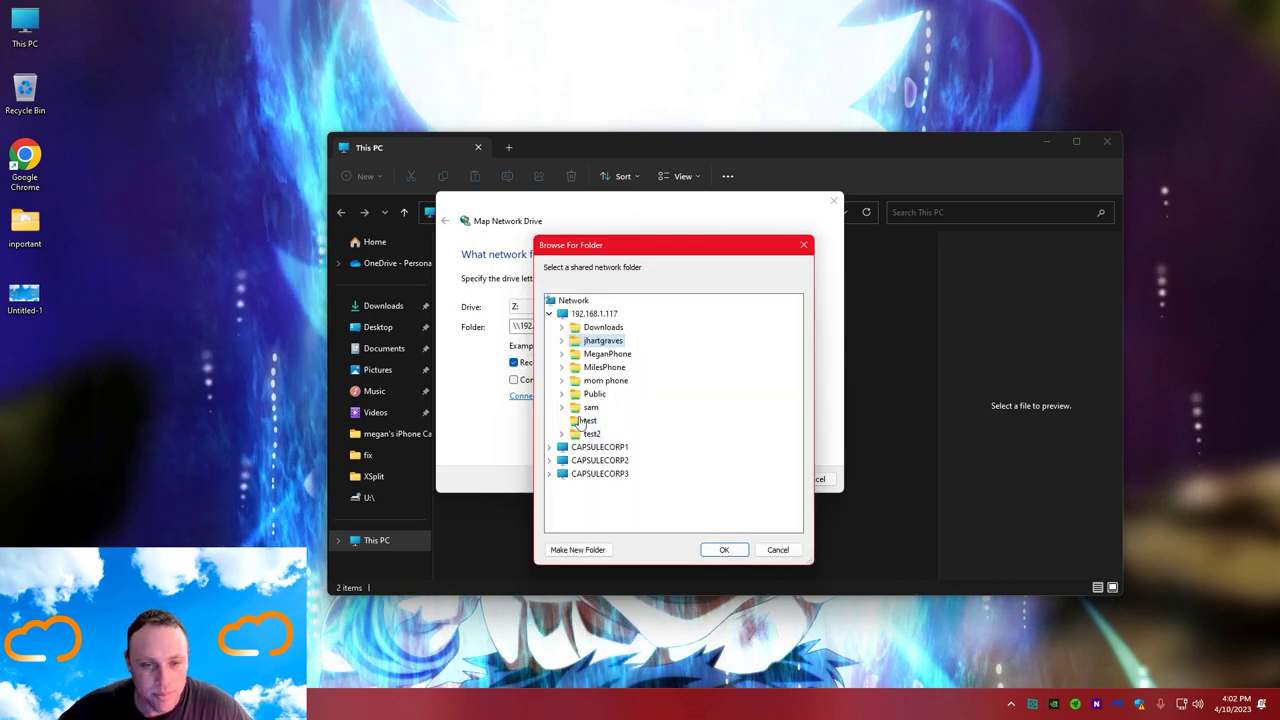
# - Map the test share as drive Z:, check the drive, and return to This PC
pyautogui.click(590, 421)
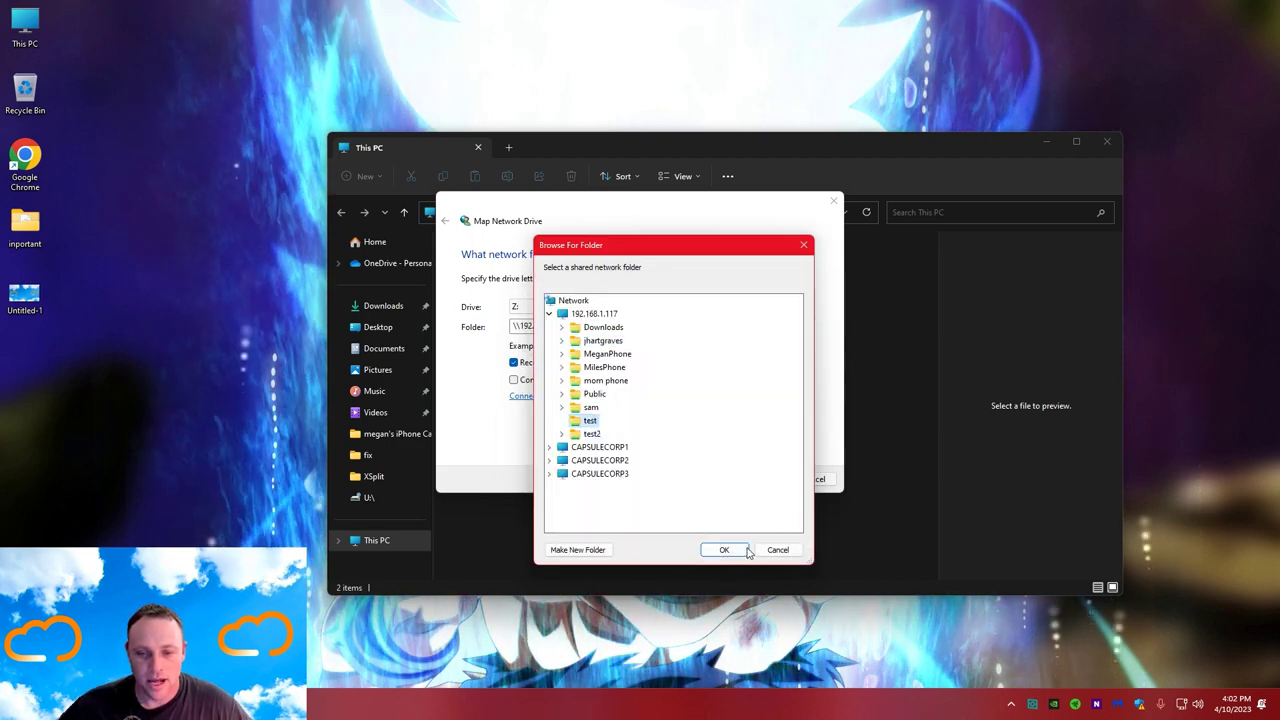
pyautogui.click(724, 550)
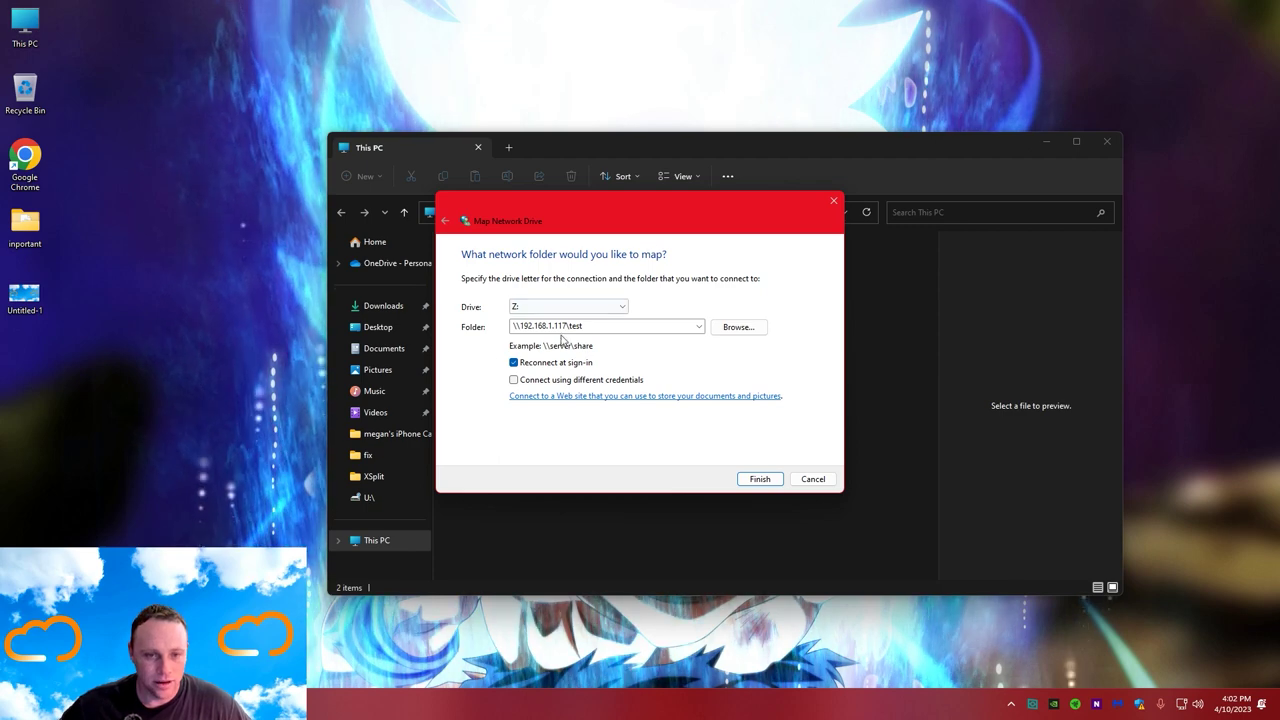
pyautogui.click(772, 480)
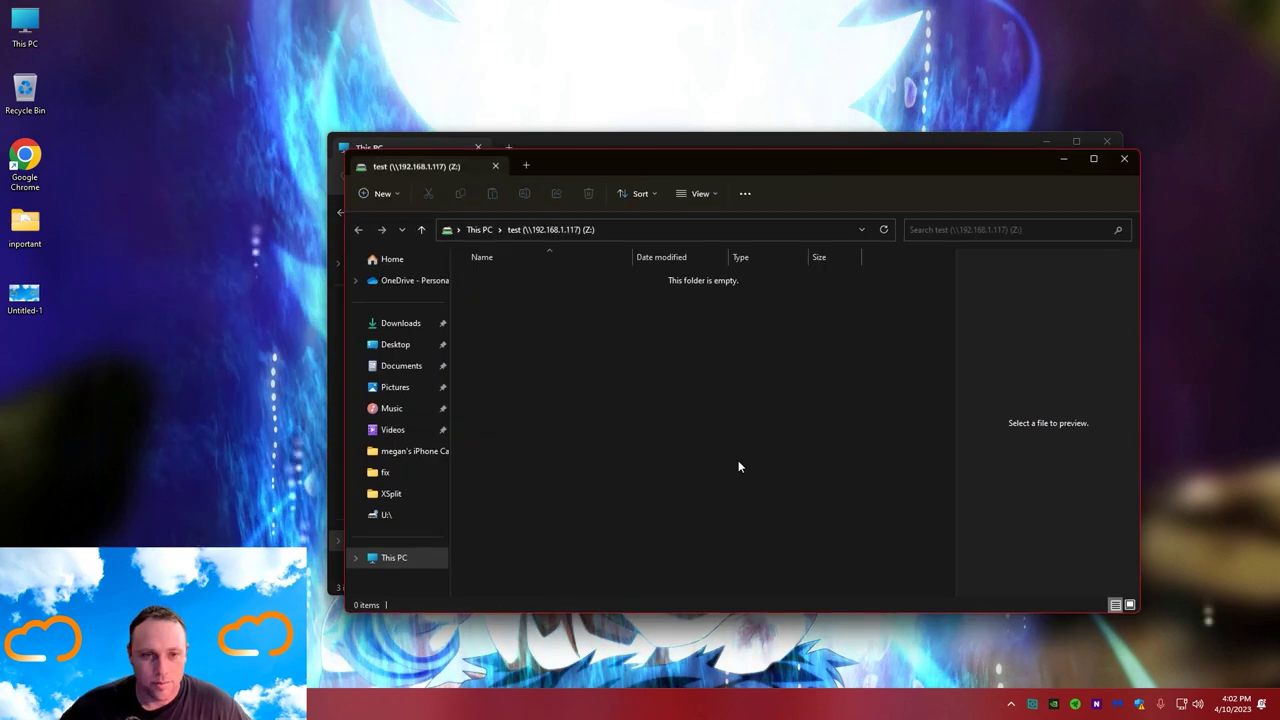
pyautogui.click(1118, 165)
pyautogui.click(505, 335)
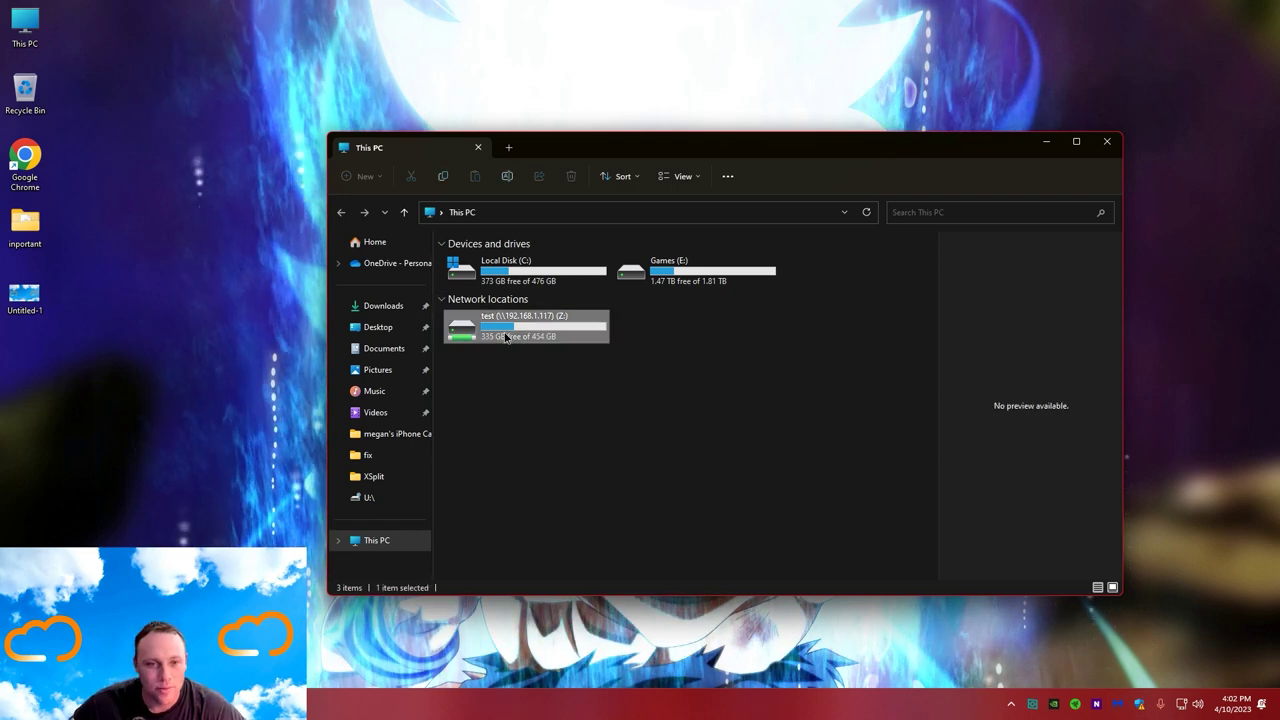
pyautogui.doubleClick(505, 337)
pyautogui.hotkey('alt', 'Left')
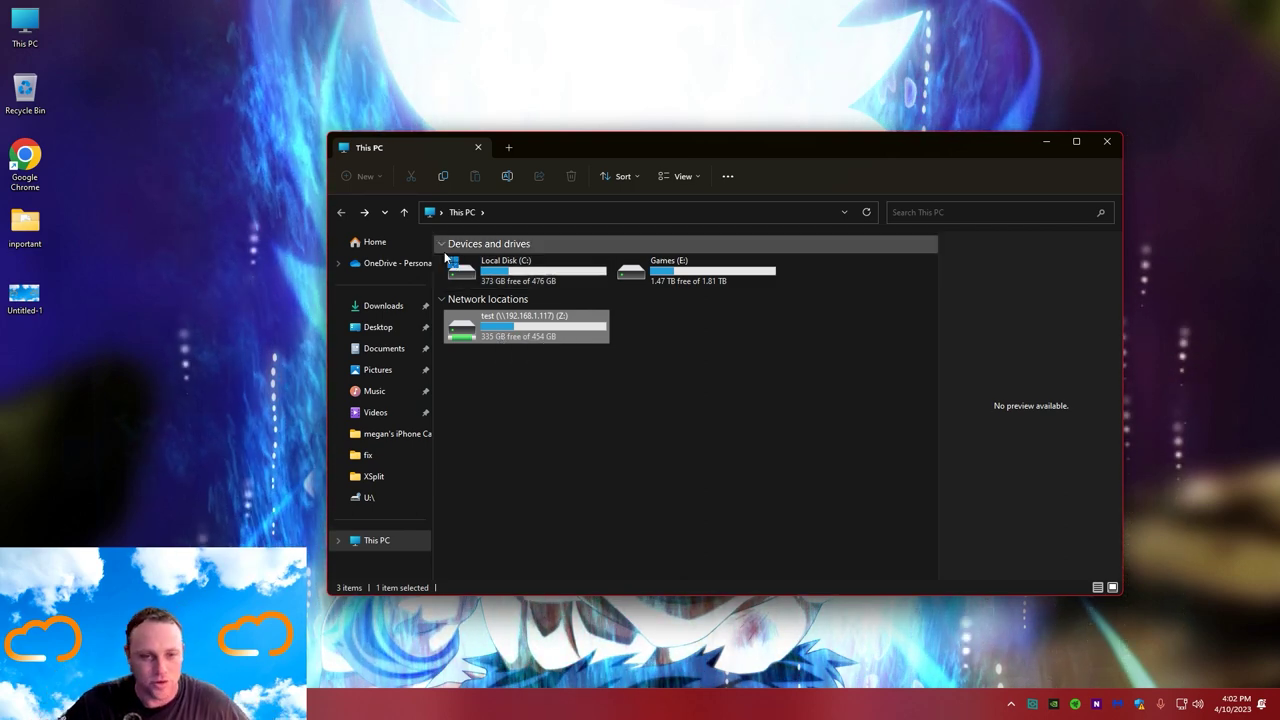
# - Copy Untitled-1 from the desktop onto Z:, copy it back replacing the desktop file
pyautogui.doubleClick(518, 338)
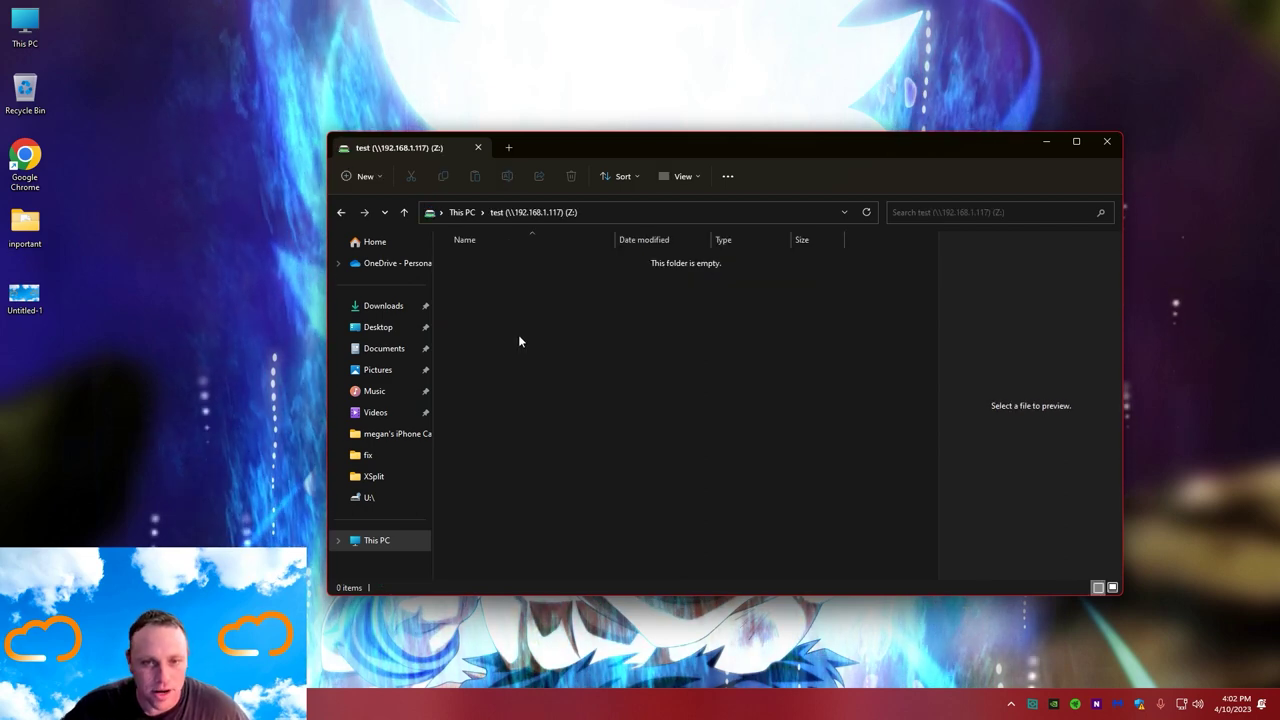
pyautogui.moveTo(44, 312); pyautogui.dragTo(816, 314)
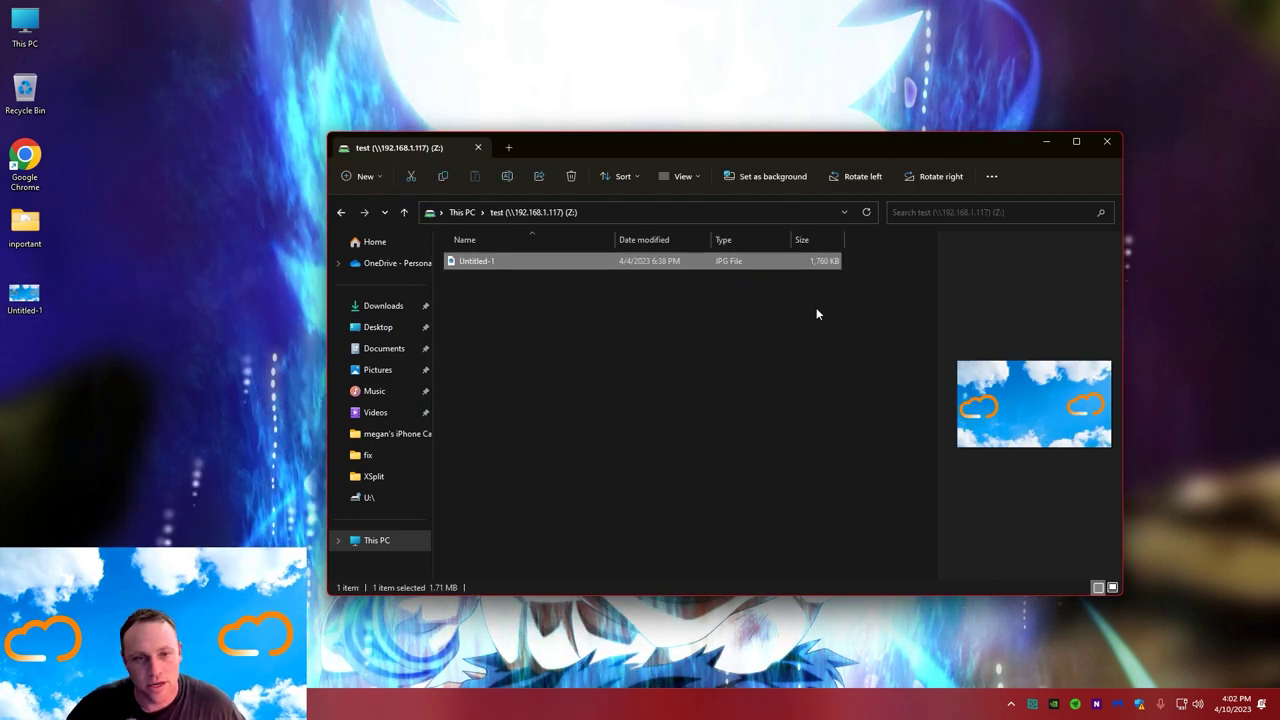
pyautogui.moveTo(530, 270); pyautogui.dragTo(25, 455)
pyautogui.click(228, 244)
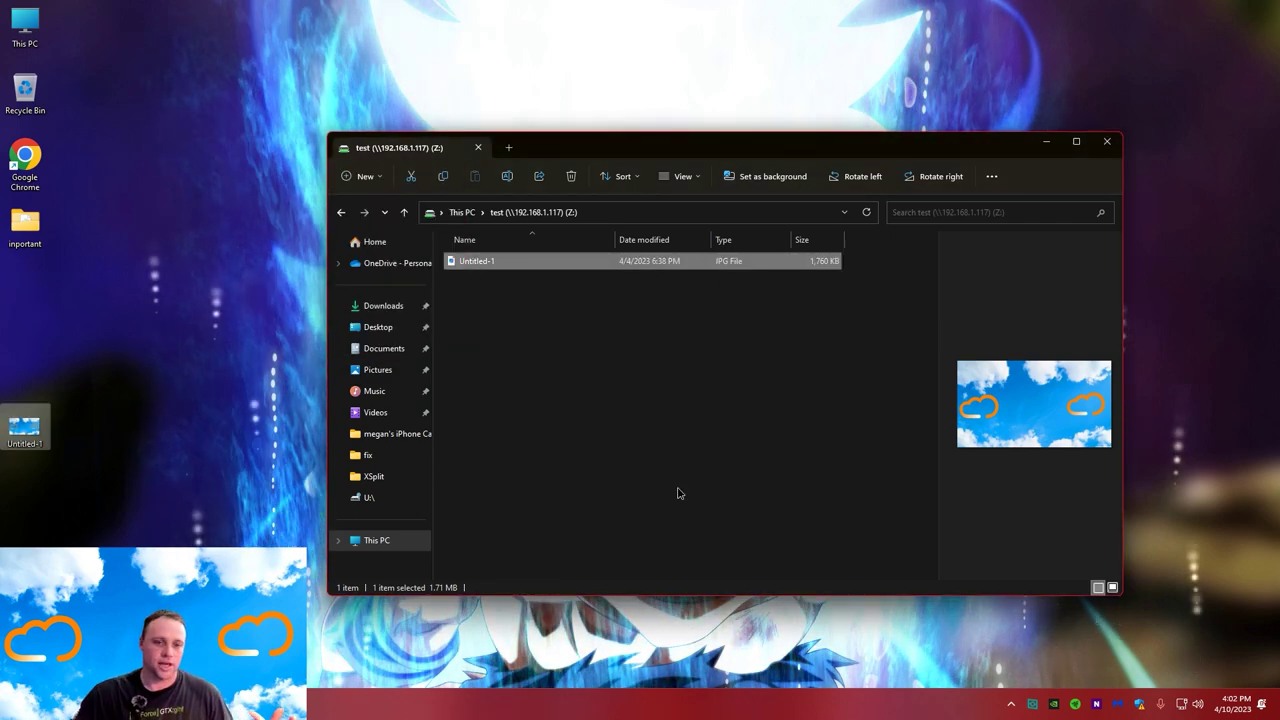
pyautogui.click(678, 489)
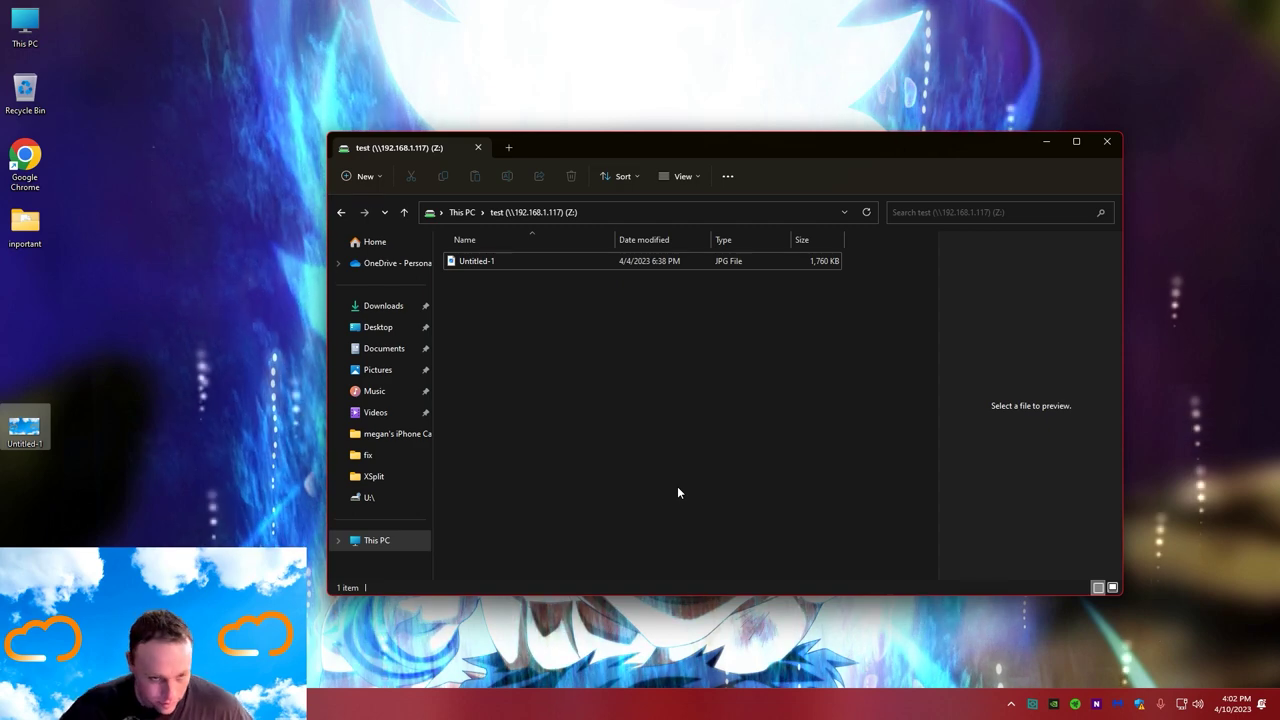
pyautogui.click(343, 215)
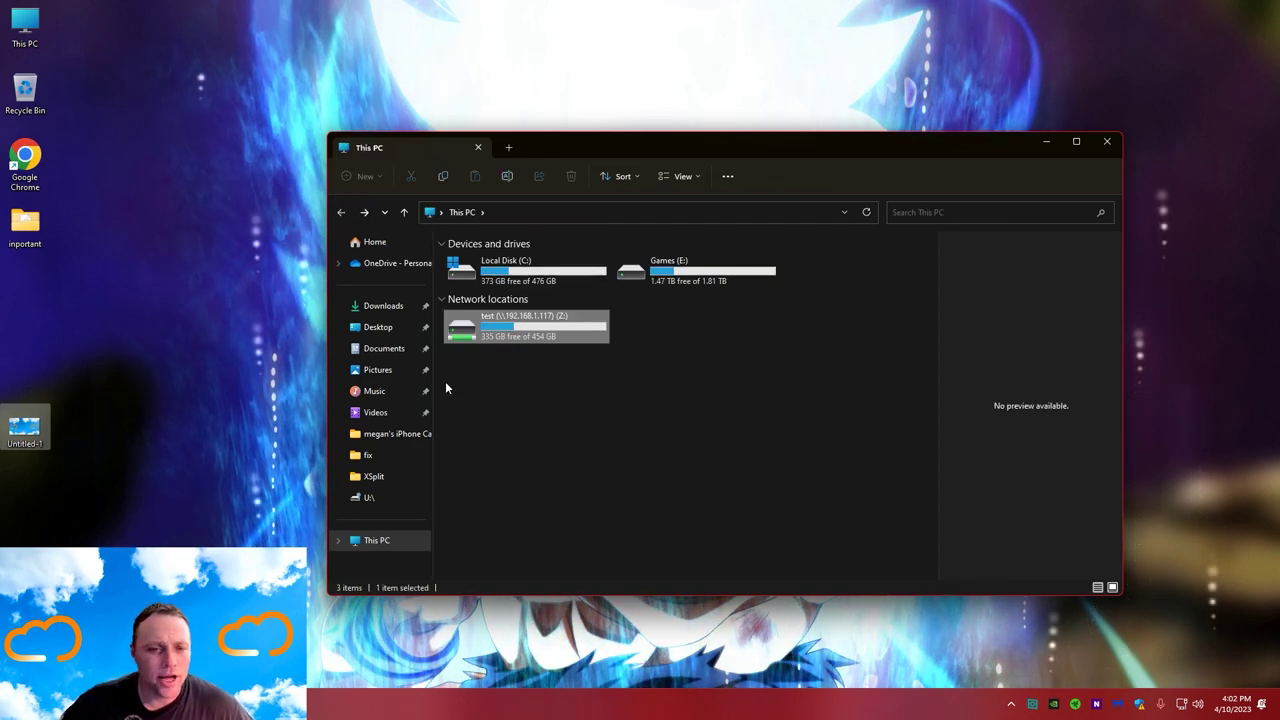
# - Check the See more and layout menus, then close and reopen This PC
pyautogui.click(724, 176)
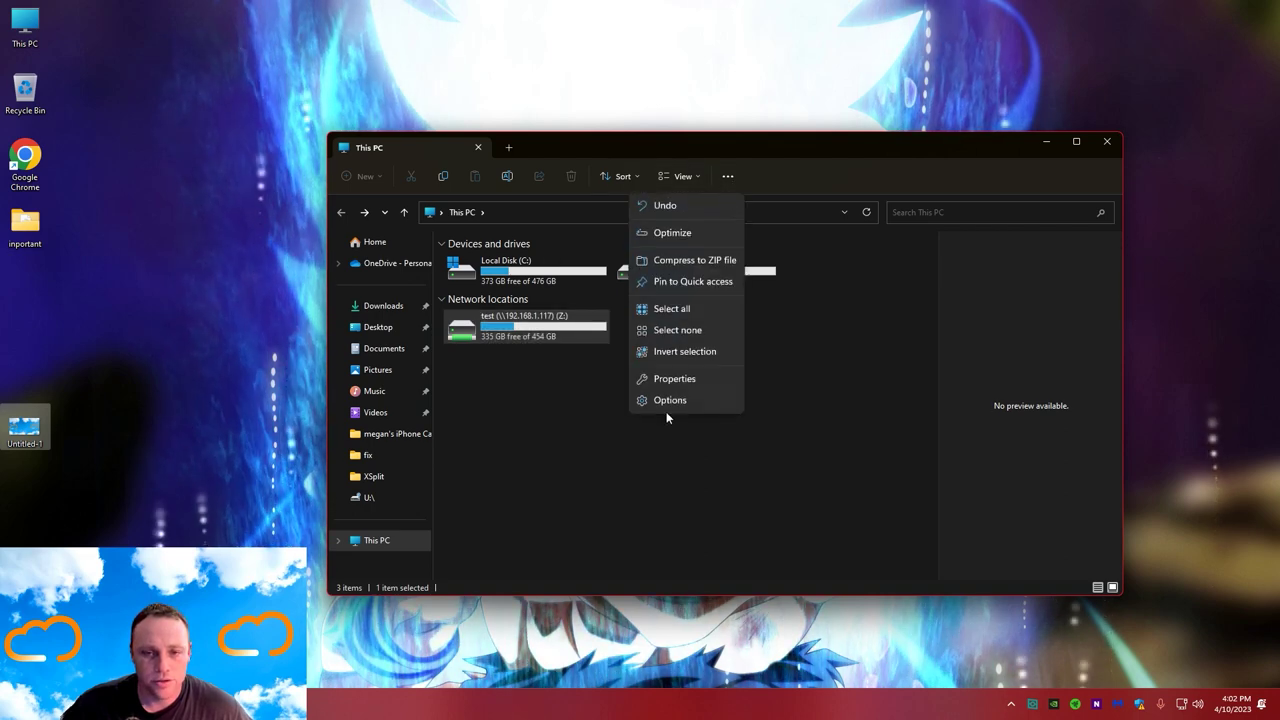
pyautogui.click(857, 334)
pyautogui.click(699, 176)
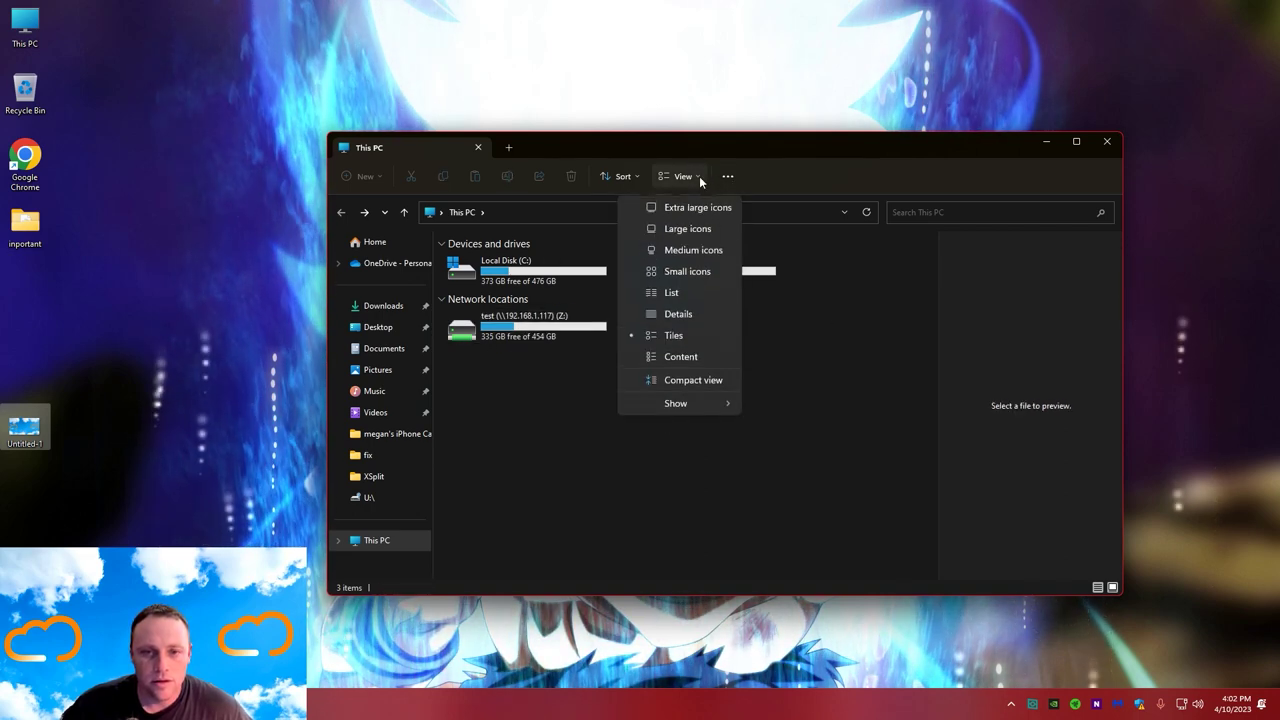
pyautogui.click(847, 370)
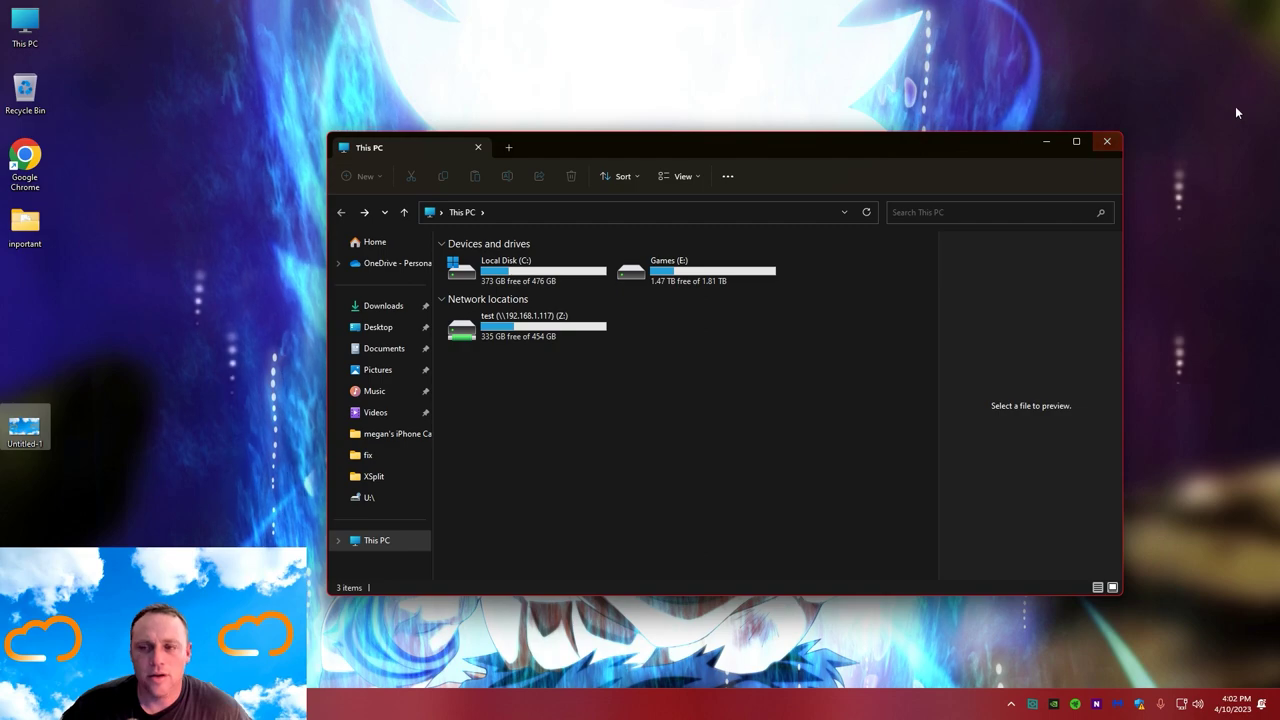
pyautogui.click(1116, 141)
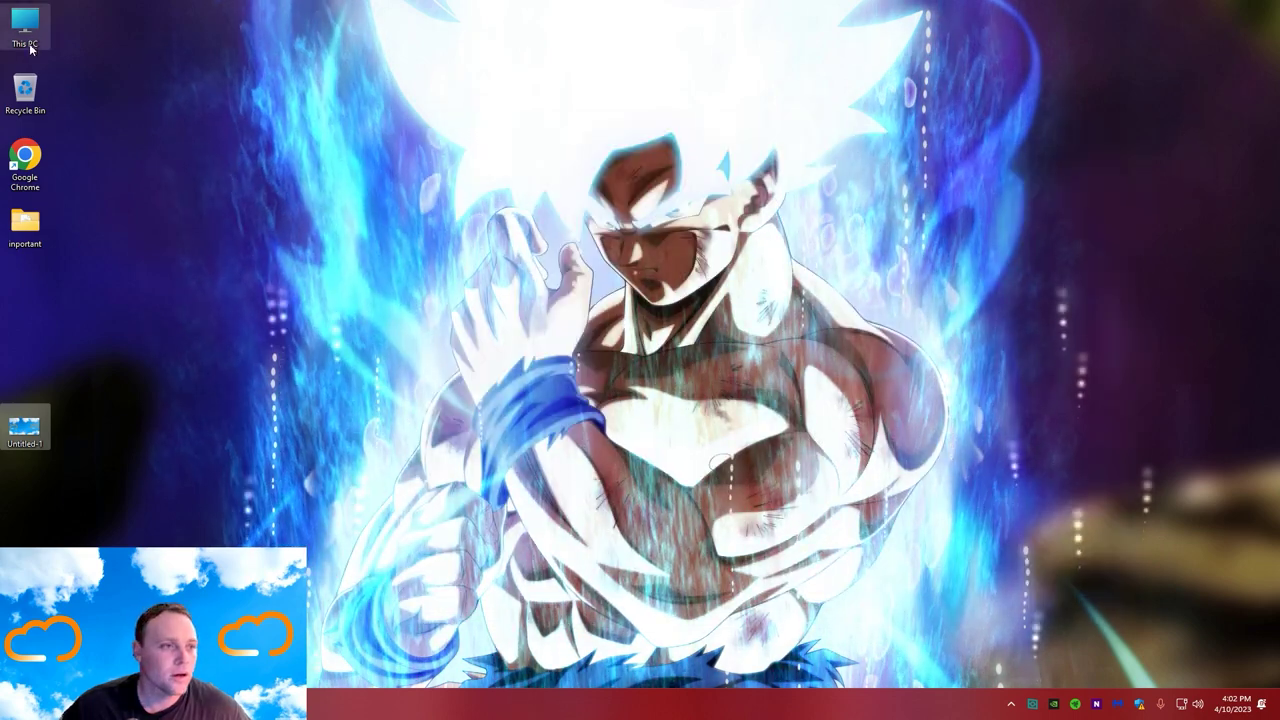
pyautogui.doubleClick(25, 28)
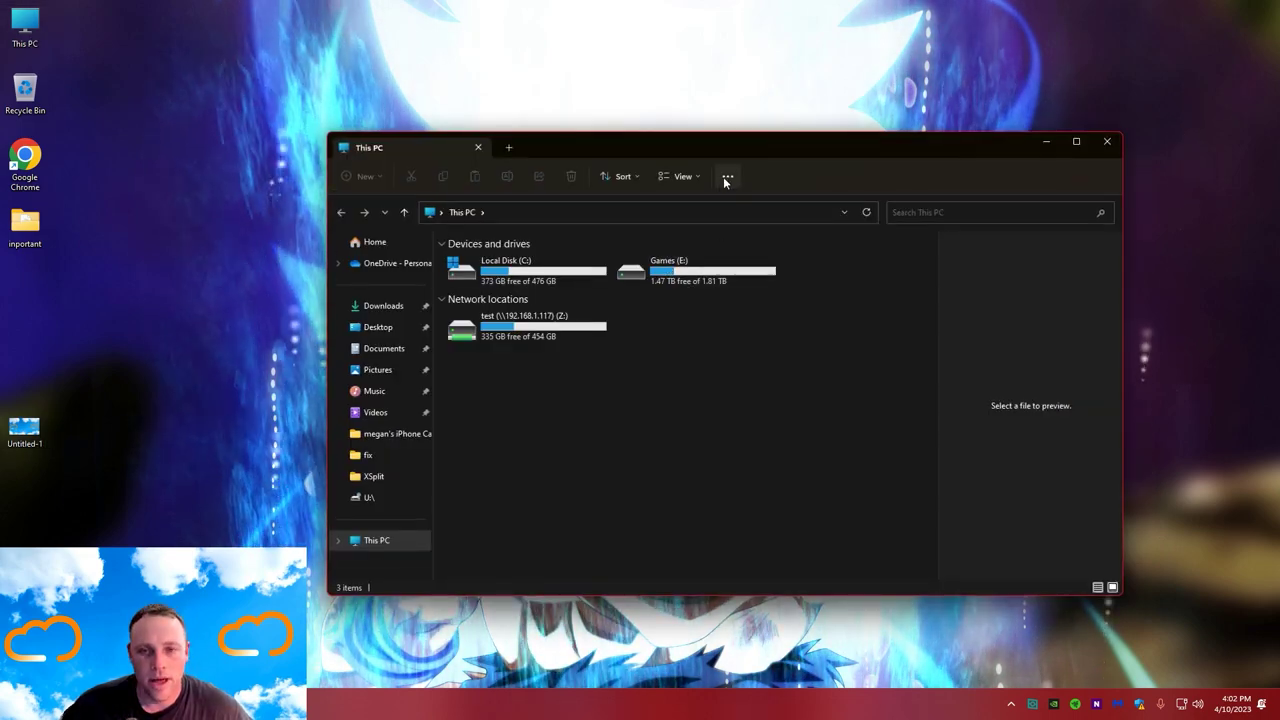
# - Map \\192.168.1.117\test2 as drive Y: and close the Y: window that opens
pyautogui.click(727, 176)
pyautogui.click(688, 274)
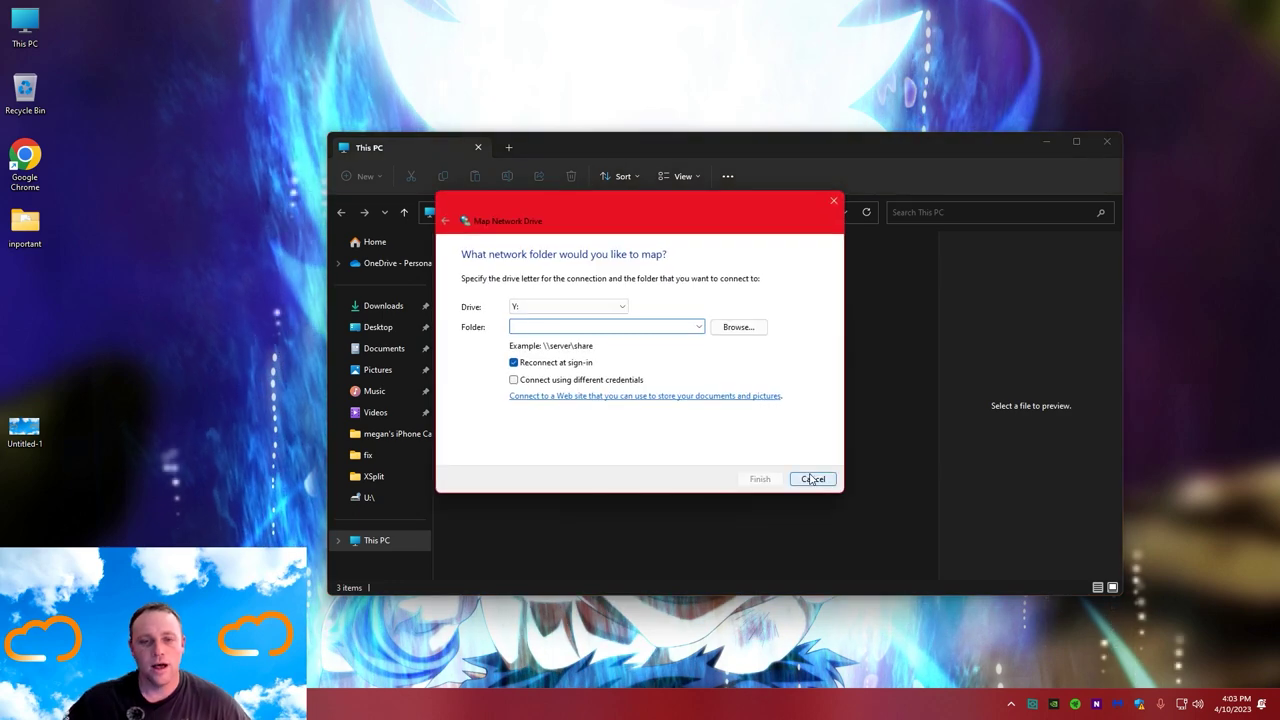
pyautogui.click(698, 327)
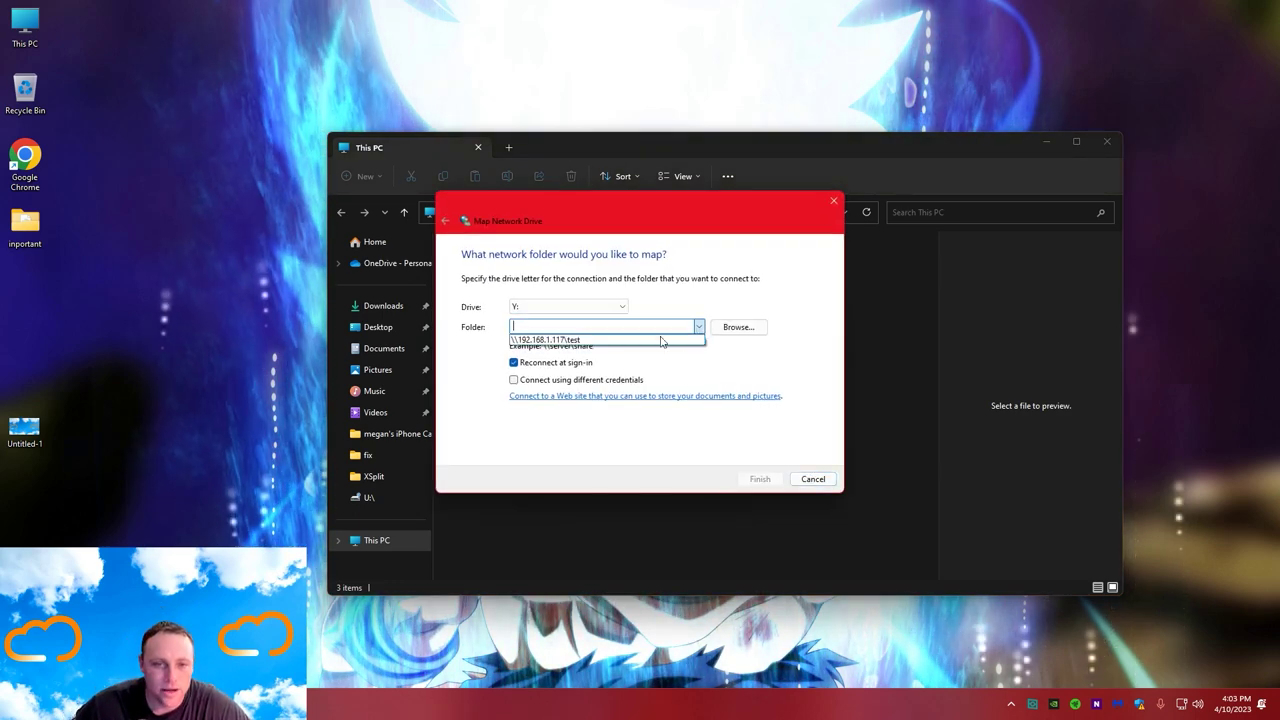
pyautogui.click(615, 341)
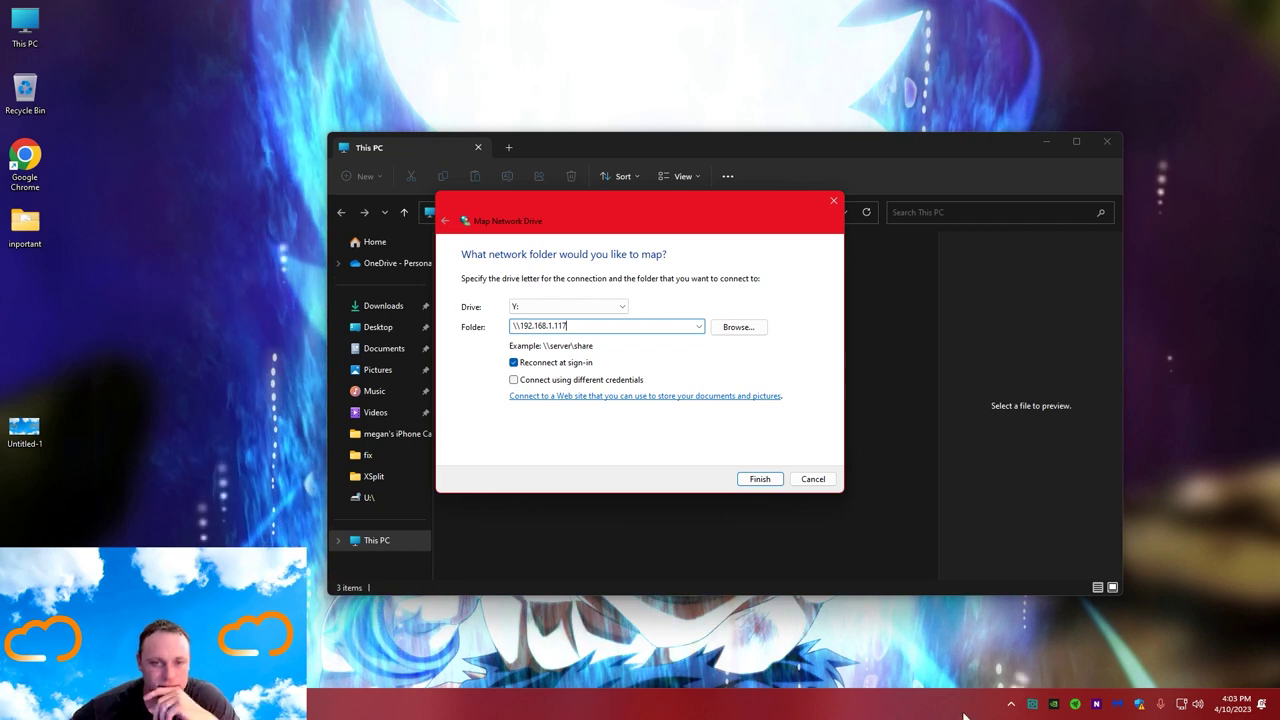
pyautogui.click(740, 328)
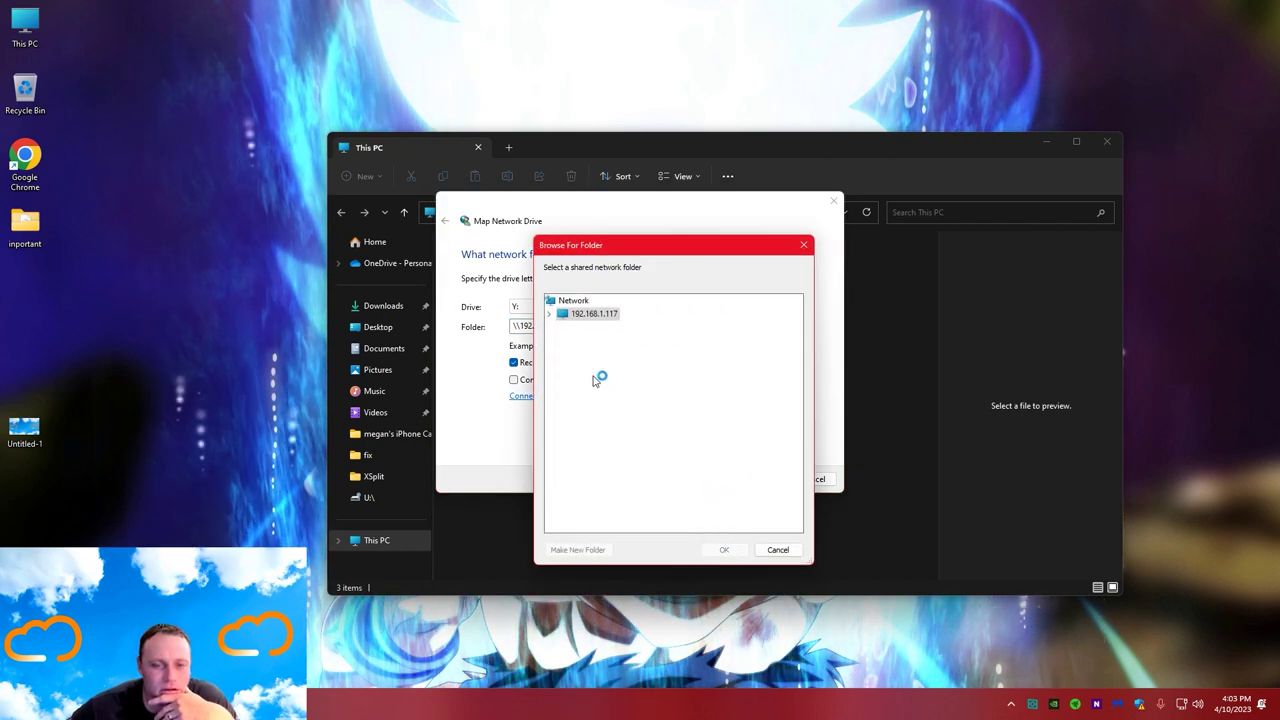
pyautogui.click(549, 314)
pyautogui.click(591, 433)
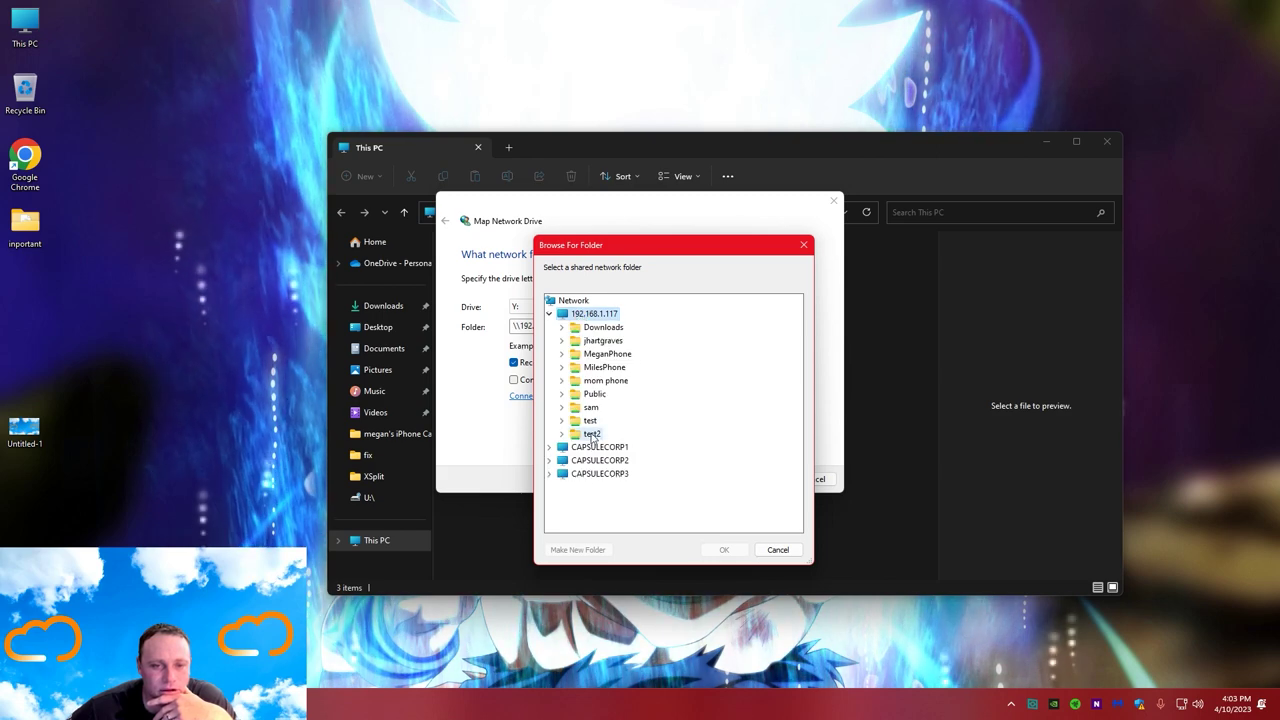
pyautogui.click(725, 549)
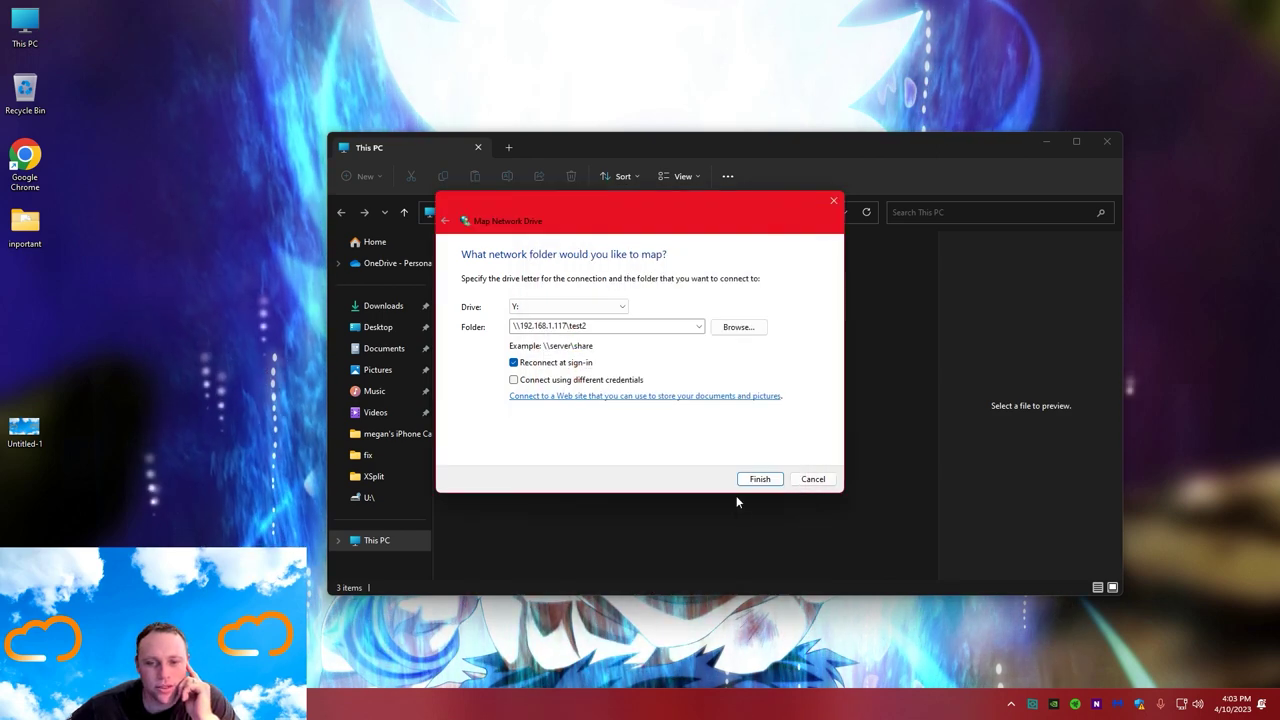
pyautogui.click(752, 478)
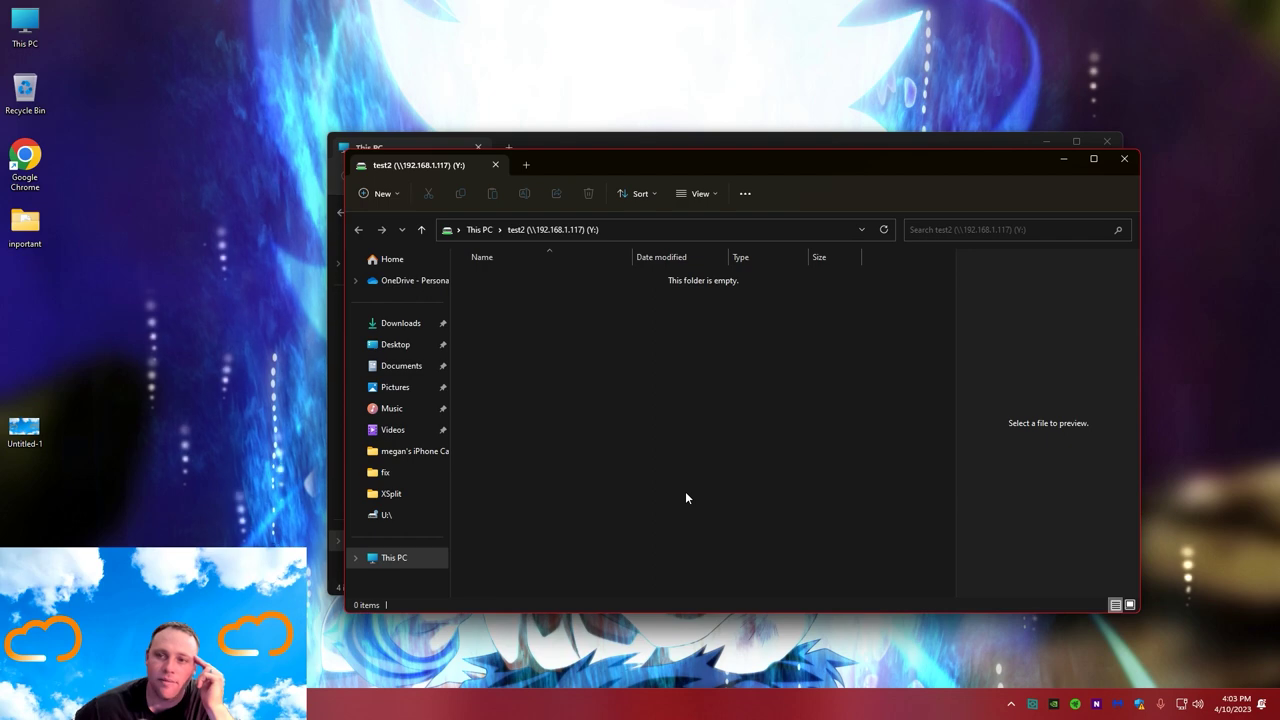
pyautogui.click(1124, 160)
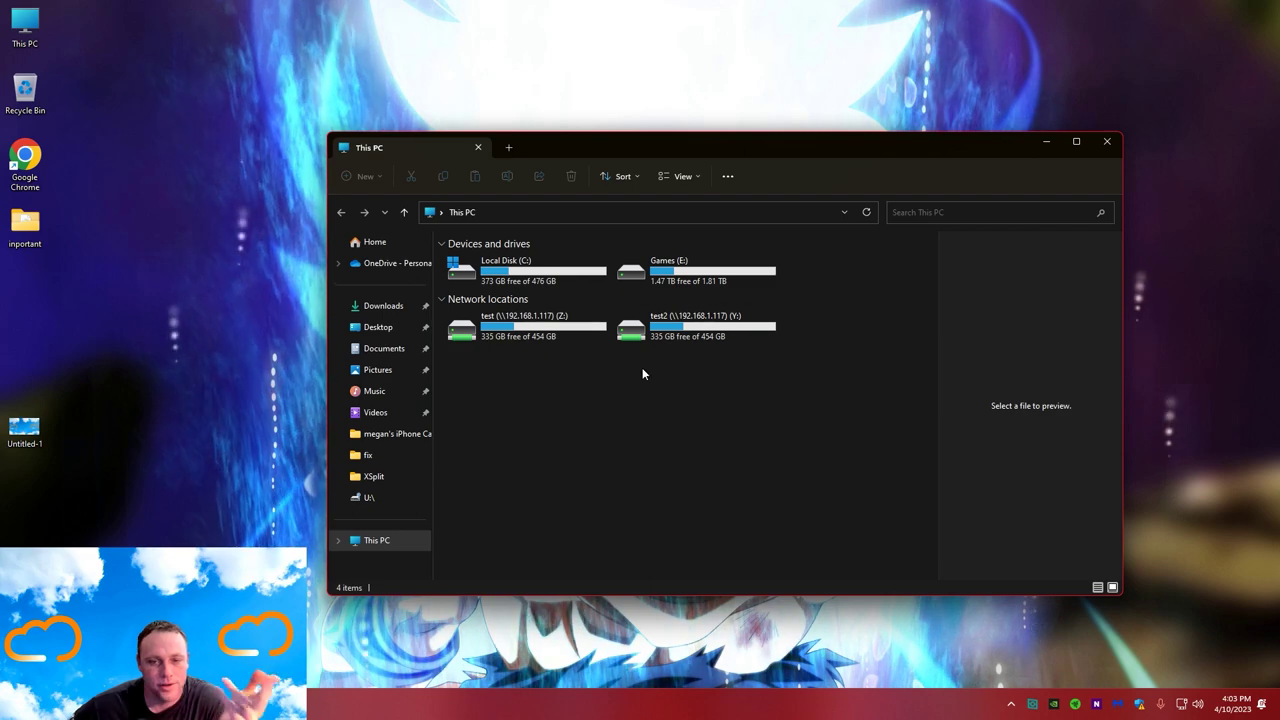
# - Open the test2 (Y:) drive in two Explorer windows snapped to the right and left halves
pyautogui.doubleClick(666, 330)
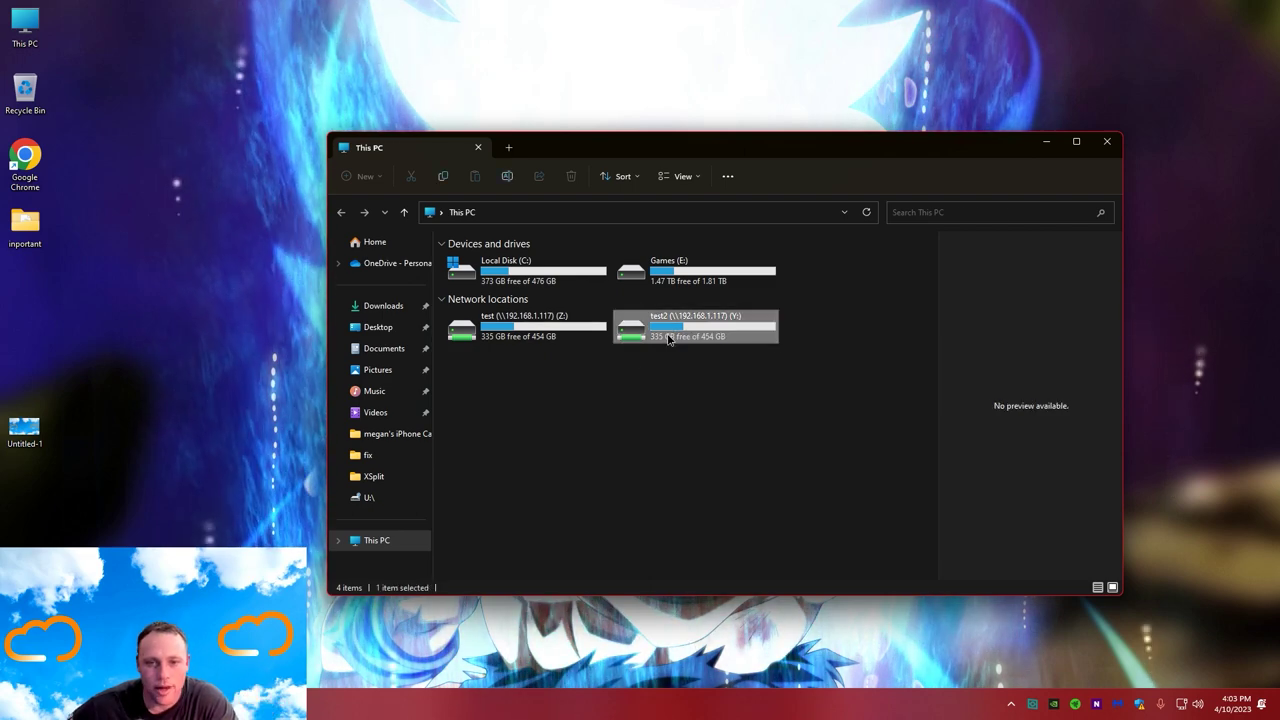
pyautogui.moveTo(800, 145); pyautogui.dragTo(1279, 186)
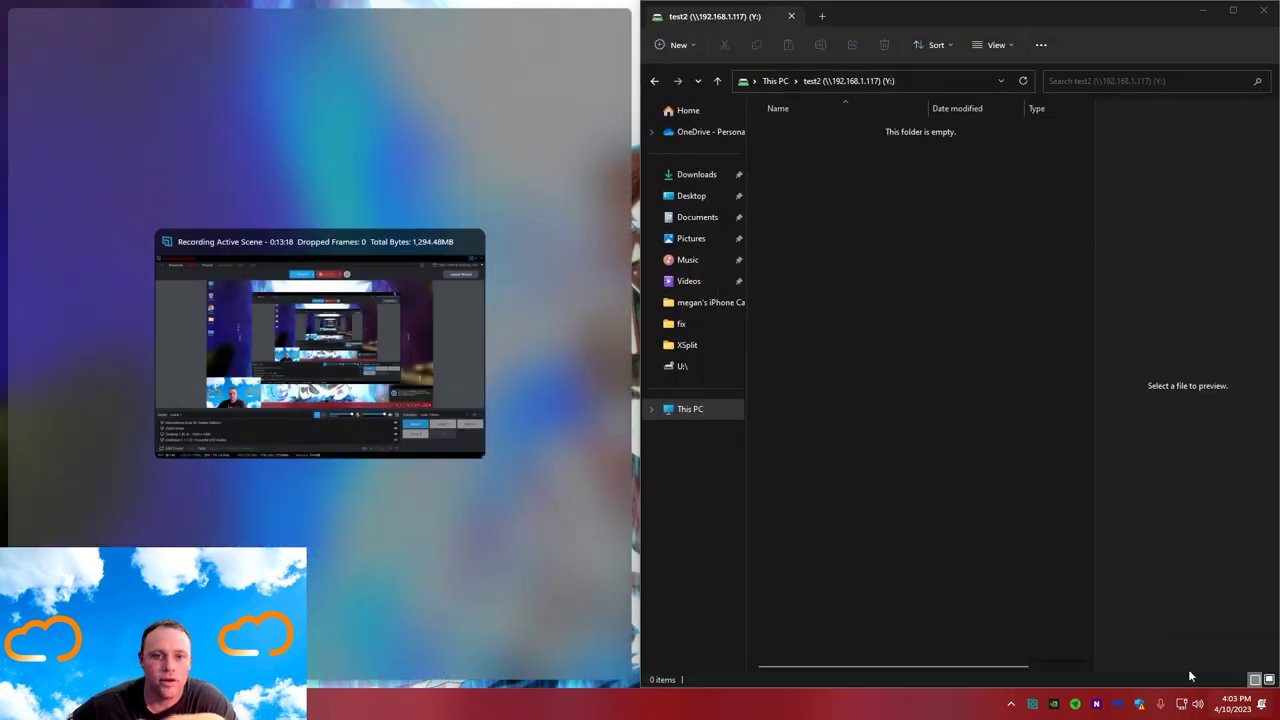
pyautogui.click(855, 258)
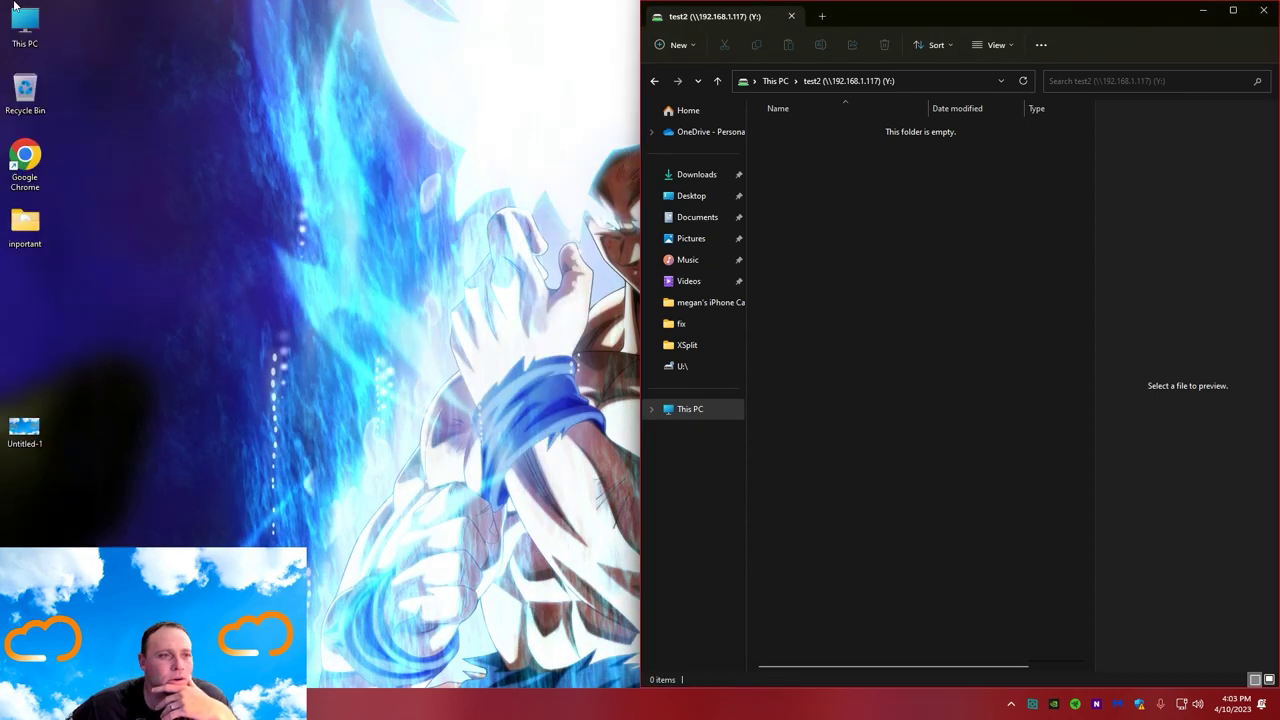
pyautogui.press('super+e')
pyautogui.doubleClick(530, 340)
pyautogui.moveTo(848, 157); pyautogui.dragTo(3, 145)
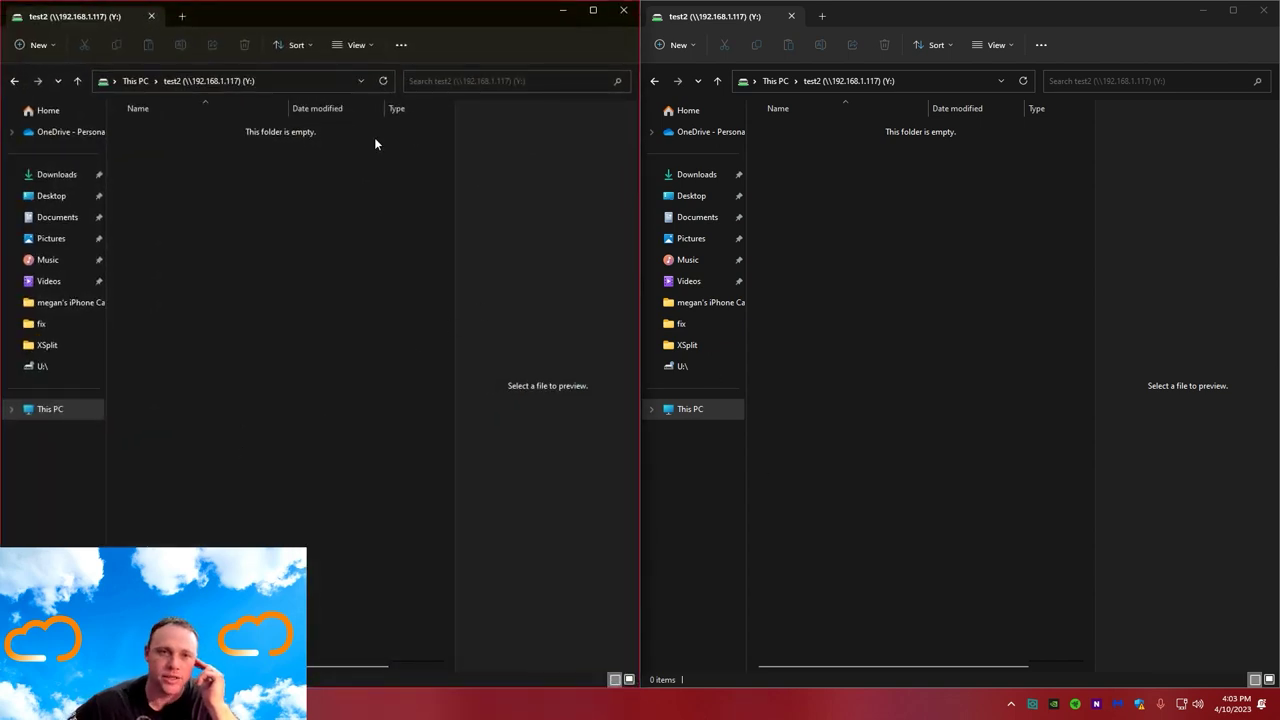
# - Unsnap the left window, open Games (E:) from This PC, then close it and the duplicate test2 window
pyautogui.moveTo(453, 24); pyautogui.dragTo(708, 156)
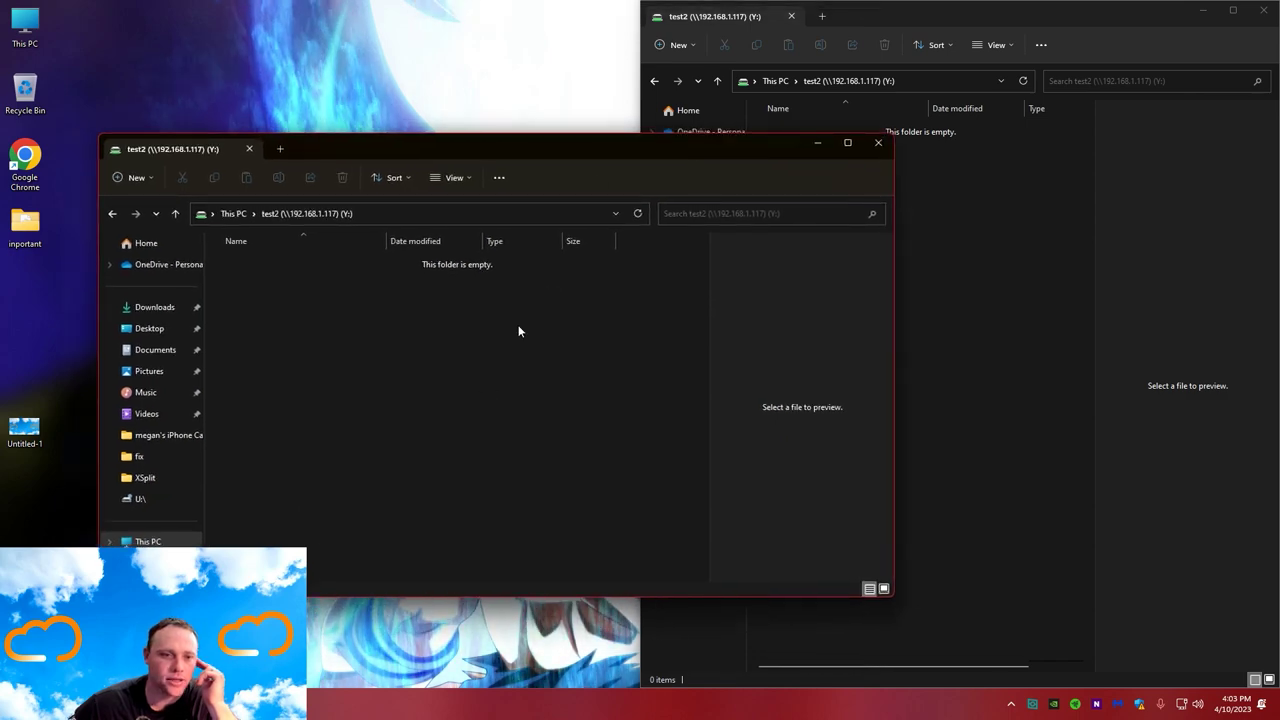
pyautogui.doubleClick(48, 27)
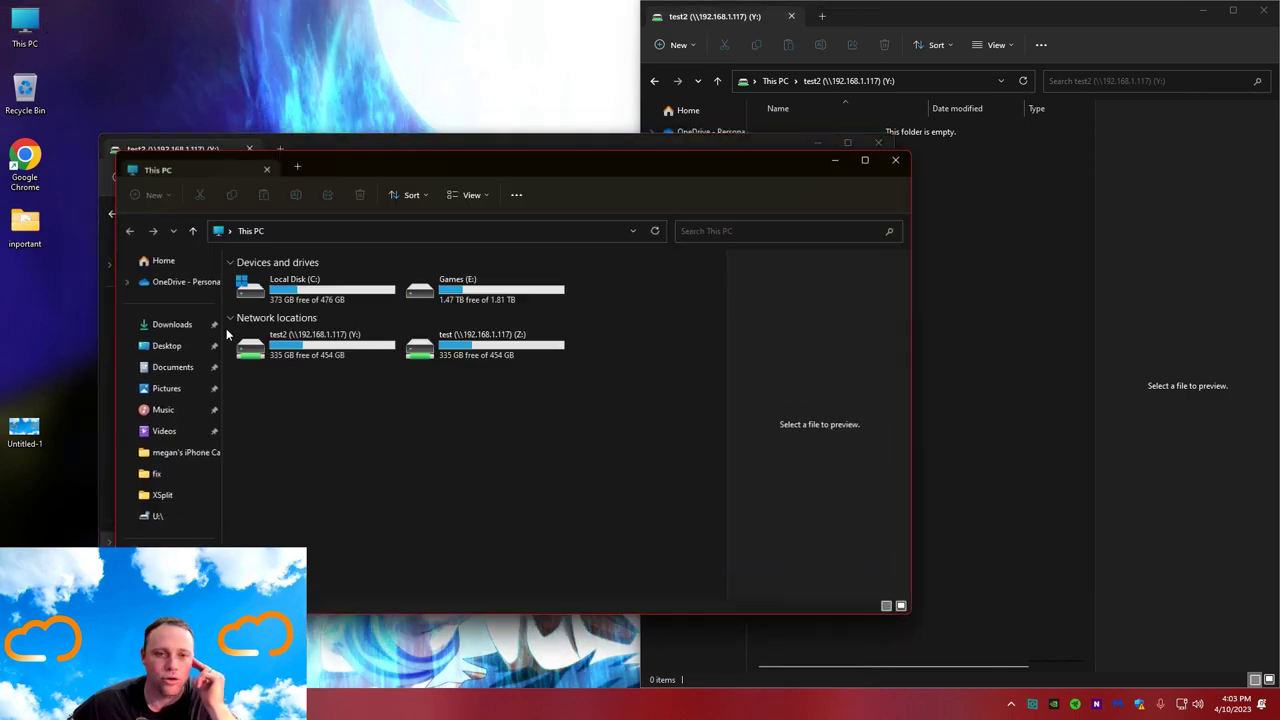
pyautogui.moveTo(486, 166); pyautogui.dragTo(1080, 136)
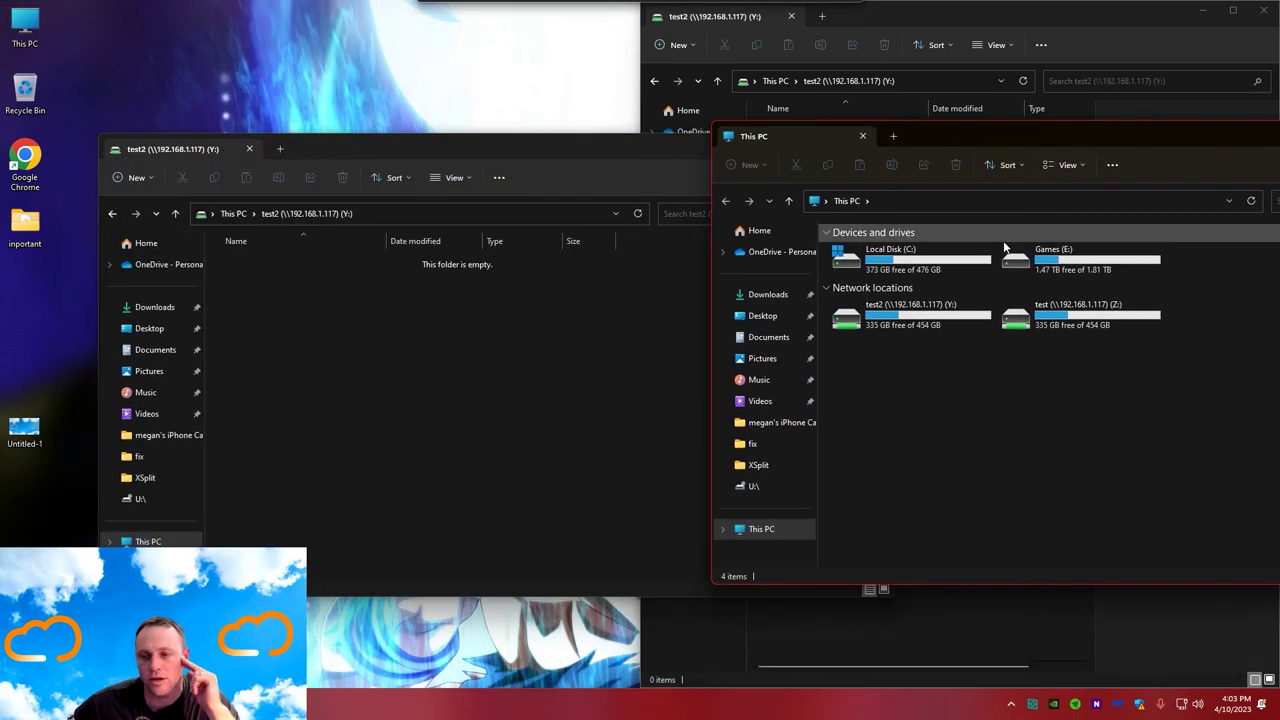
pyautogui.doubleClick(1060, 265)
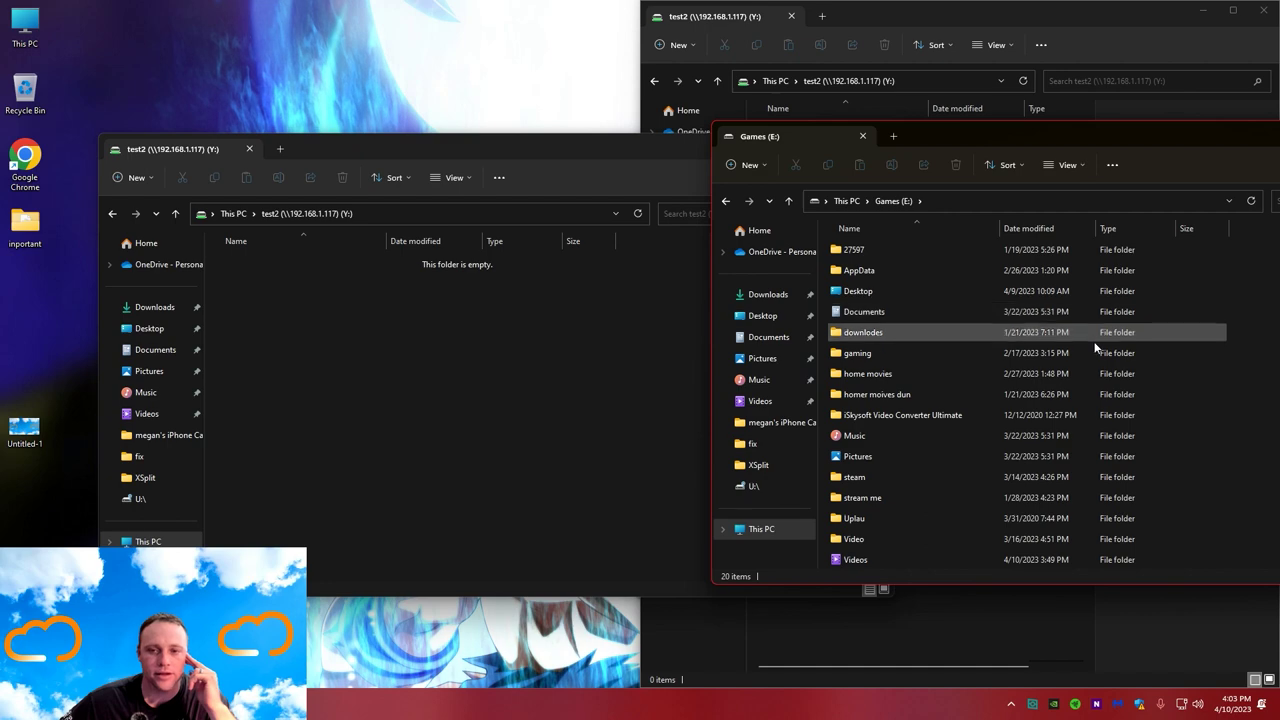
pyautogui.moveTo(1051, 121); pyautogui.dragTo(529, 163)
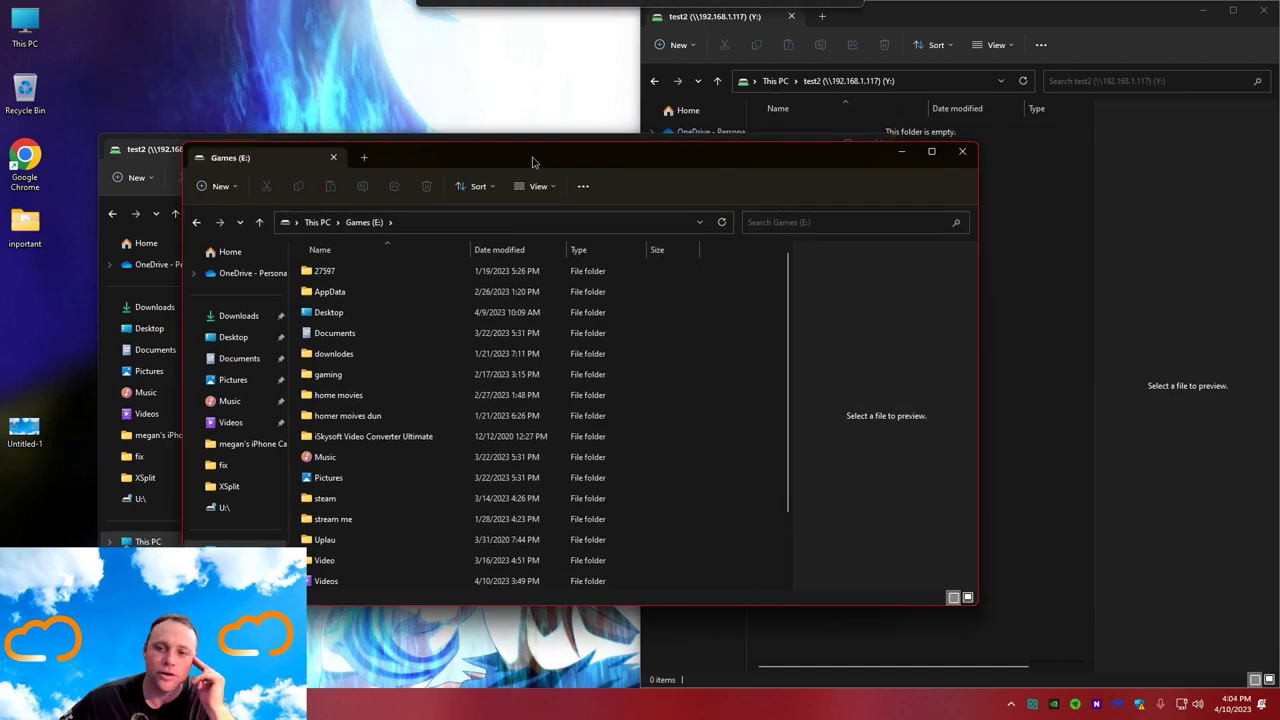
pyautogui.click(962, 148)
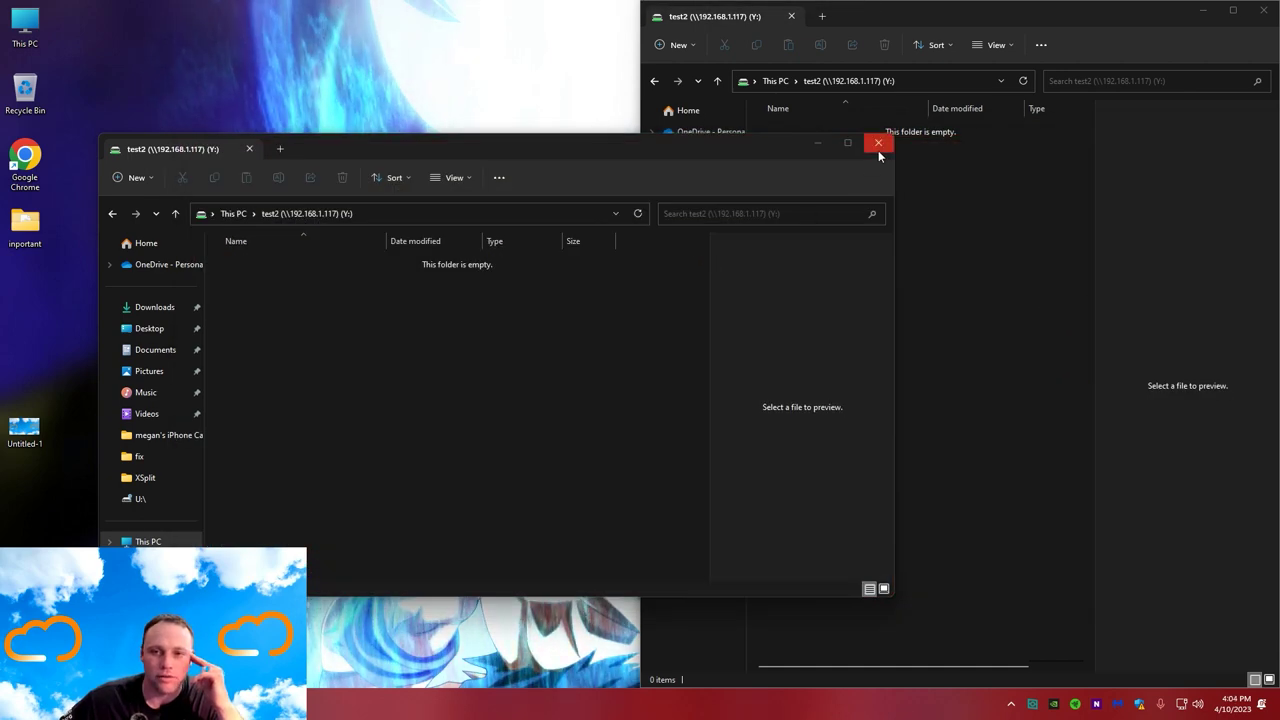
pyautogui.click(878, 143)
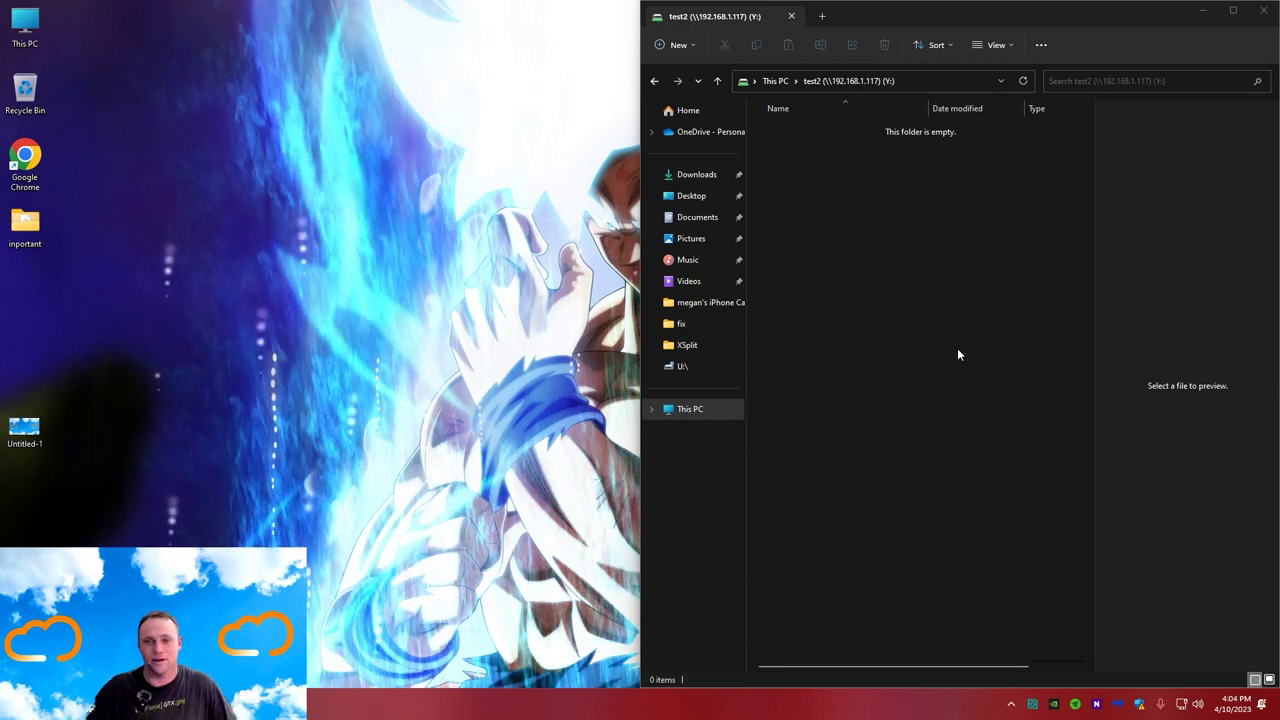
# - Shorten the remaining test2 (Y:) window and then close it
pyautogui.moveTo(826, 2); pyautogui.dragTo(458, 142)
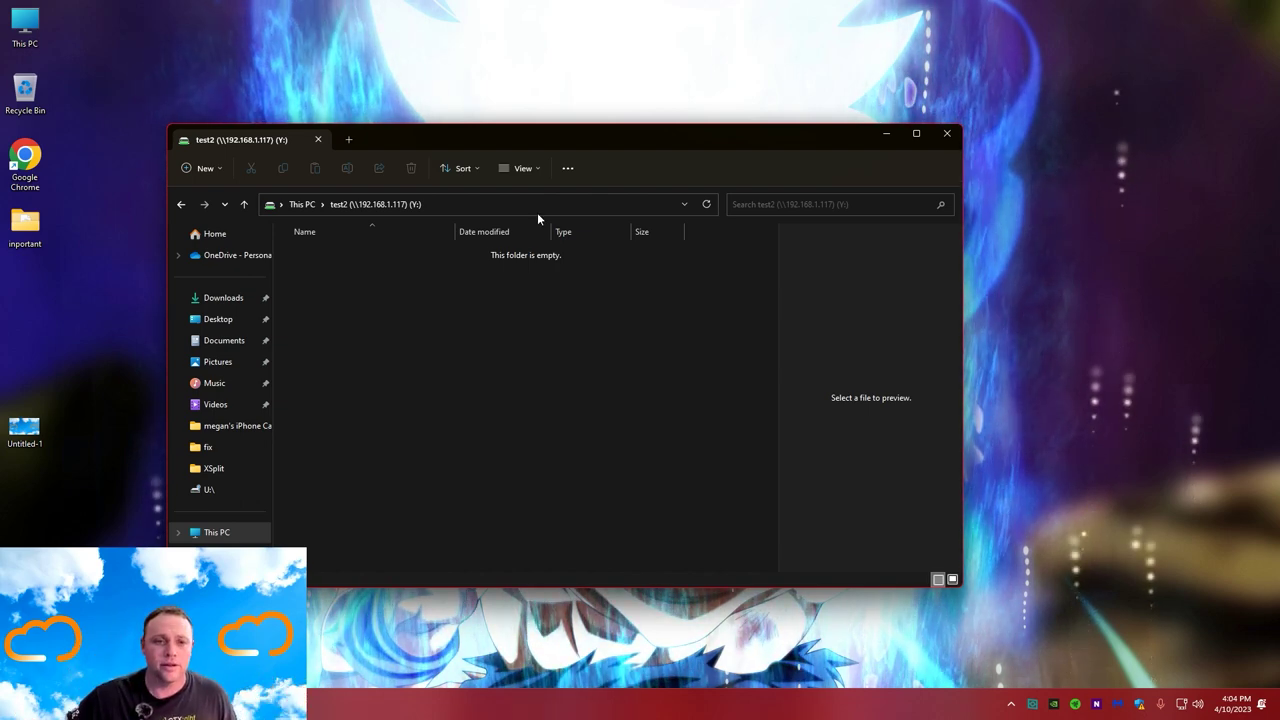
pyautogui.click(947, 135)
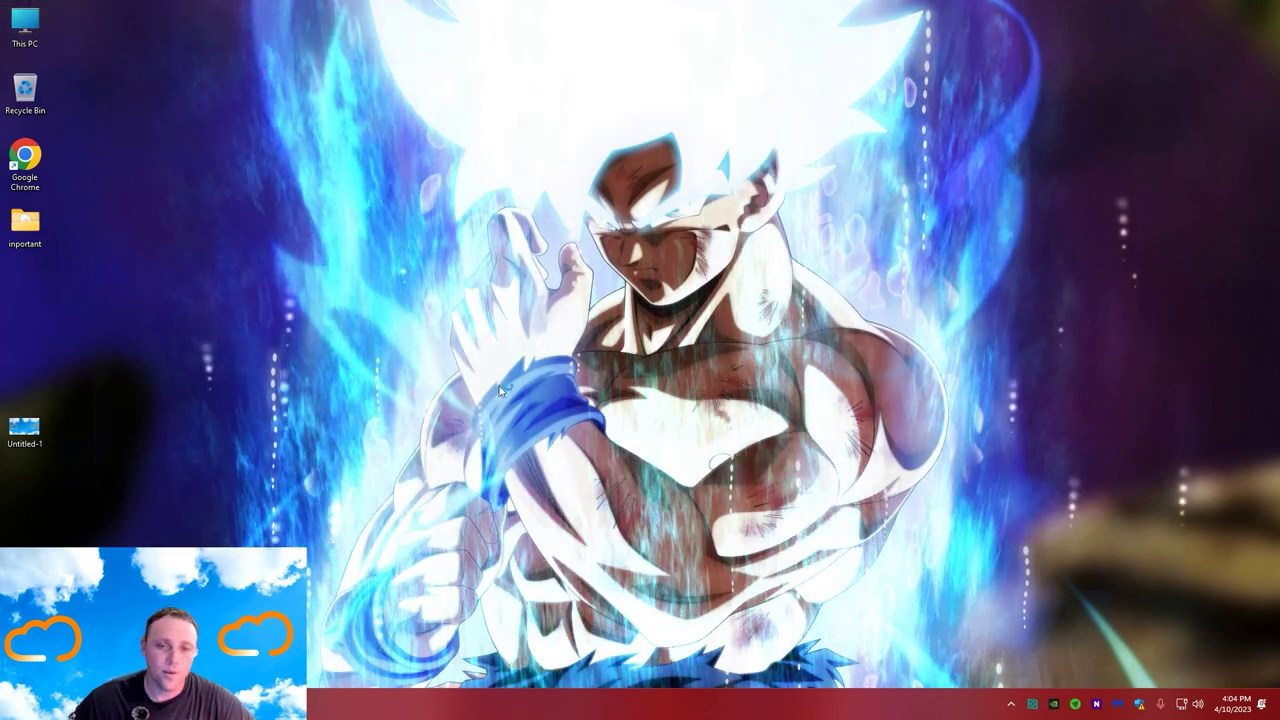
# - Copy Untitled-1 from the test (Z:) drive to the desktop, replacing the existing copy, and place it in the left column
pyautogui.press('super+e')
pyautogui.doubleClick(487, 313)
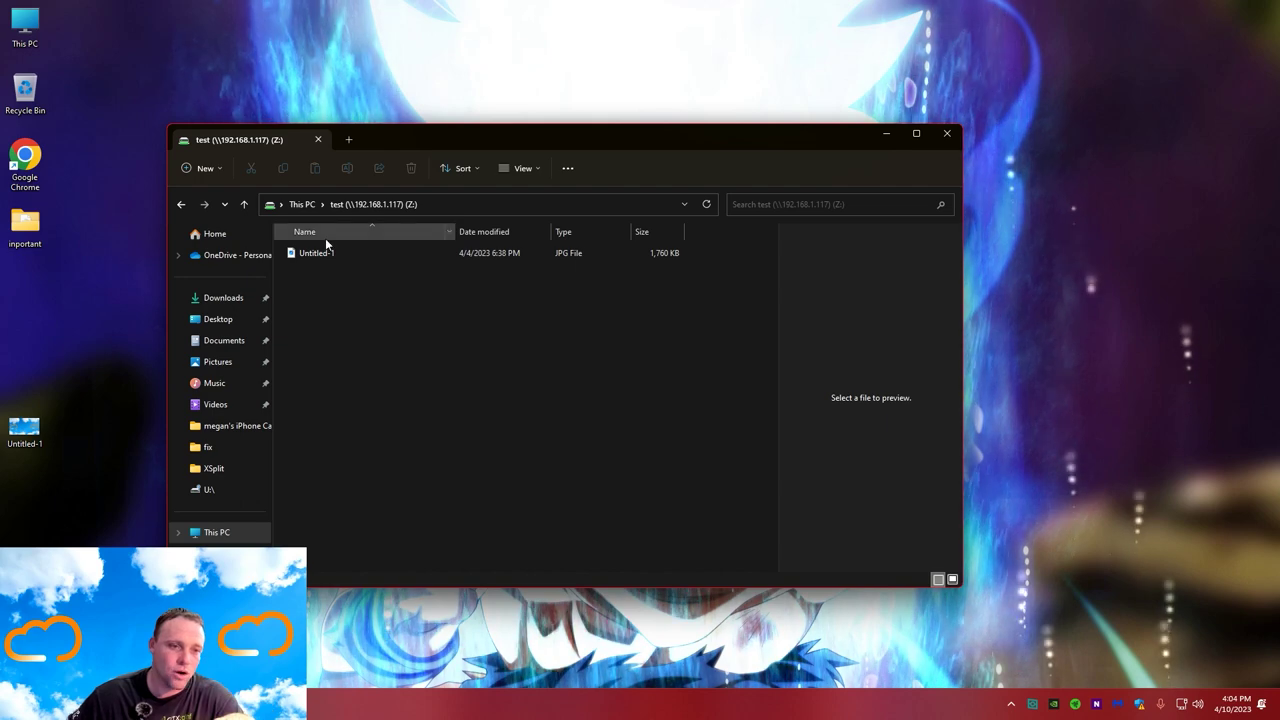
pyautogui.moveTo(316, 253); pyautogui.dragTo(1093, 182)
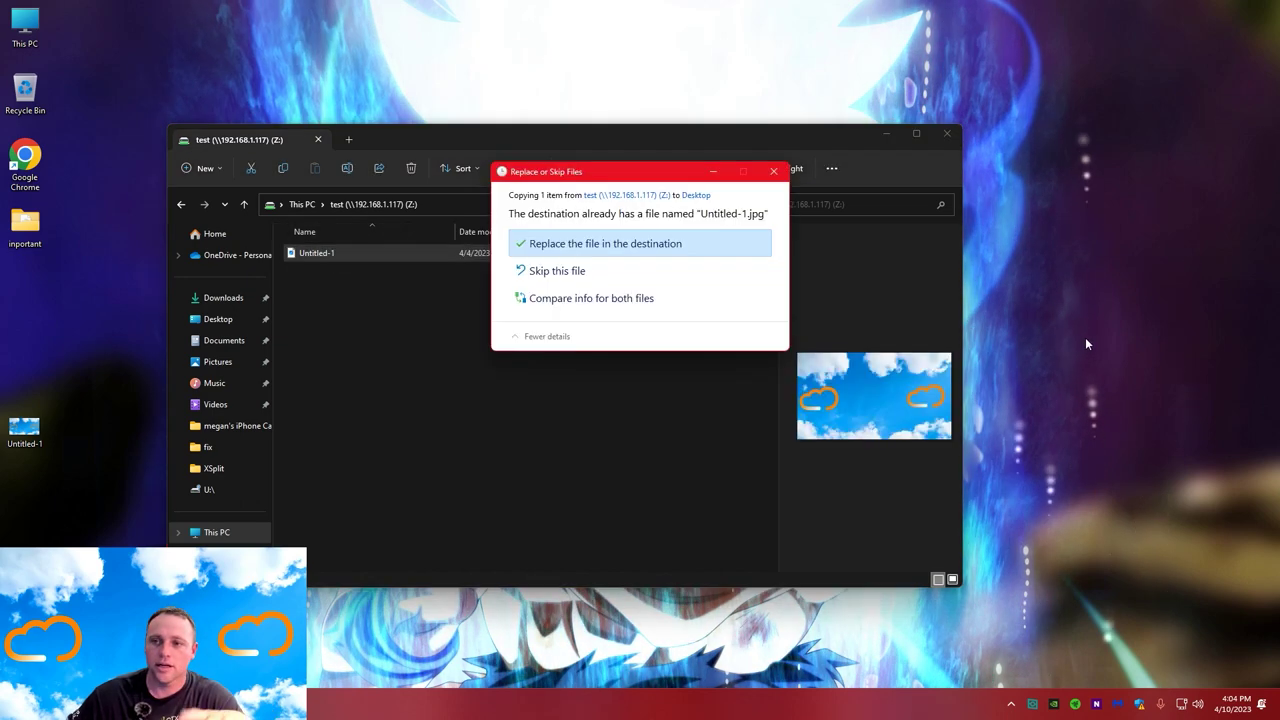
pyautogui.click(605, 243)
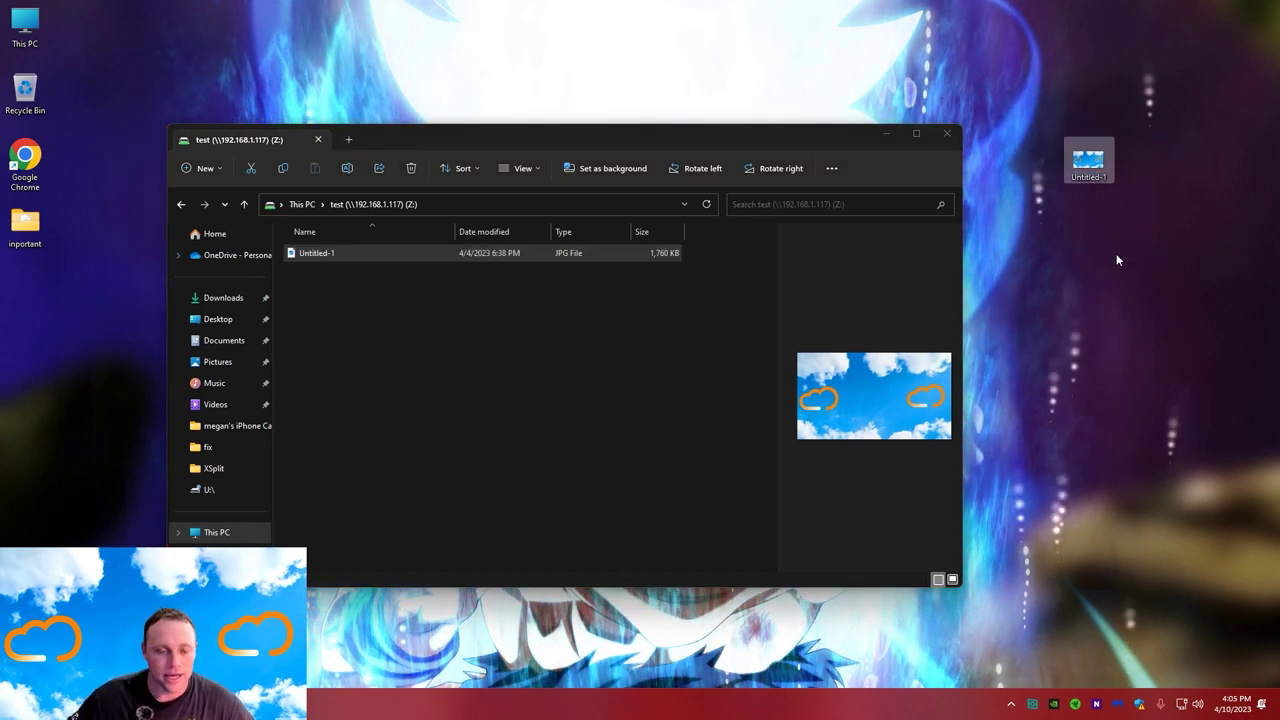
pyautogui.moveTo(1088, 160); pyautogui.dragTo(198, 107)
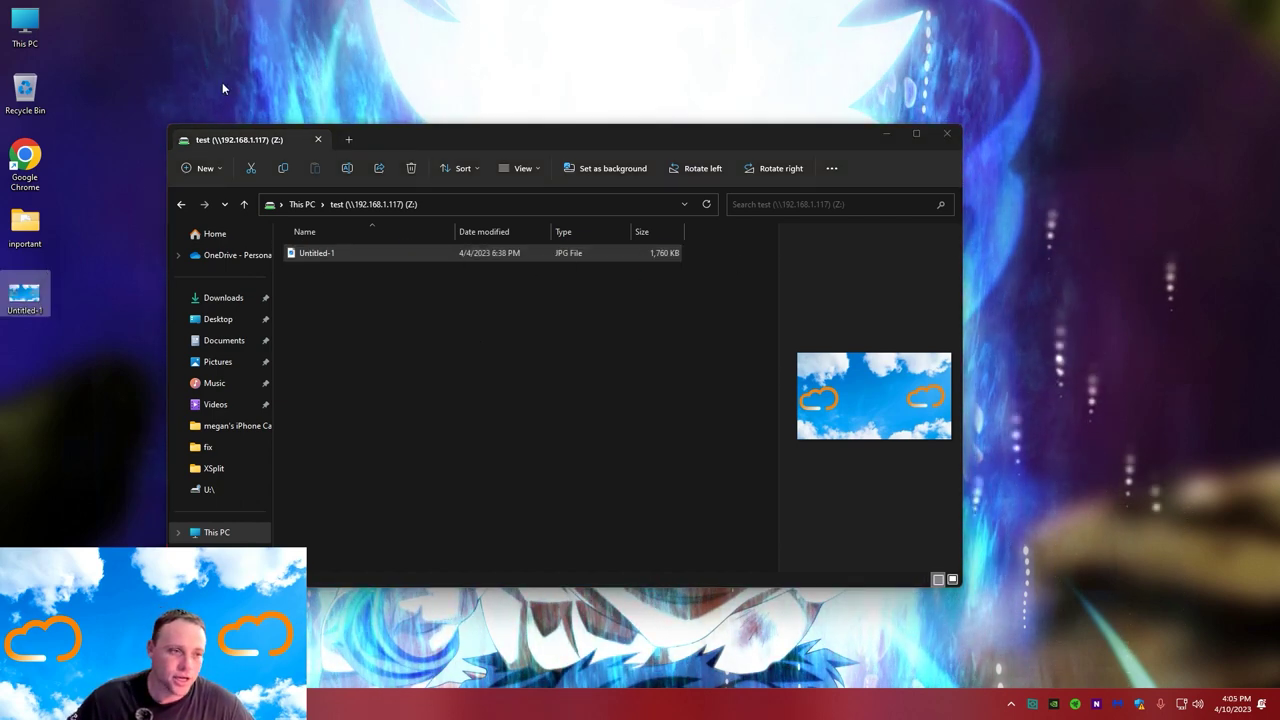
pyautogui.click(198, 107)
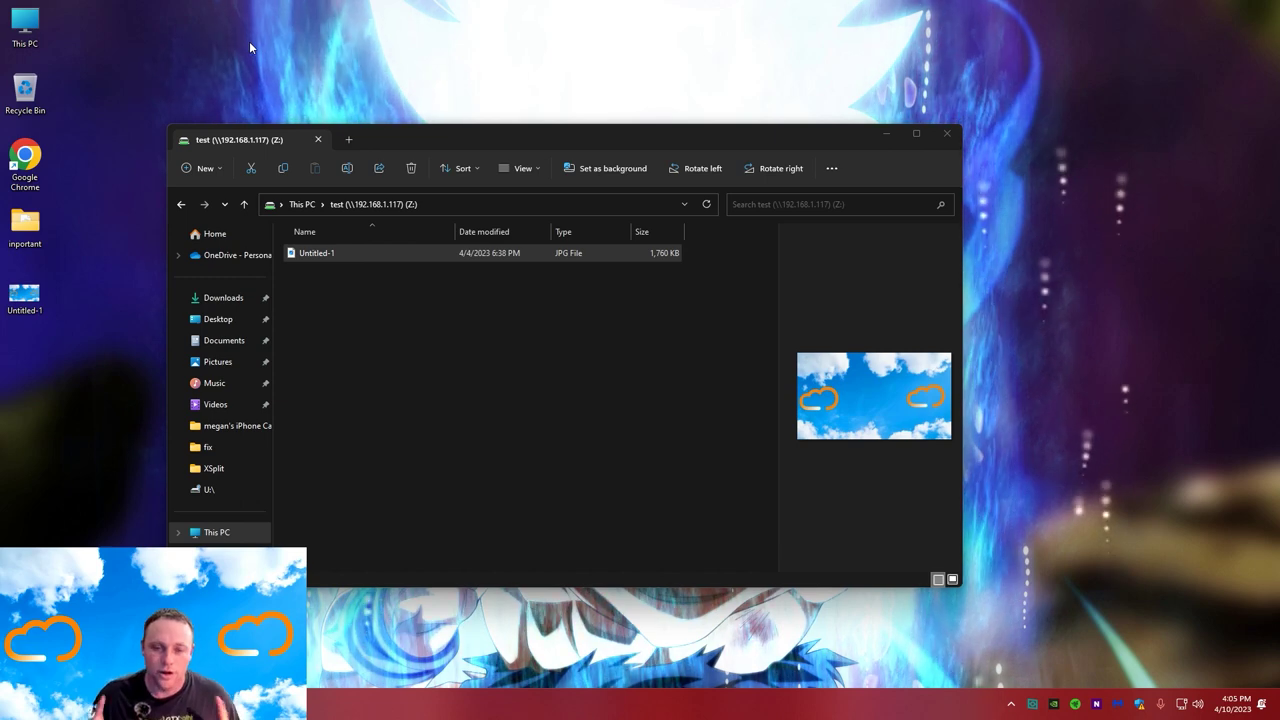
# - Search 'int' from the Start menu and open Internet Options
pyautogui.press('super')
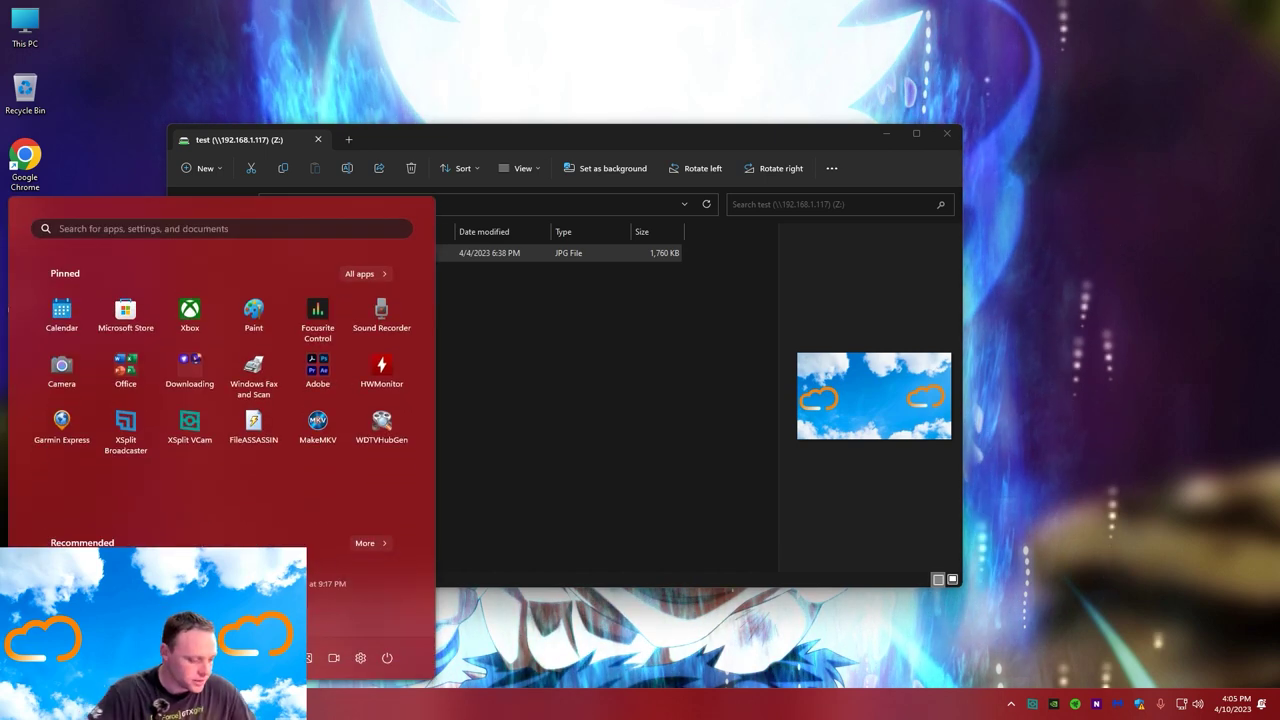
pyautogui.write('int')
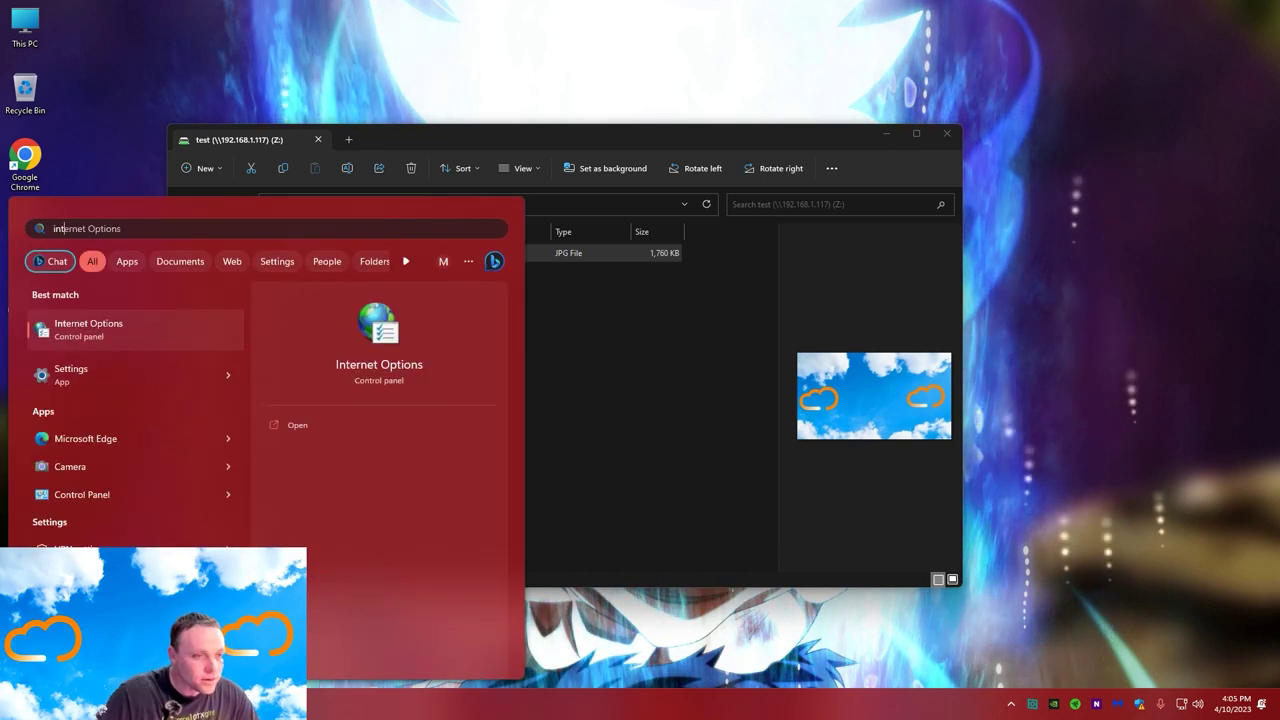
pyautogui.press('BackSpace')
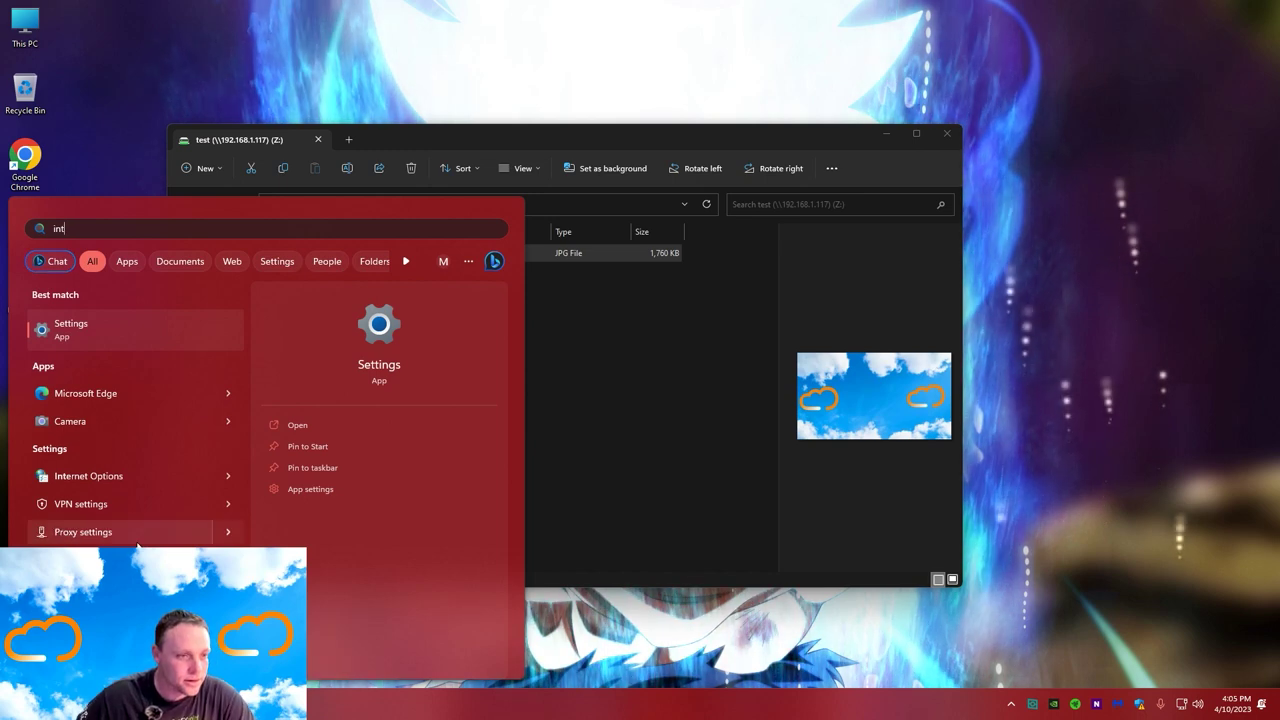
pyautogui.press('BackSpace')
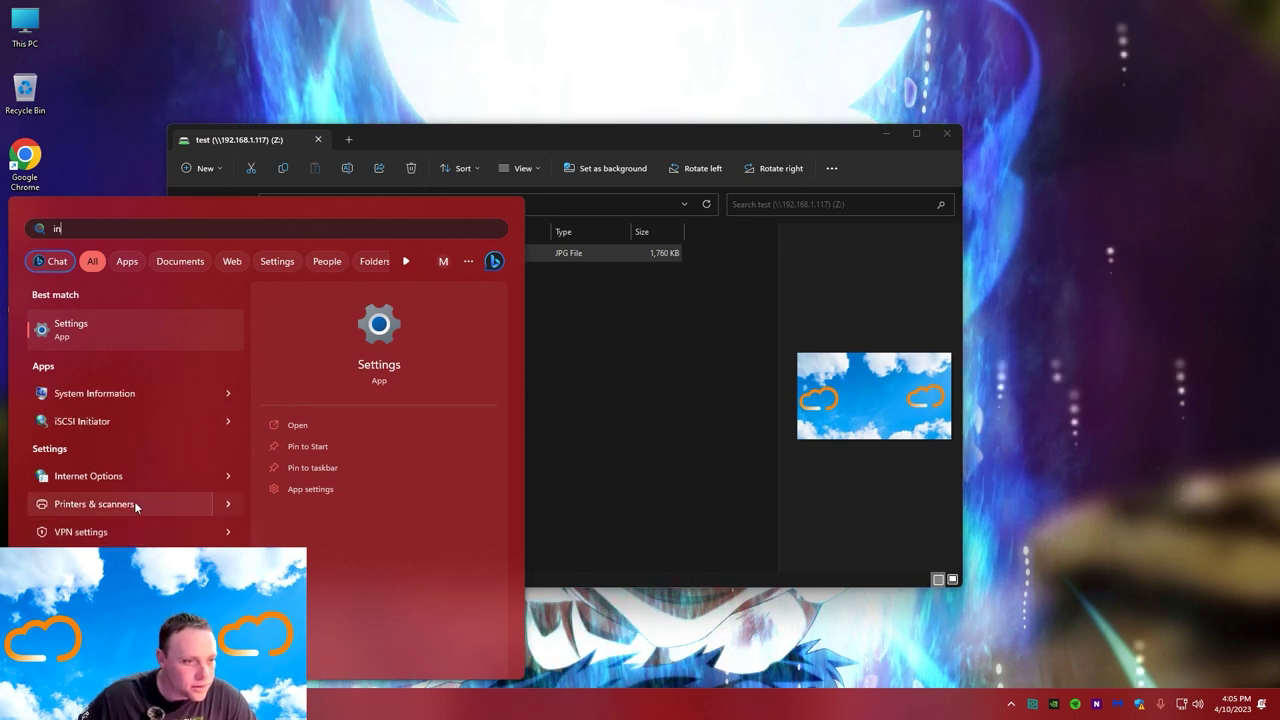
pyautogui.click(88, 476)
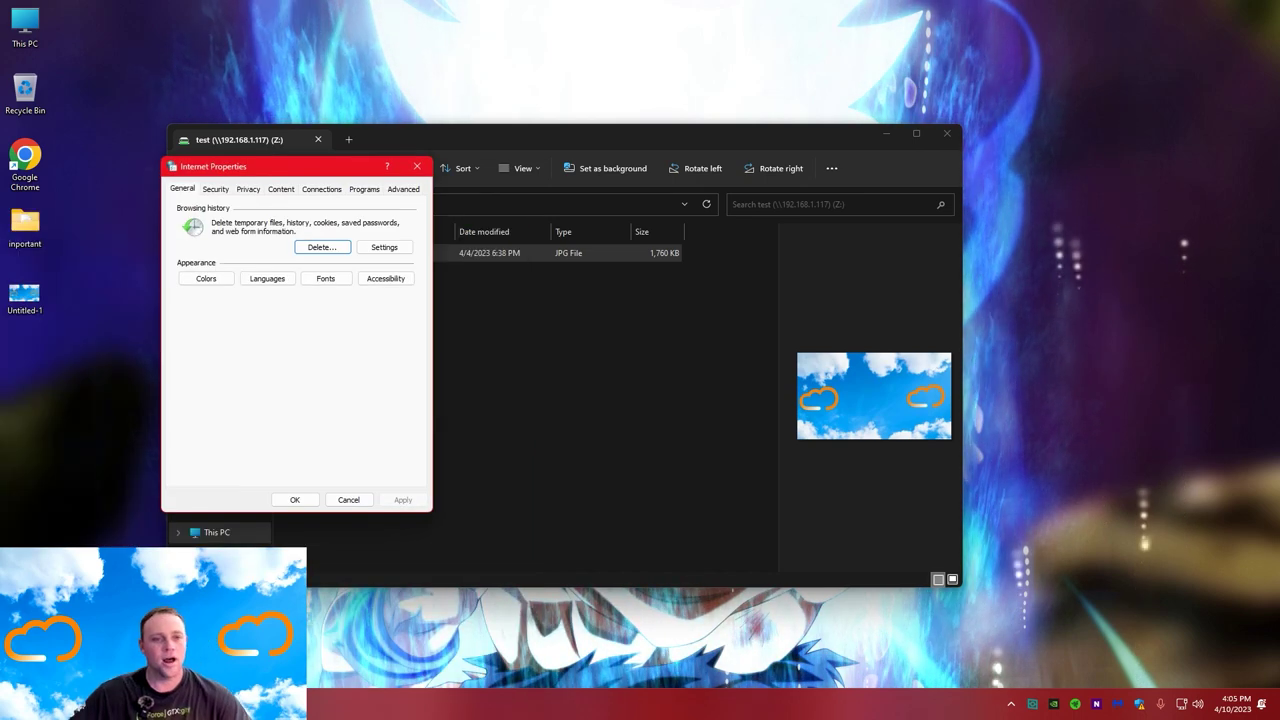
# - Review the Local intranet sites, enable automatic intranet network detection, and apply the settings
pyautogui.click(215, 189)
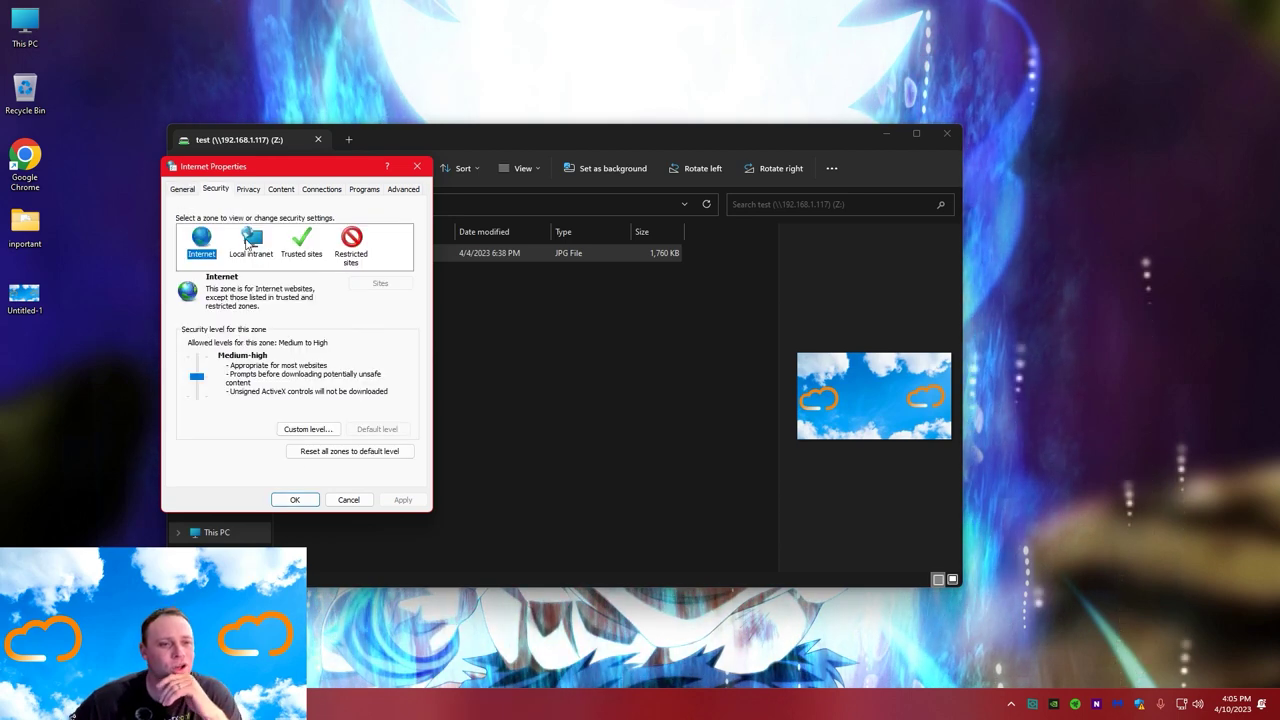
pyautogui.click(250, 242)
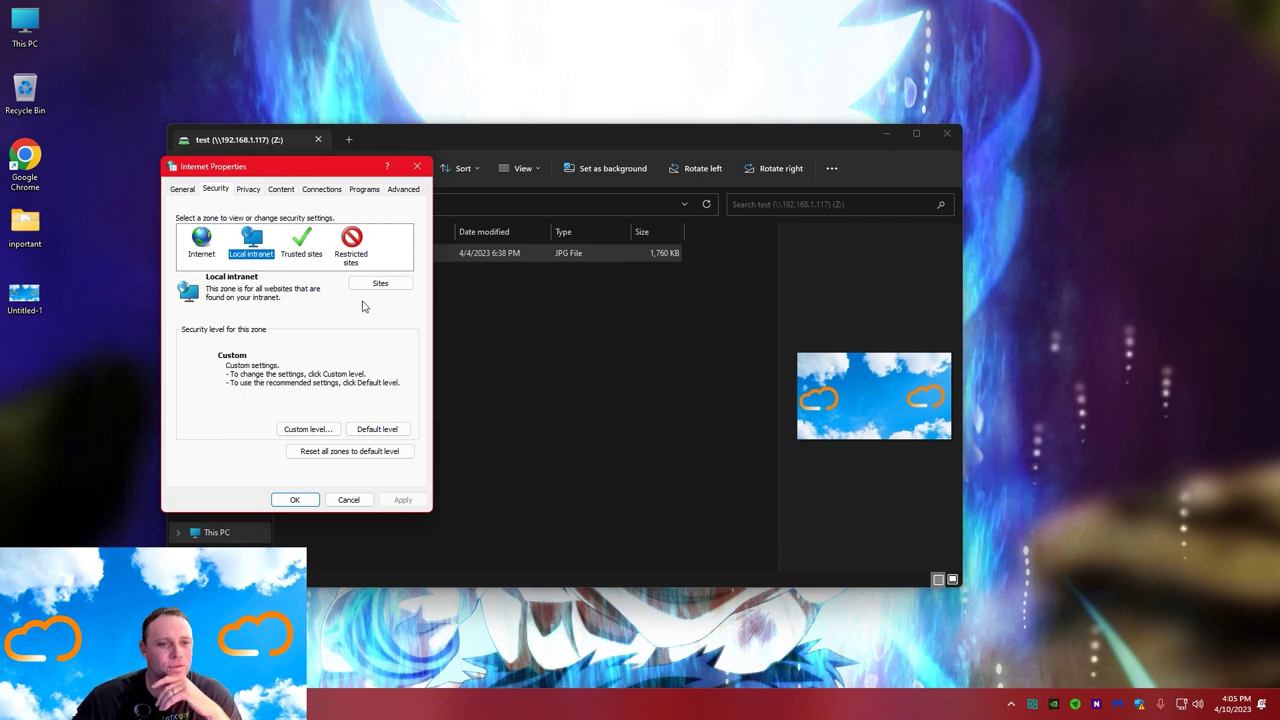
pyautogui.click(381, 285)
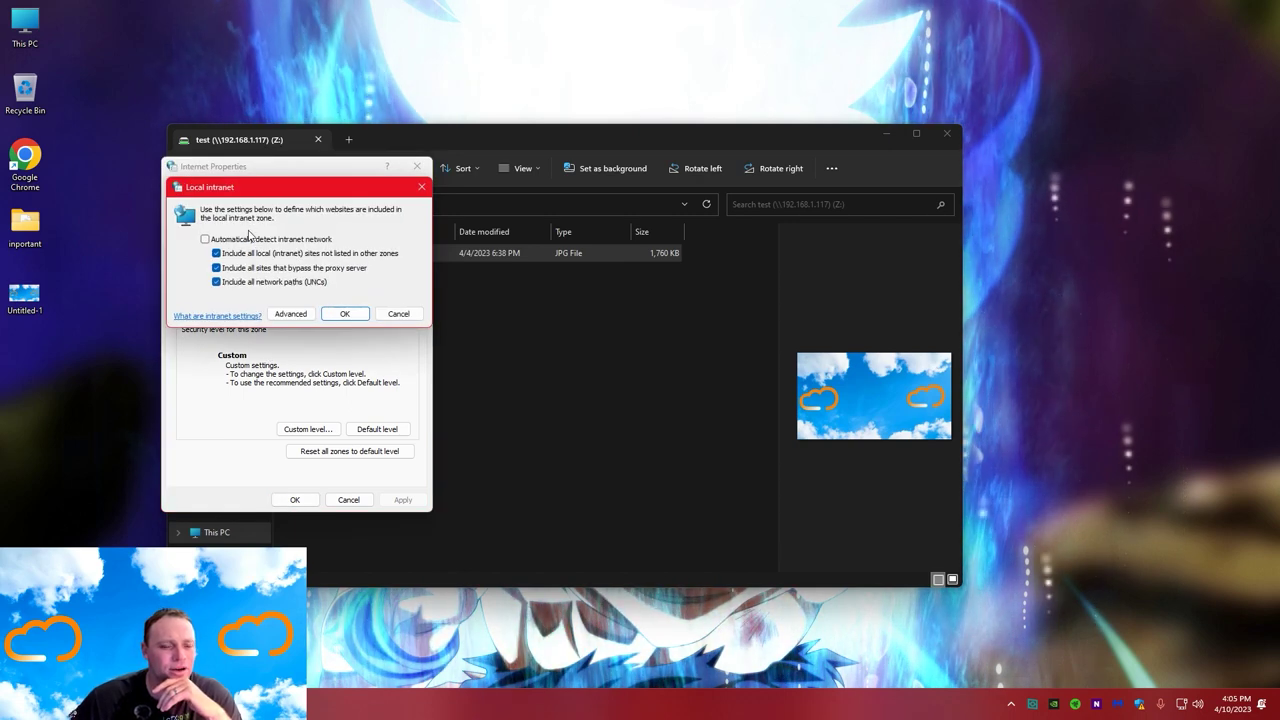
pyautogui.click(291, 314)
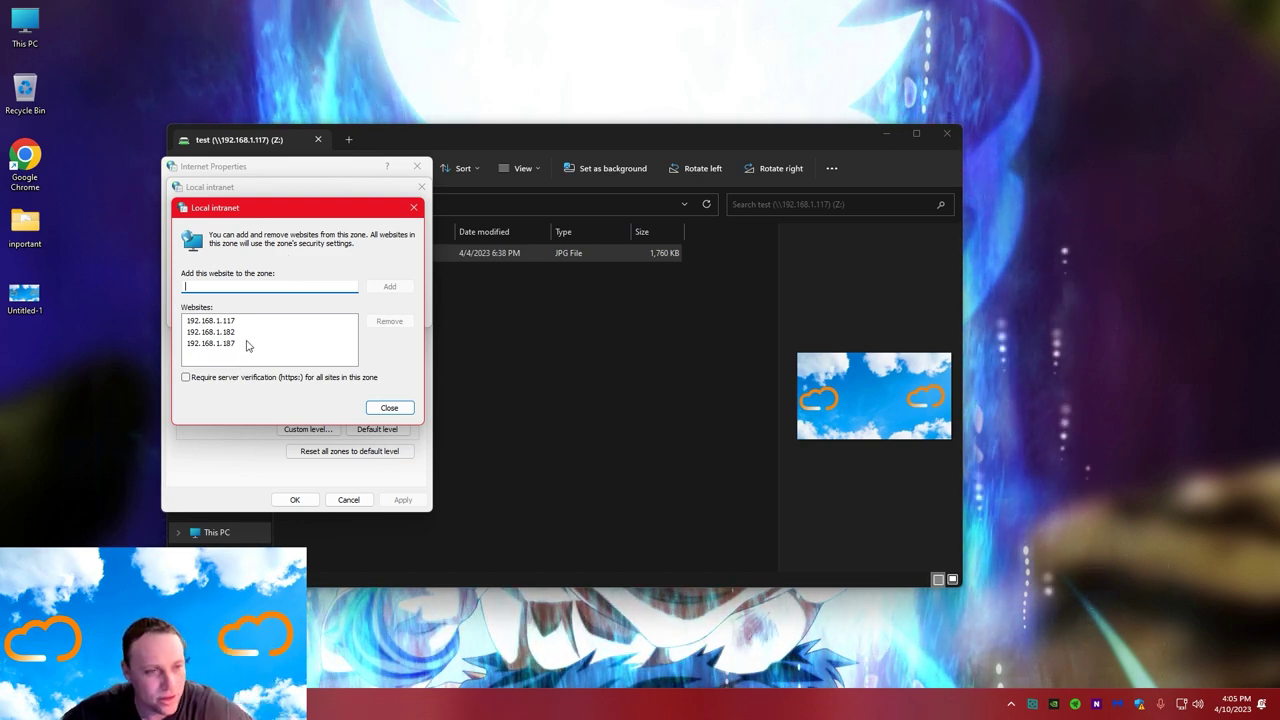
pyautogui.click(380, 409)
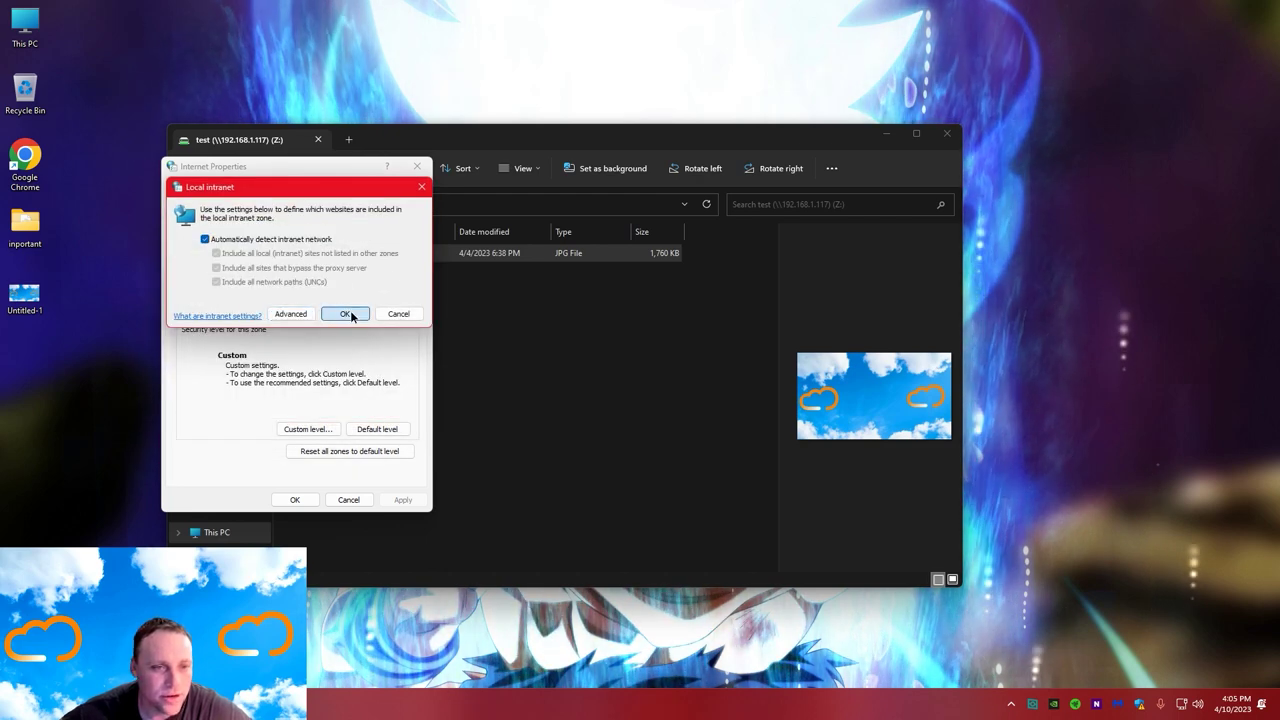
pyautogui.click(345, 314)
pyautogui.click(296, 500)
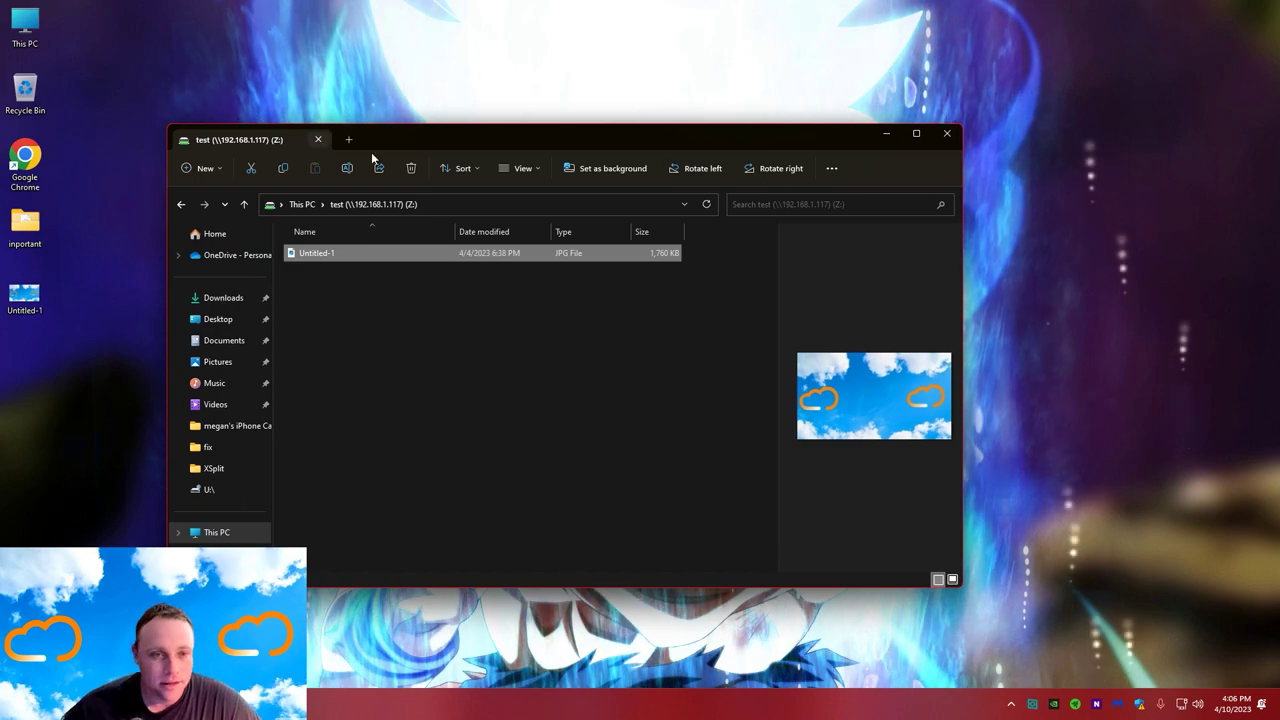
# - Disconnect the test (Z:) and test2 (Y:) network drives from This PC, then close the window
pyautogui.click(947, 133)
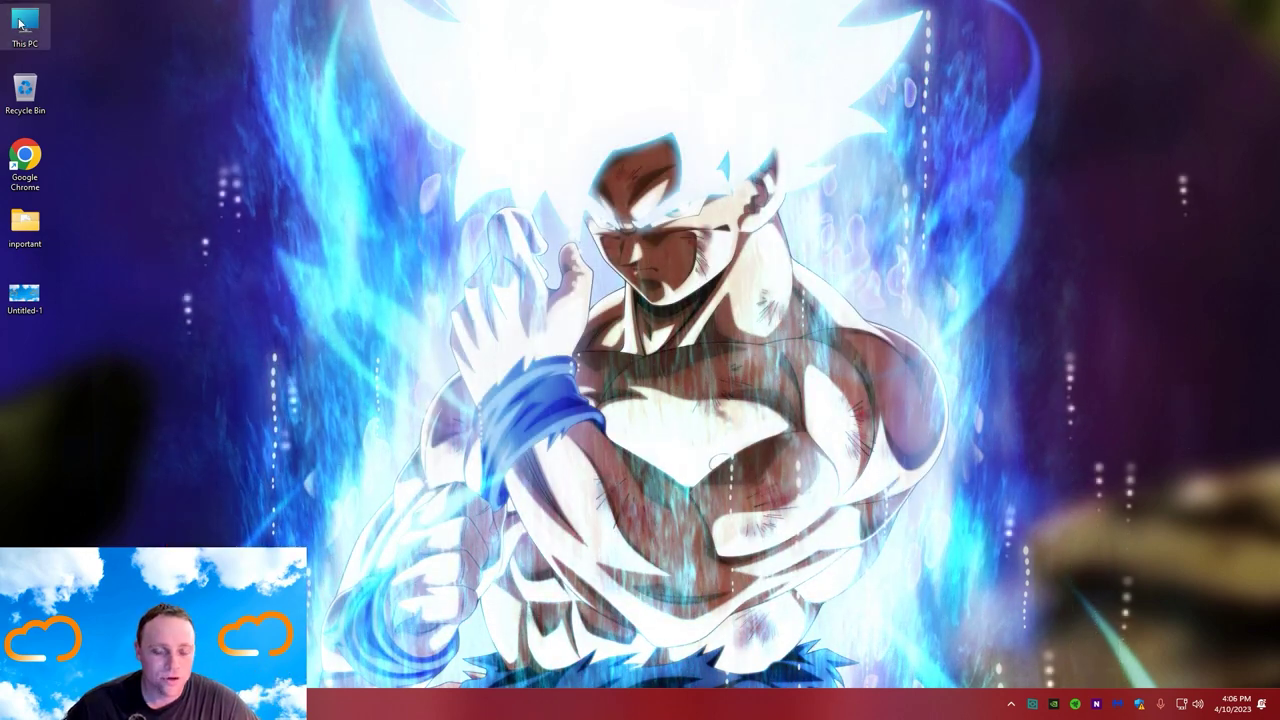
pyautogui.doubleClick(22, 25)
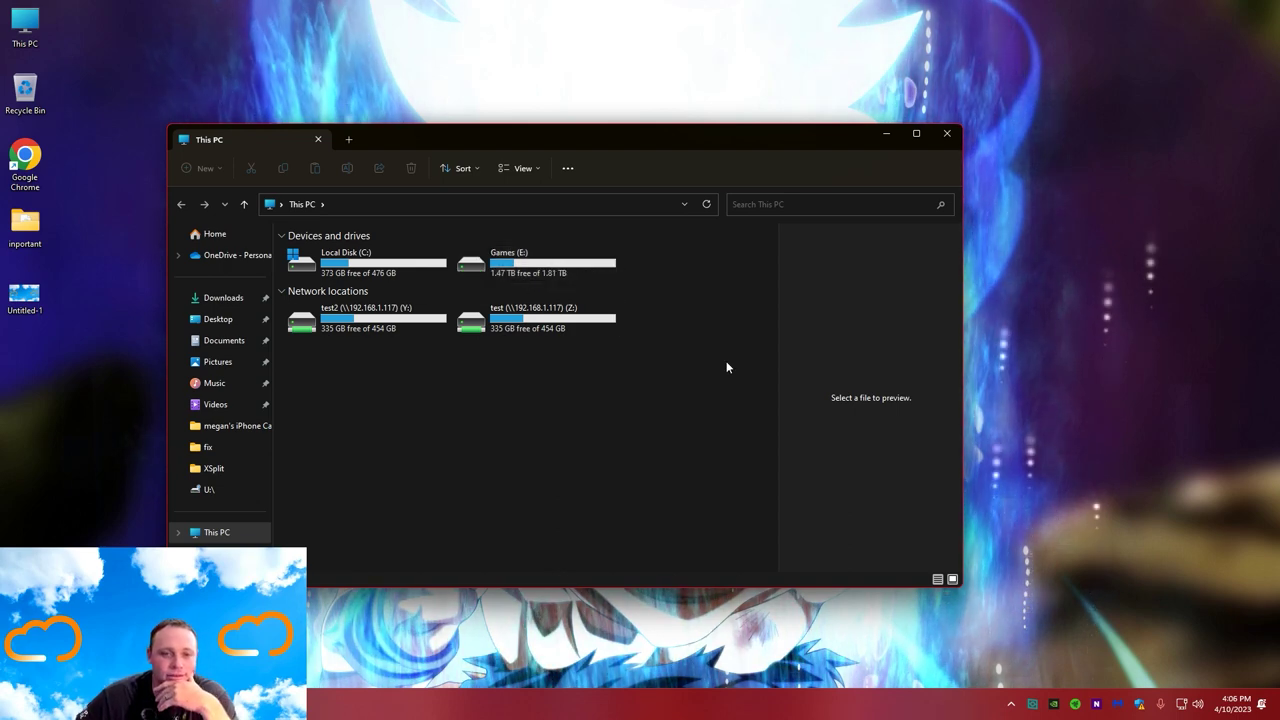
pyautogui.rightClick(602, 327)
pyautogui.click(662, 434)
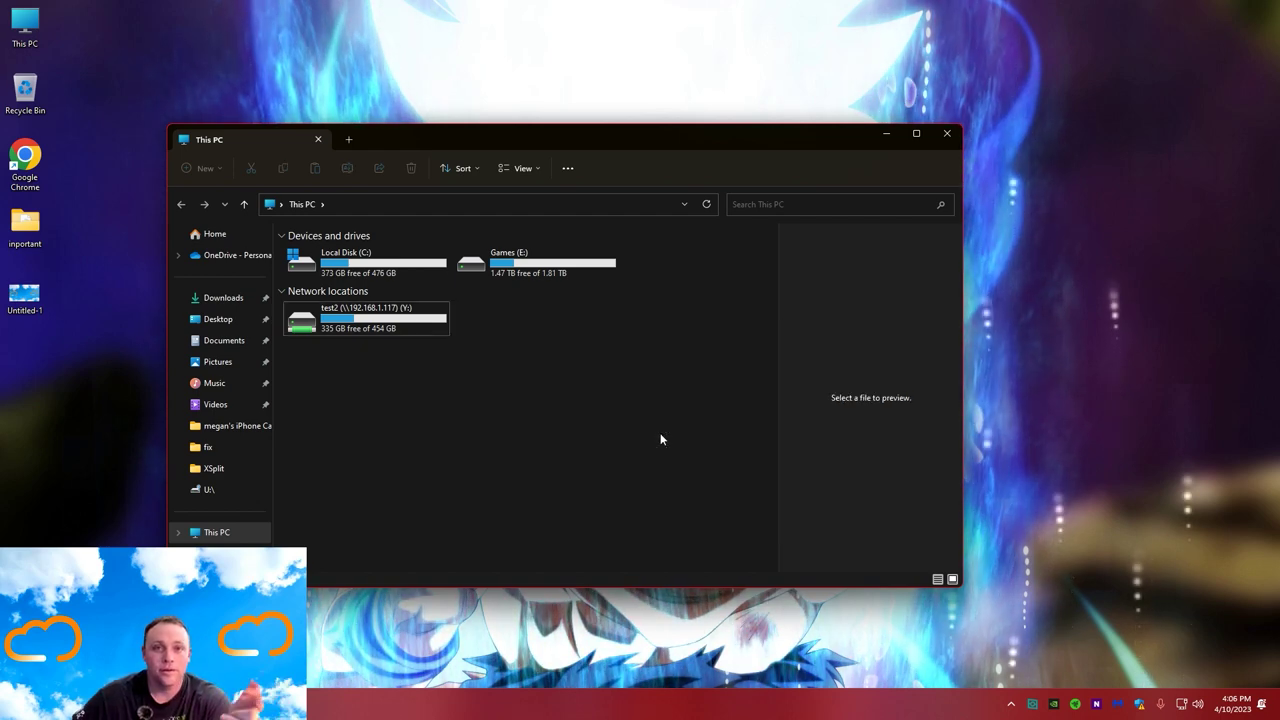
pyautogui.rightClick(366, 313)
pyautogui.click(427, 419)
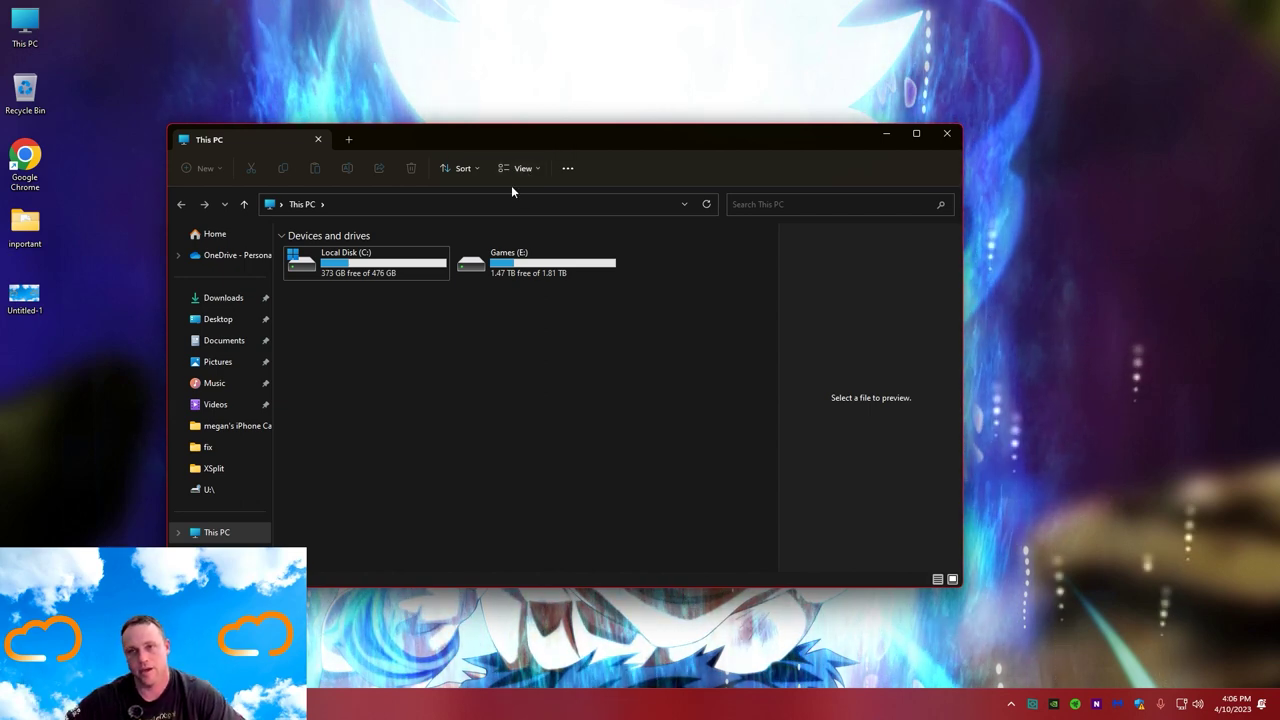
pyautogui.click(946, 134)
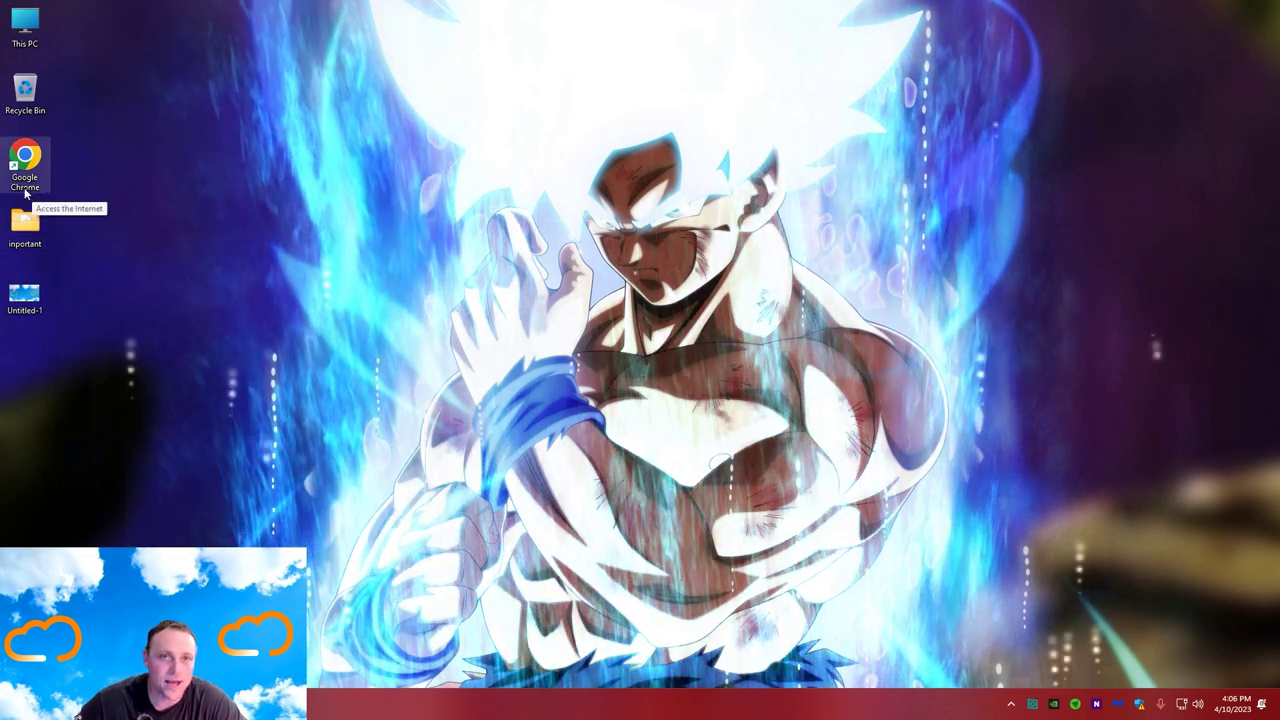
# - Open Chrome at 192.168.1.117, sign in as administrator, and decline saving the password
pyautogui.doubleClick(25, 190)
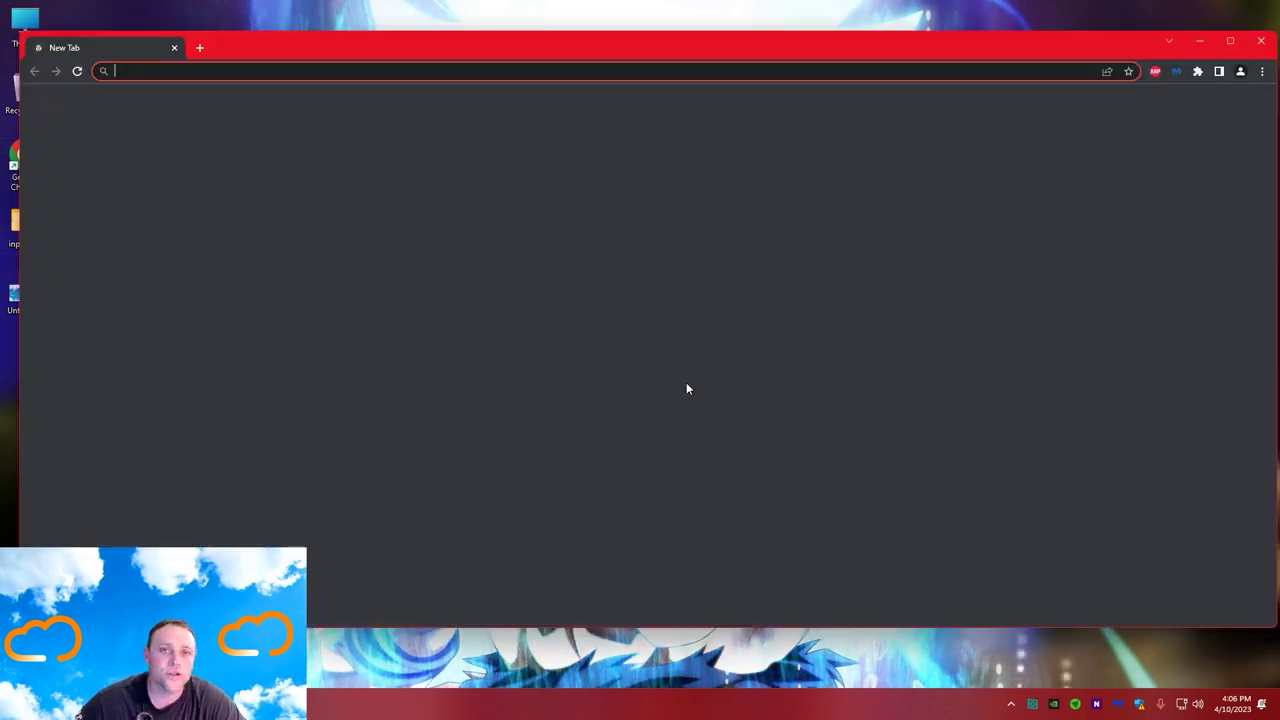
pyautogui.write('192.168.1.')
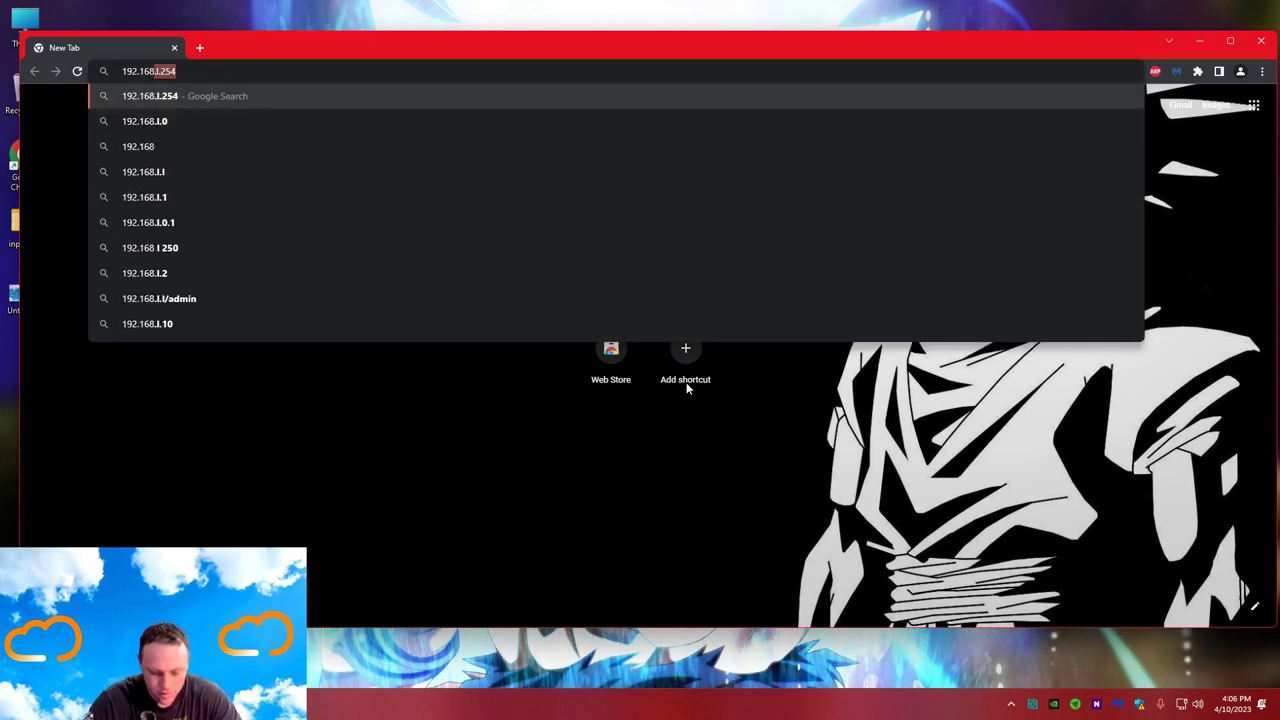
pyautogui.write('1')
pyautogui.write('17')
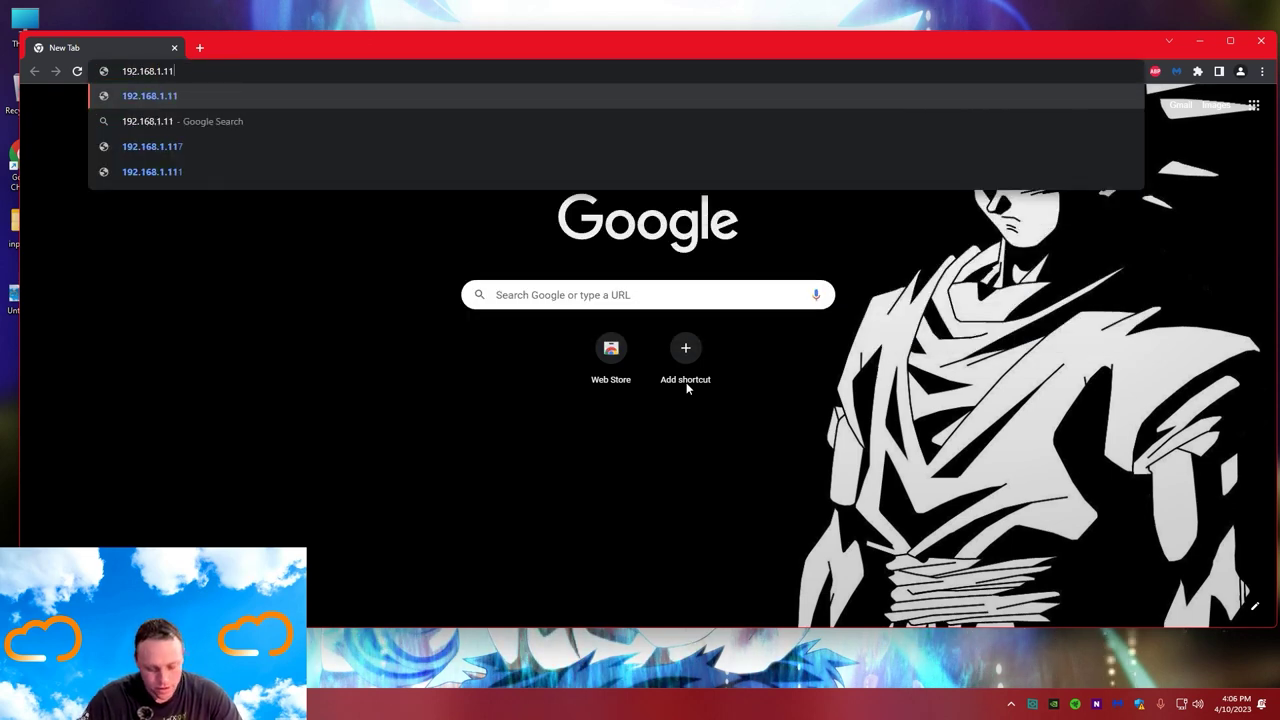
pyautogui.press('Return')
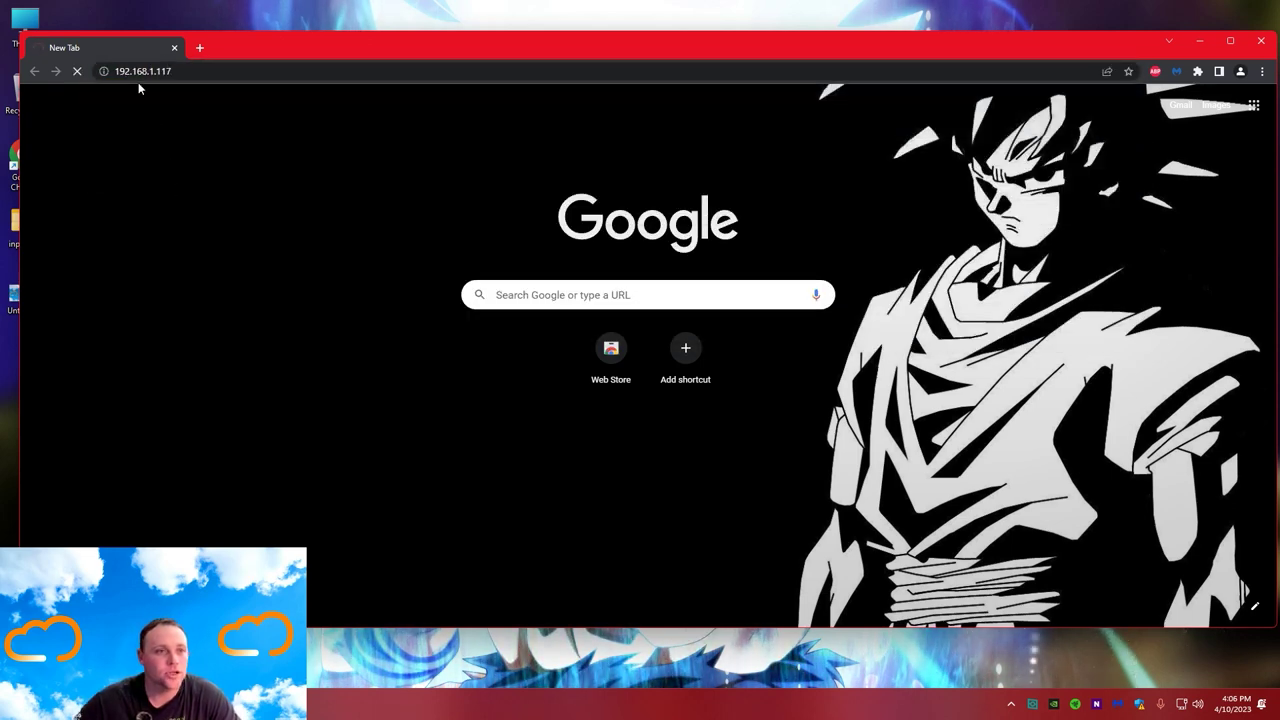
pyautogui.click(203, 75)
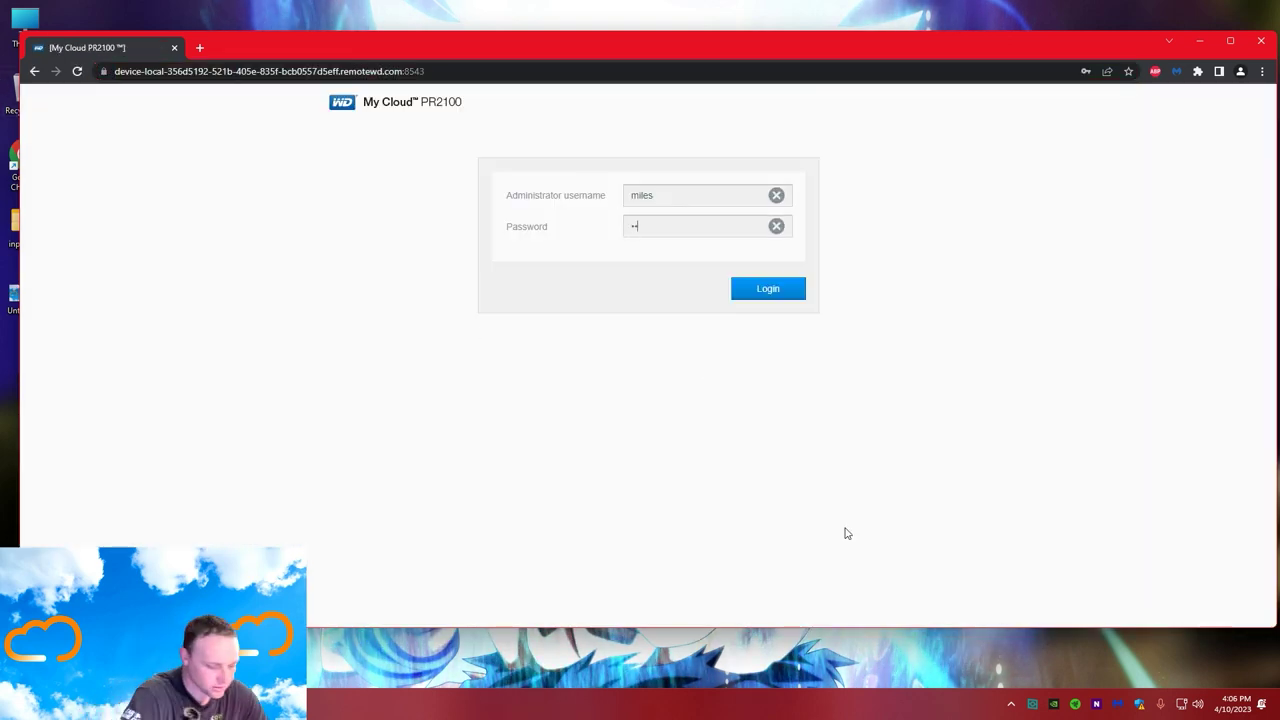
pyautogui.press('Return')
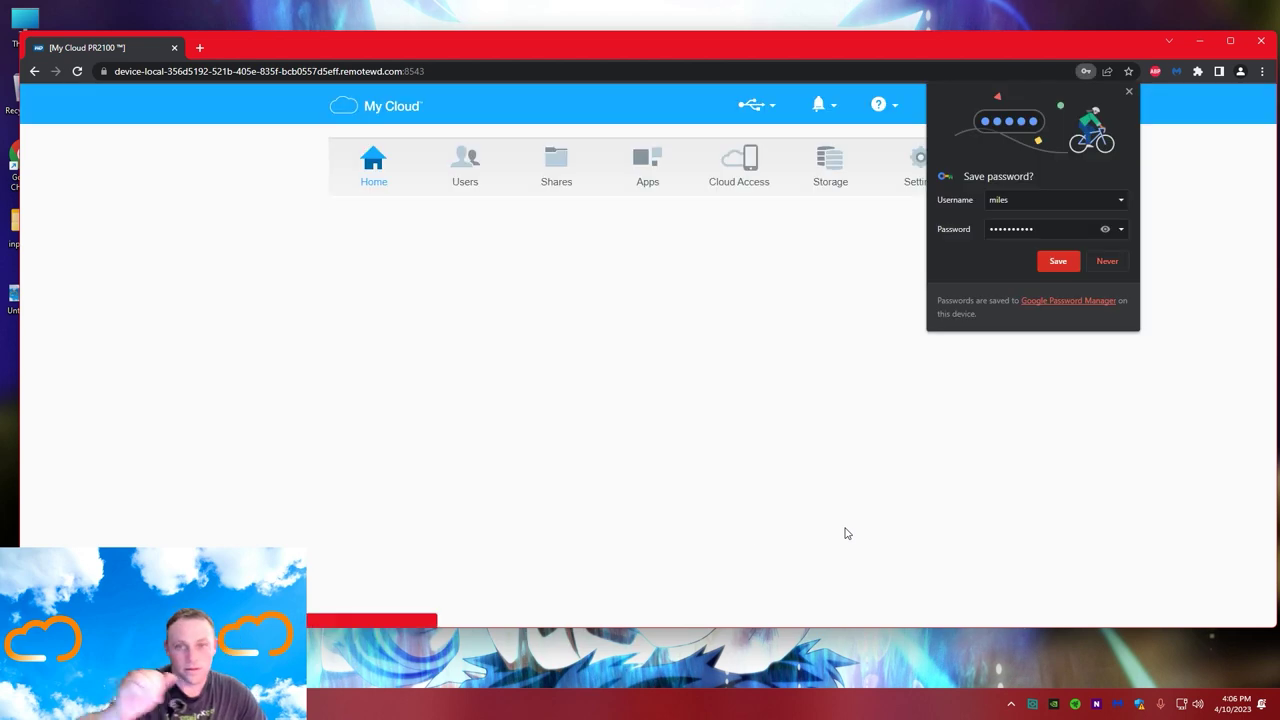
pyautogui.click(1107, 261)
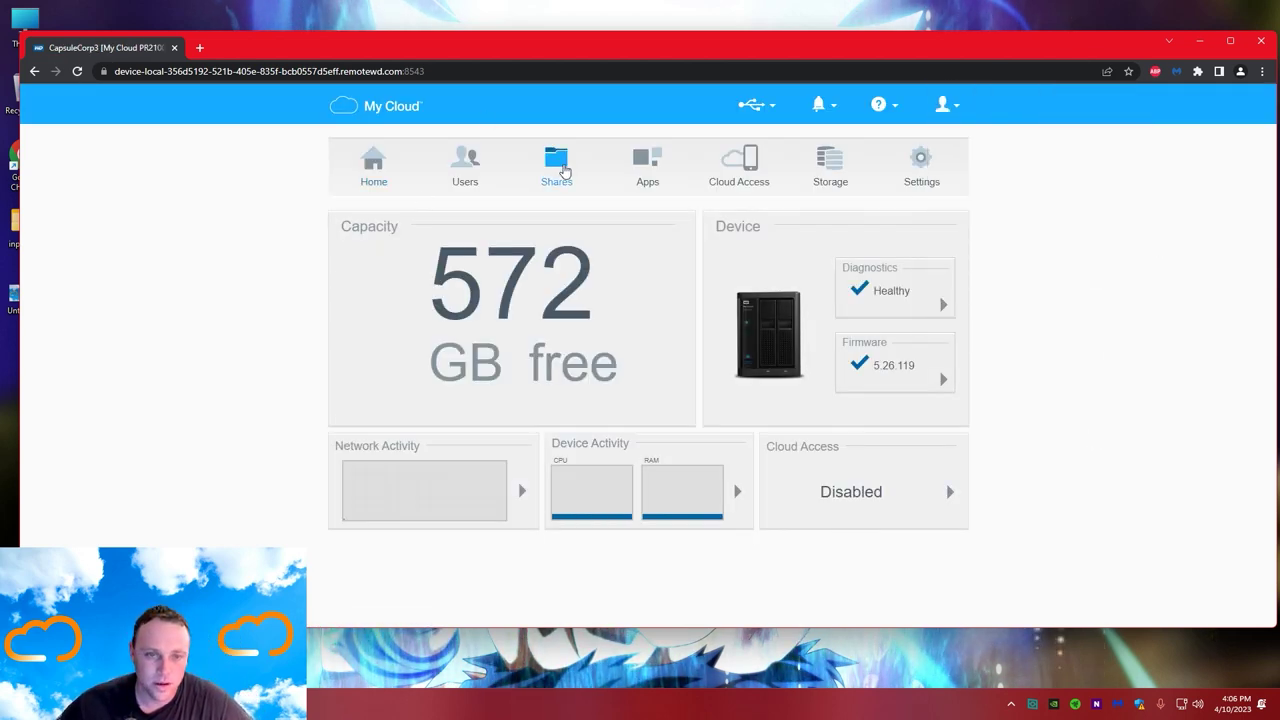
# - Delete the test user from the Users page, then go back to the Shares list
pyautogui.click(565, 172)
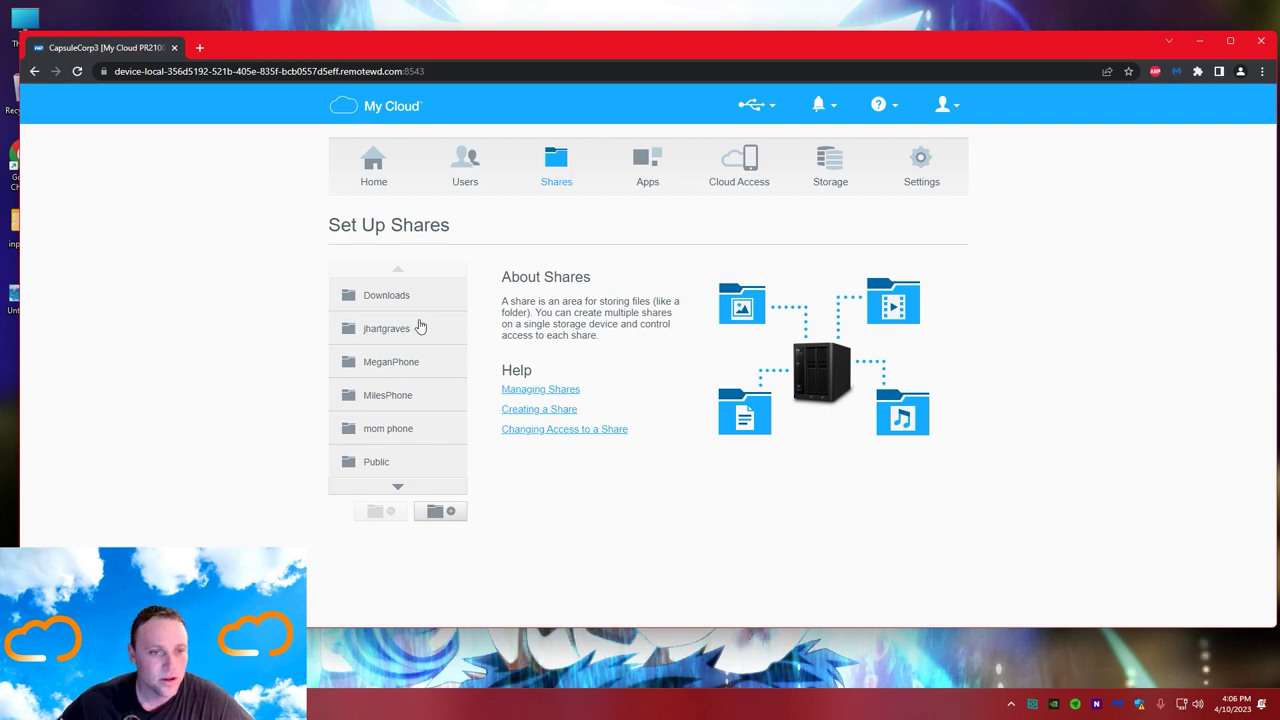
pyautogui.click(405, 430)
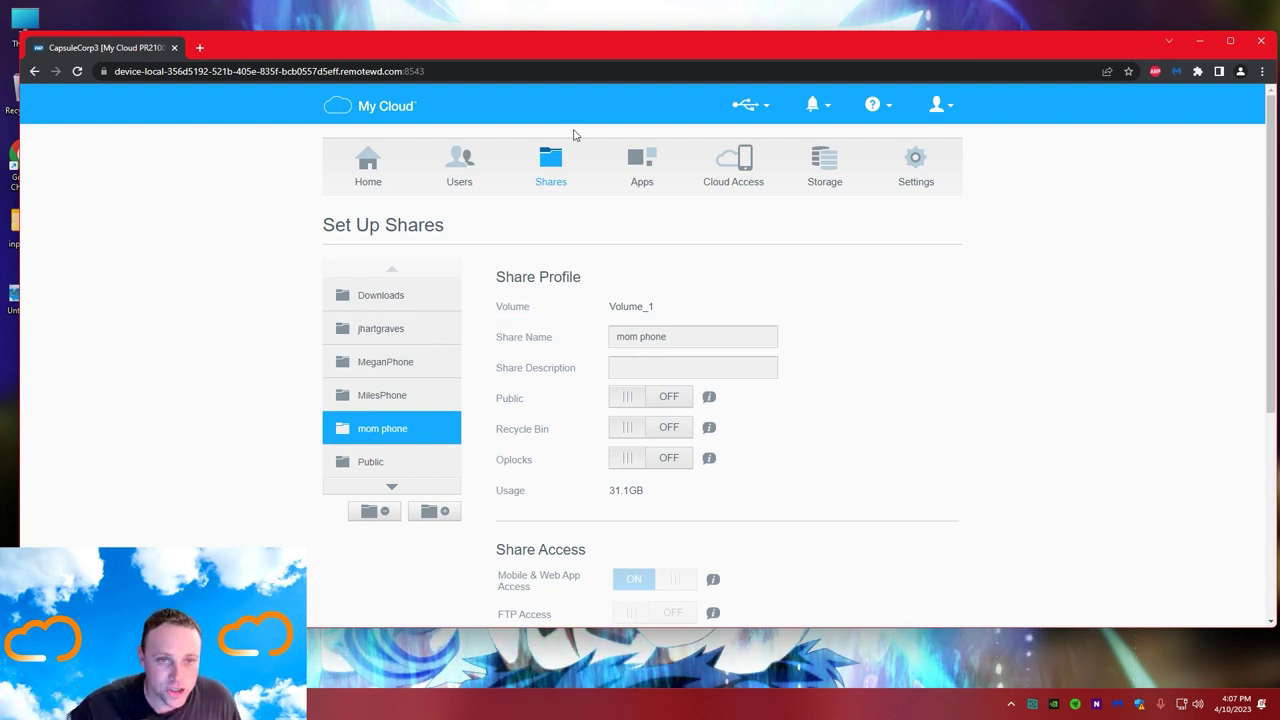
pyautogui.click(459, 168)
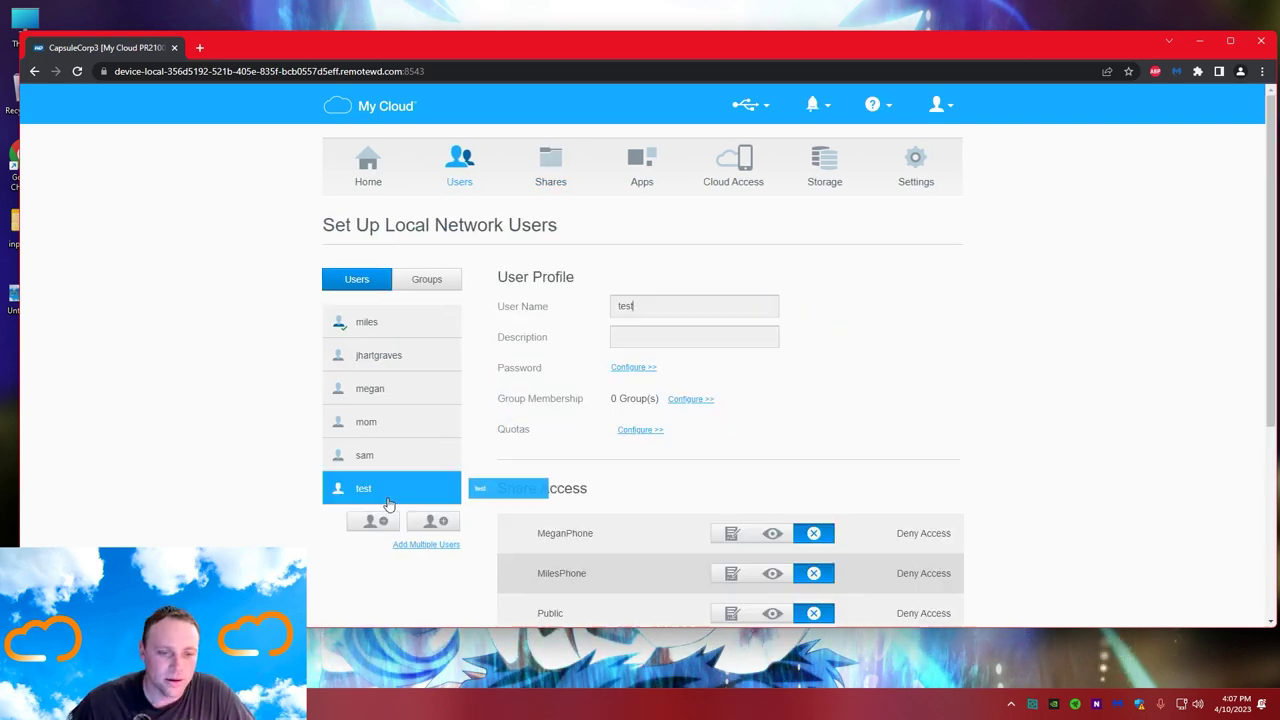
pyautogui.click(368, 522)
pyautogui.click(778, 302)
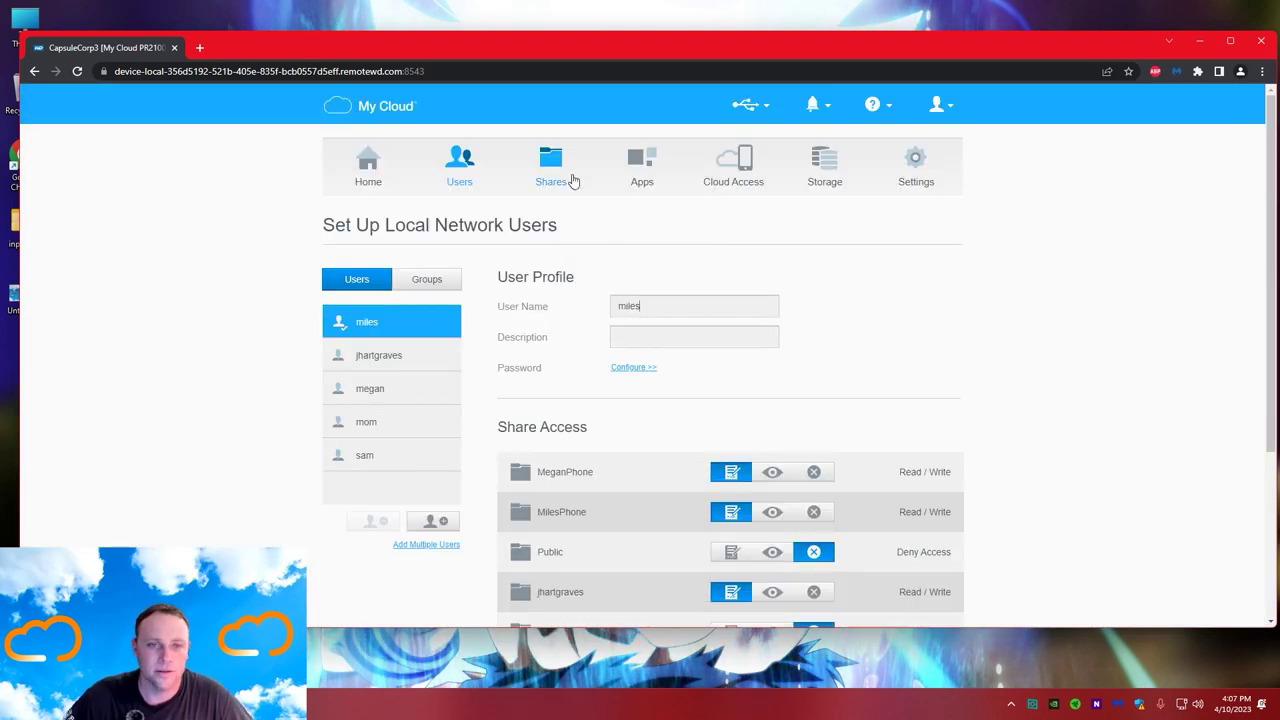
pyautogui.click(552, 170)
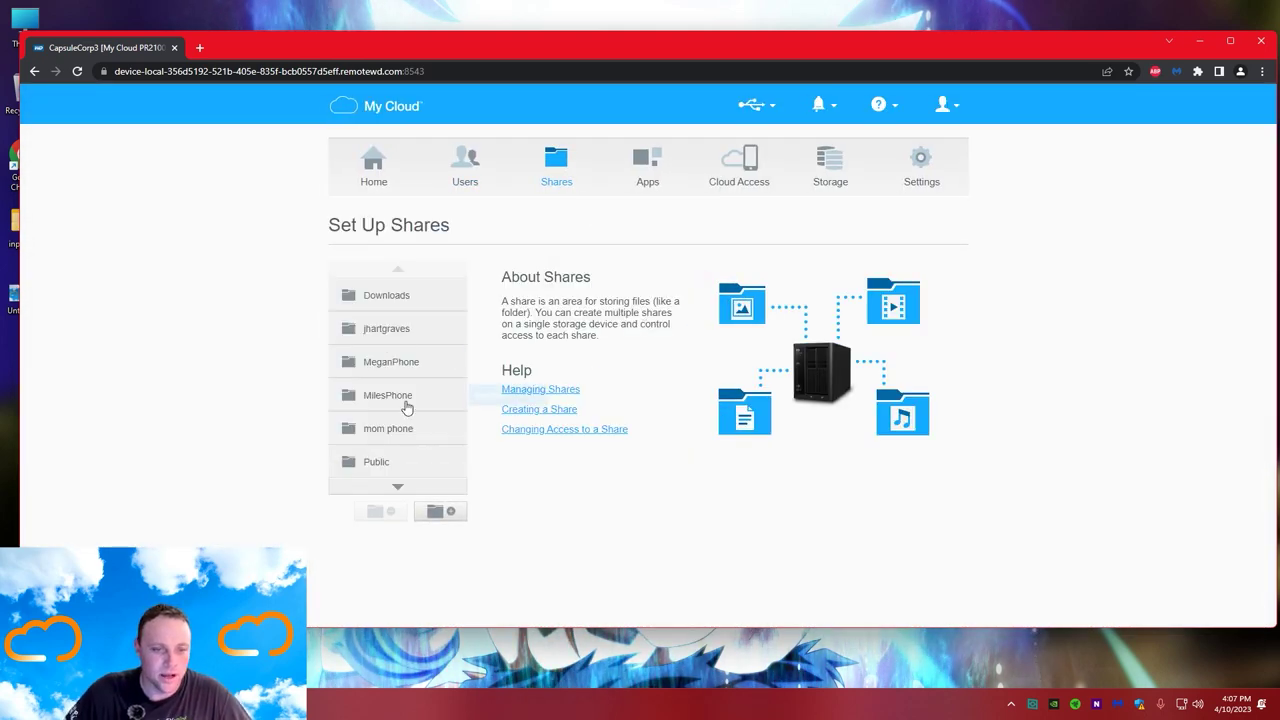
# - Delete the test and test2 shares, confirming each deletion
pyautogui.click(420, 492)
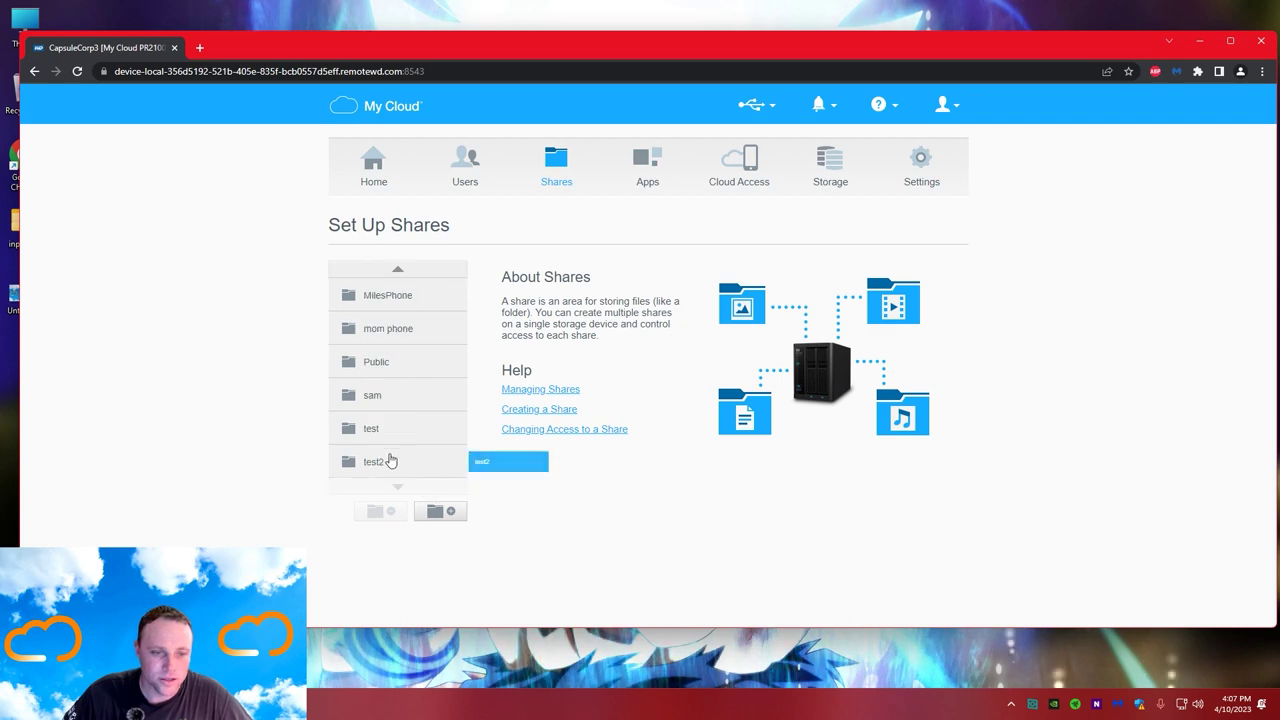
pyautogui.click(375, 428)
pyautogui.scroll(-2, 736, 439)
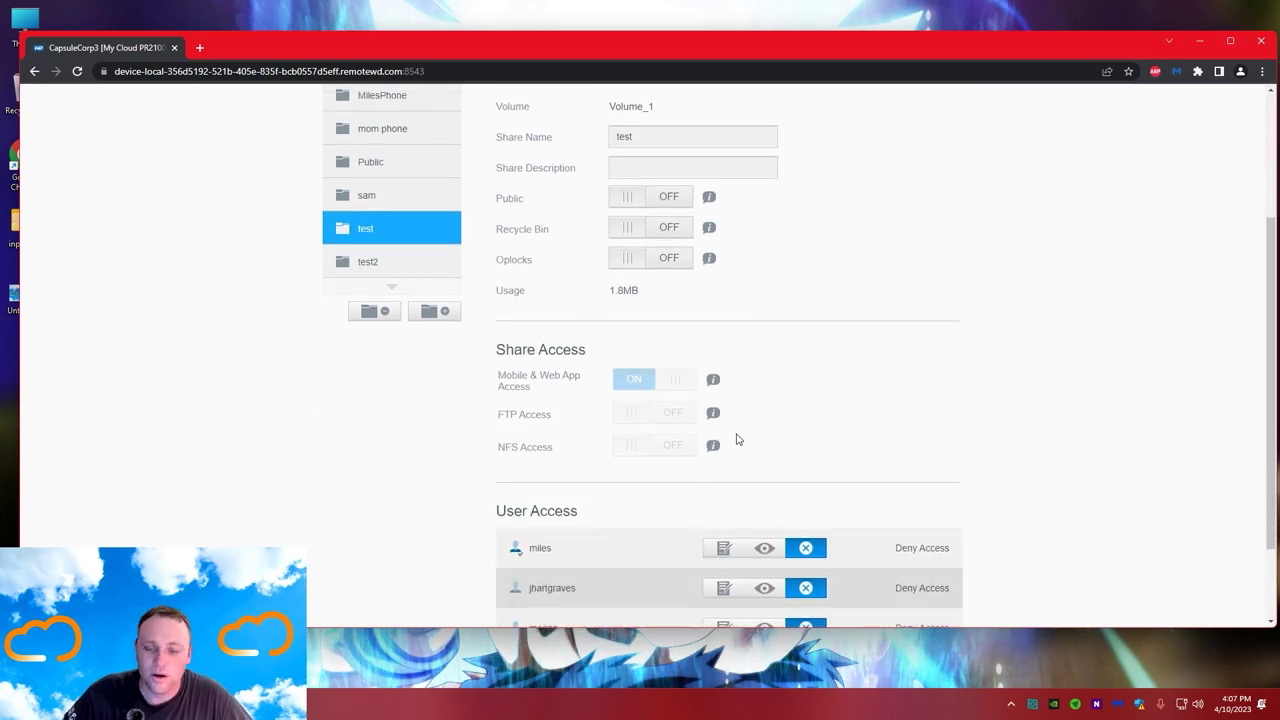
pyautogui.scroll(2, 736, 439)
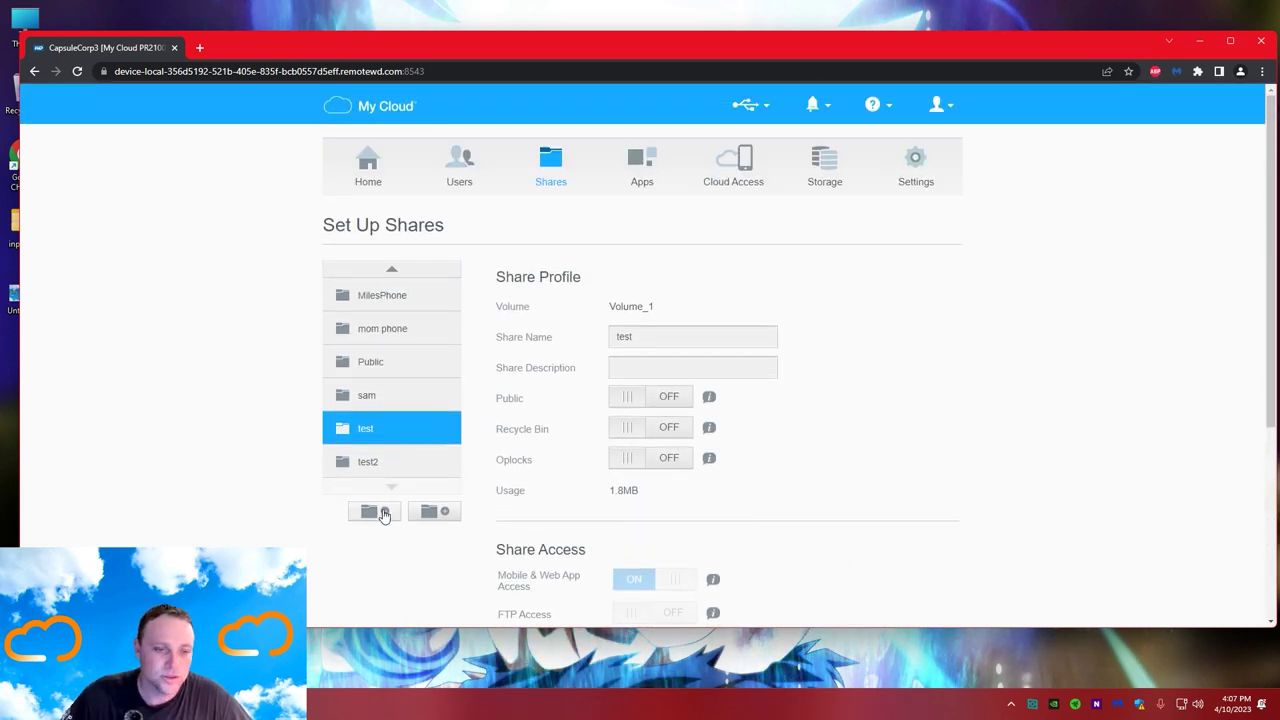
pyautogui.click(387, 520)
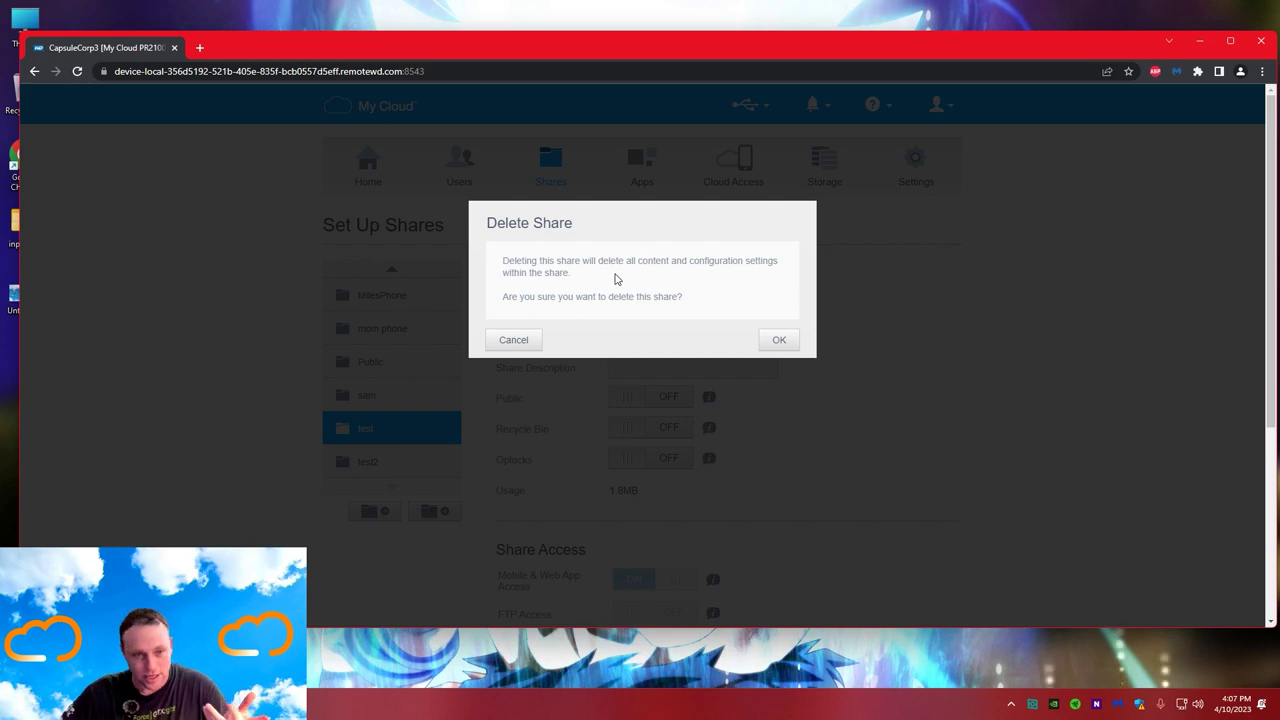
pyautogui.click(777, 341)
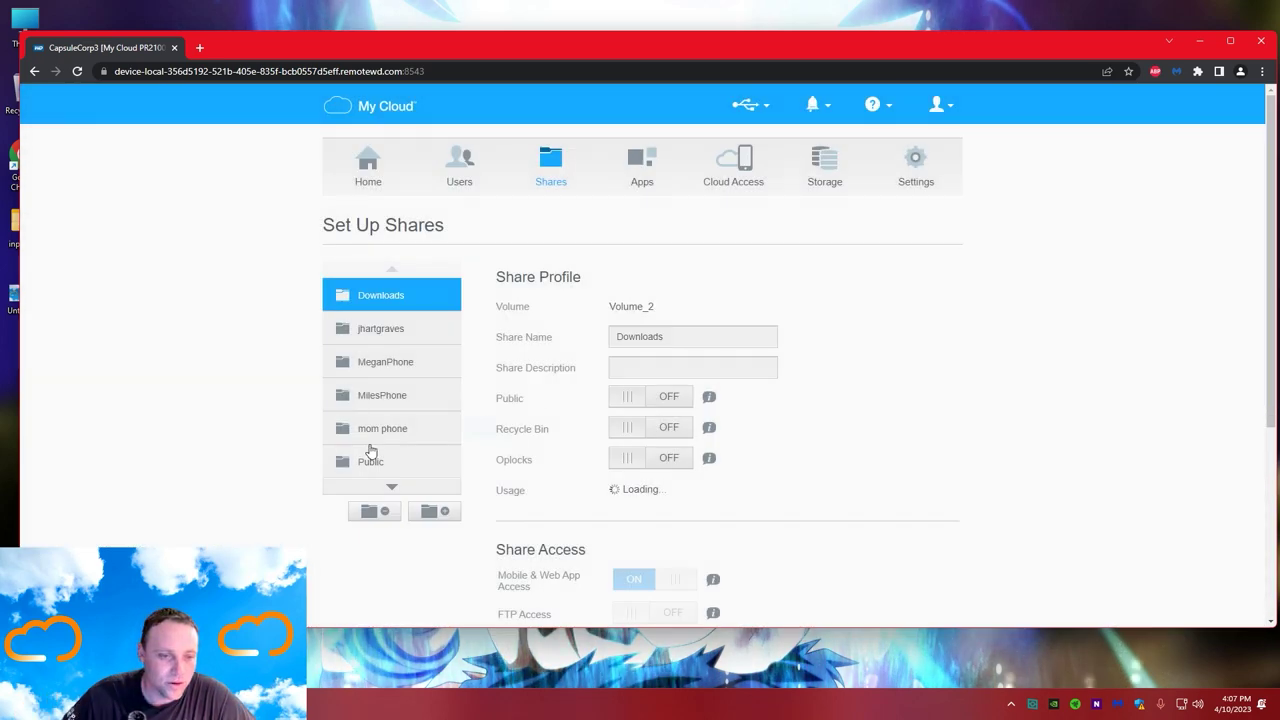
pyautogui.scroll(-1, 375, 465)
pyautogui.click(393, 421)
pyautogui.click(370, 398)
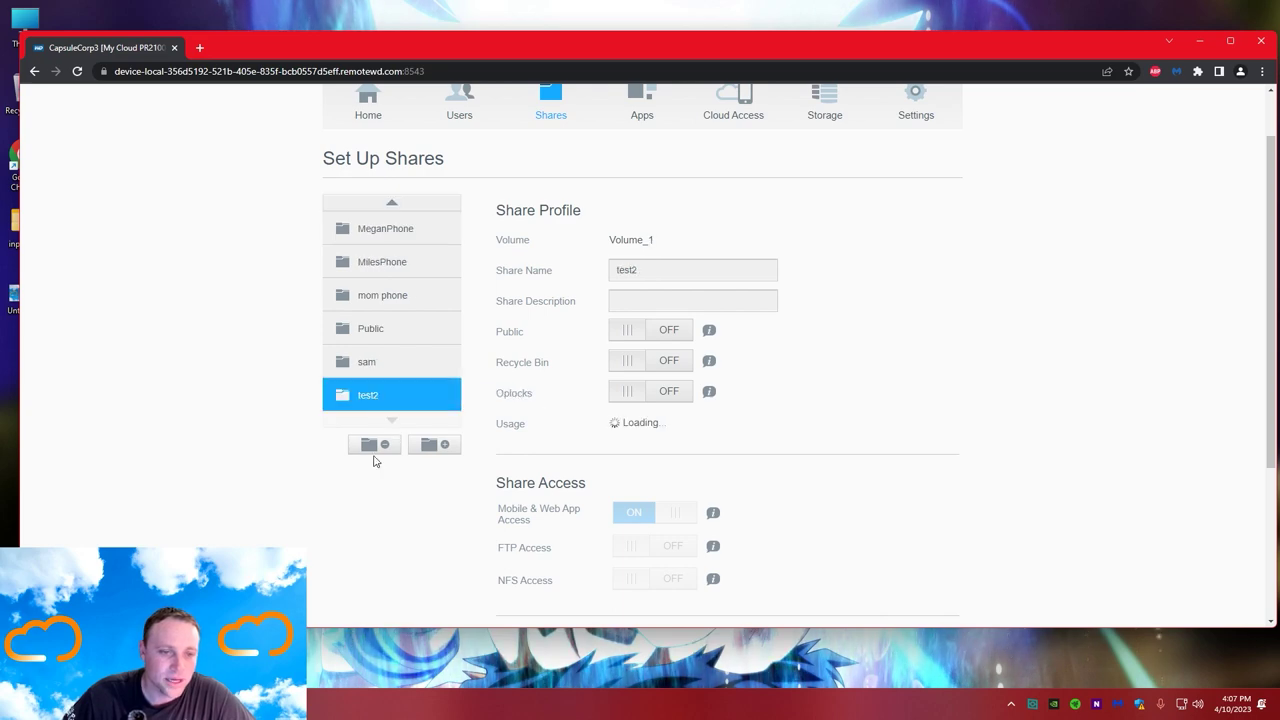
pyautogui.click(376, 444)
pyautogui.click(777, 341)
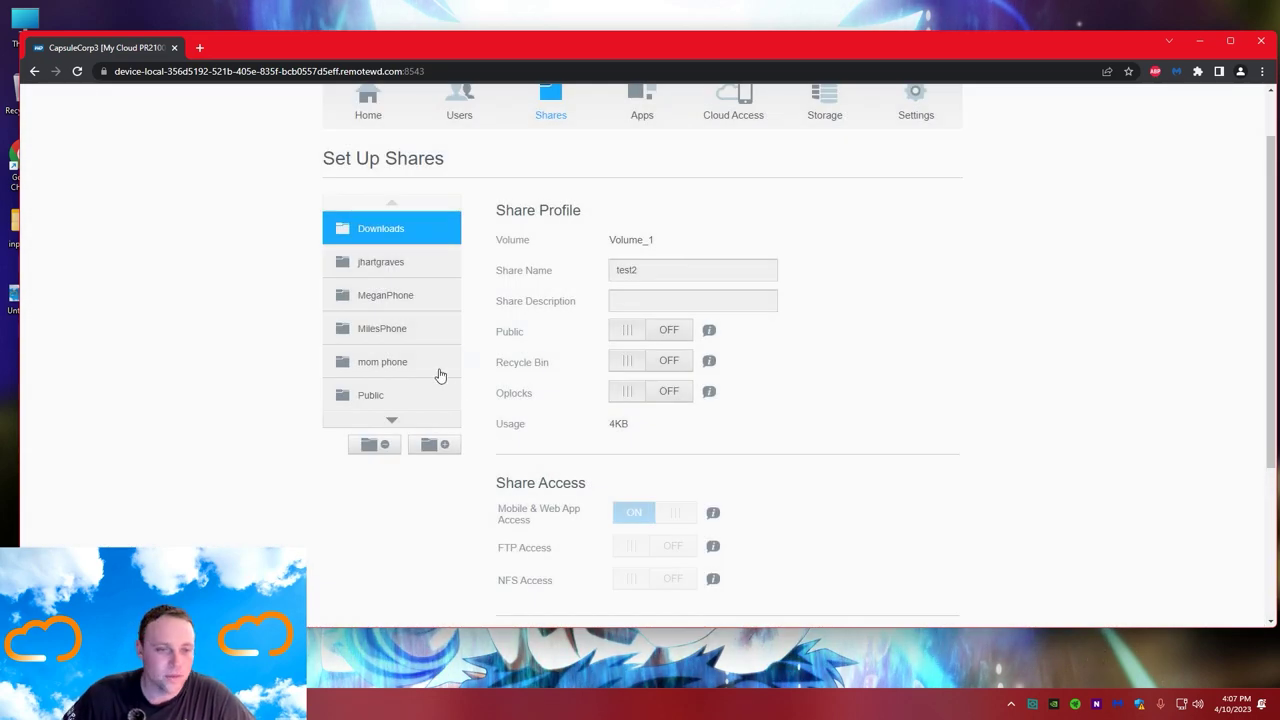
# - Attempt to delete the Public share, dismiss the refusal error, and close the browser
pyautogui.moveTo(350, 399); pyautogui.dragTo(373, 409)
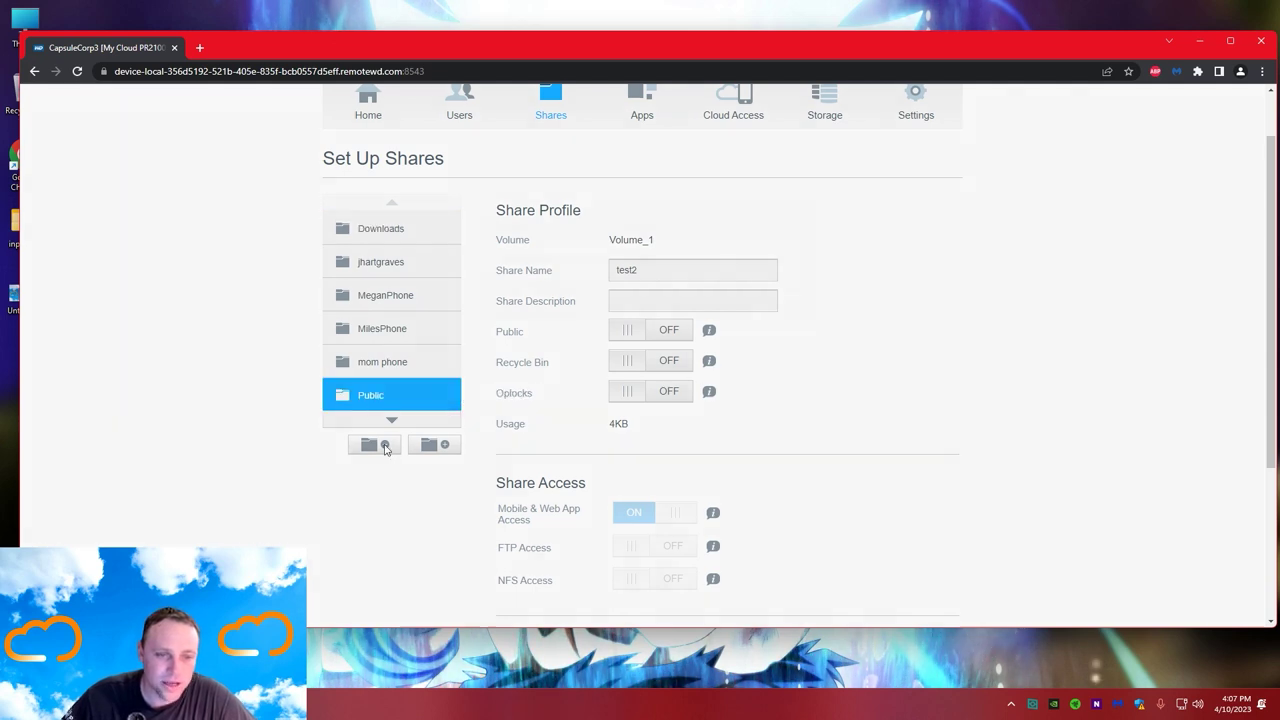
pyautogui.click(369, 446)
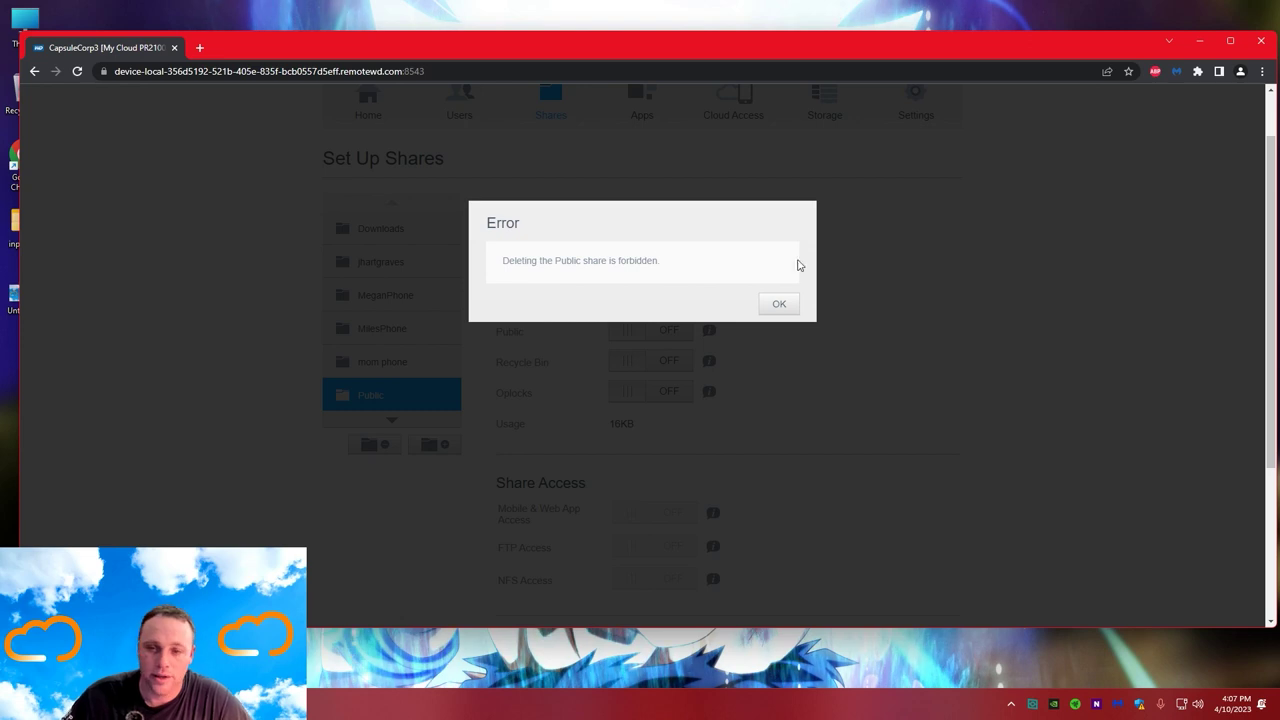
pyautogui.click(779, 305)
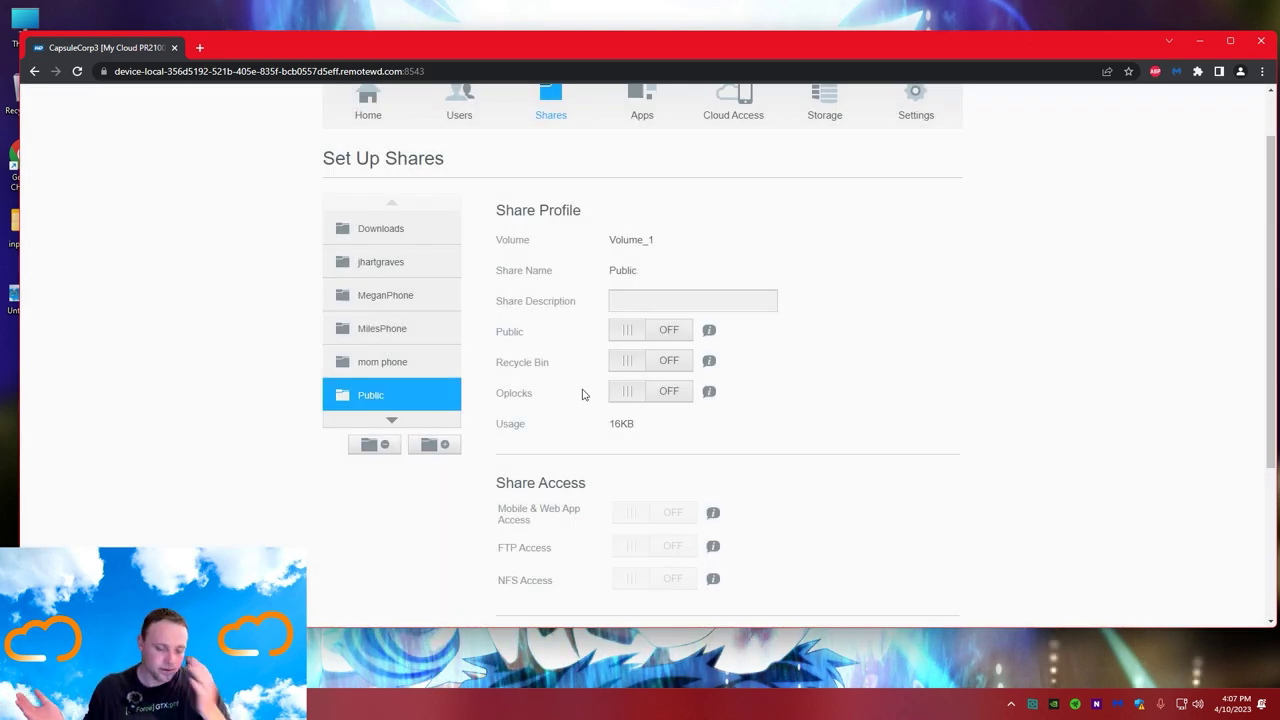
pyautogui.scroll(1, 563, 391)
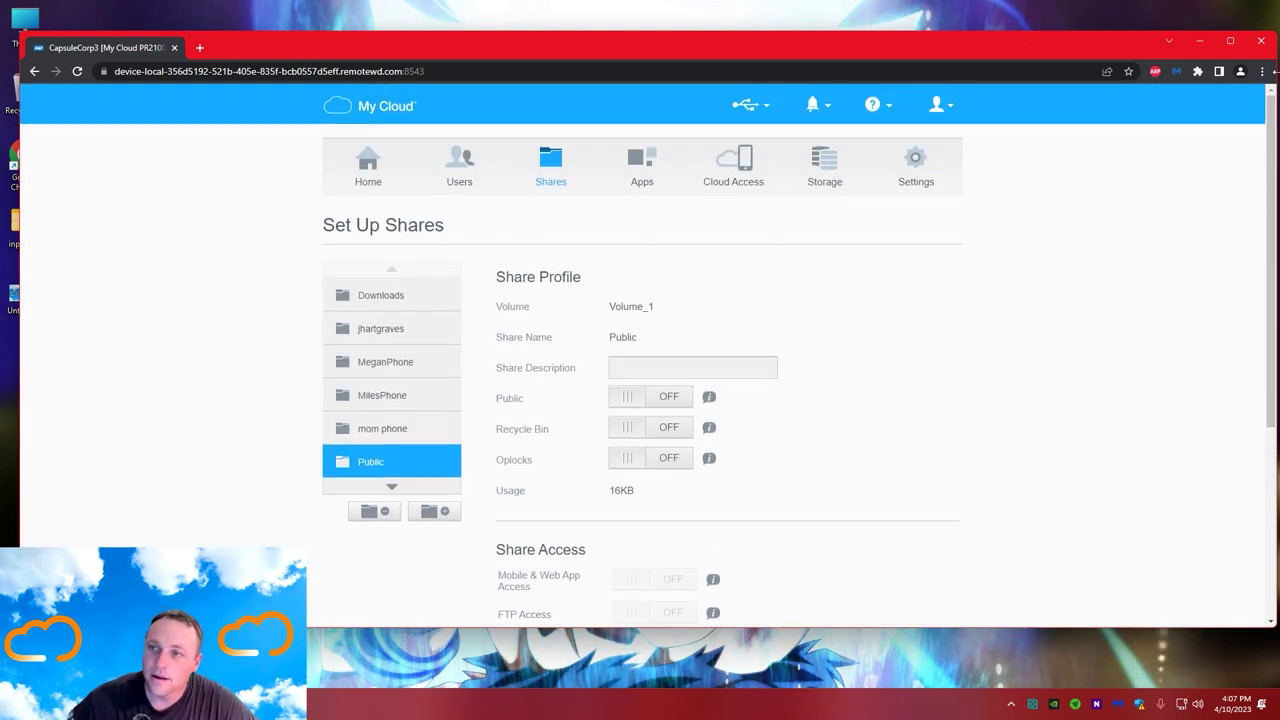
pyautogui.click(1258, 40)
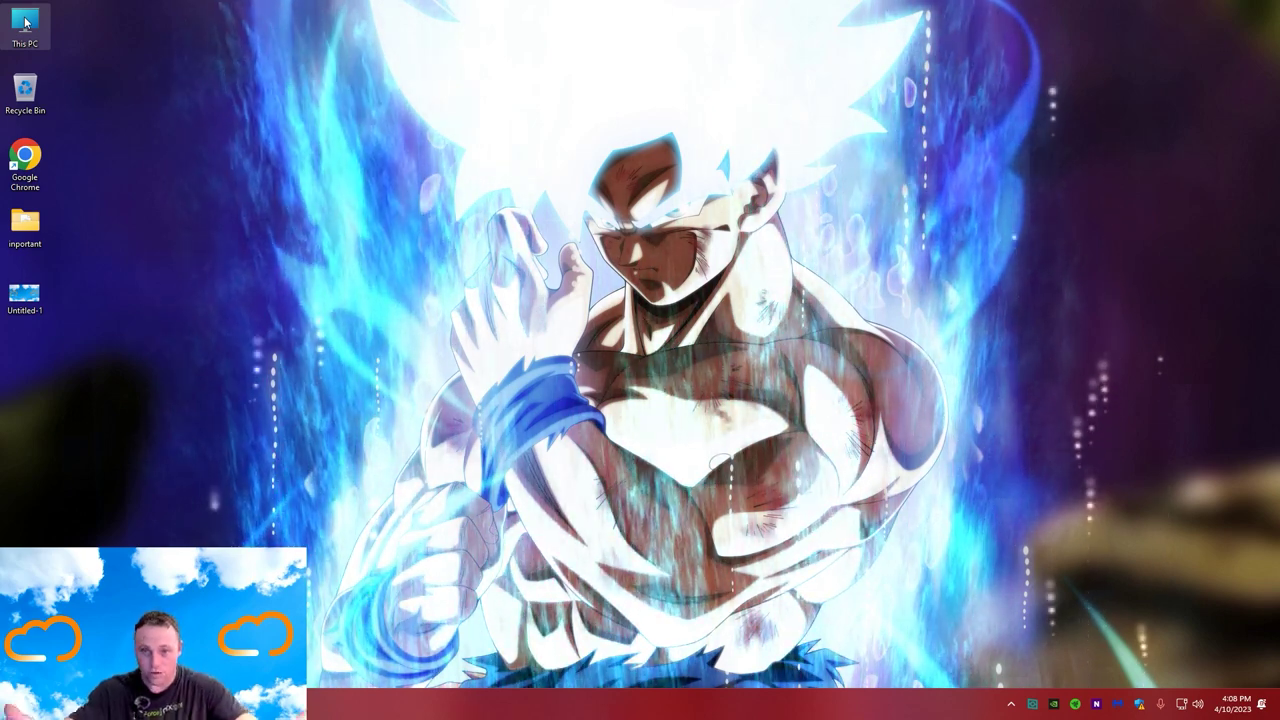
pyautogui.press('super+e')
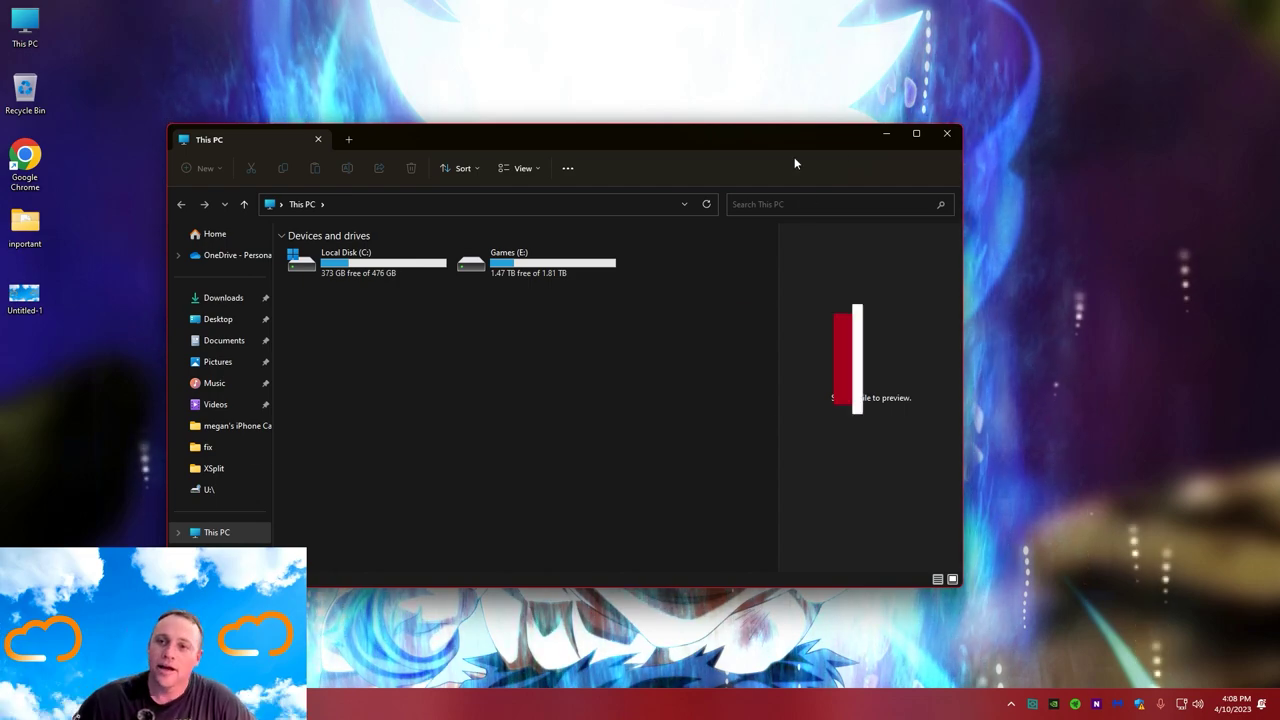
pyautogui.click(948, 134)
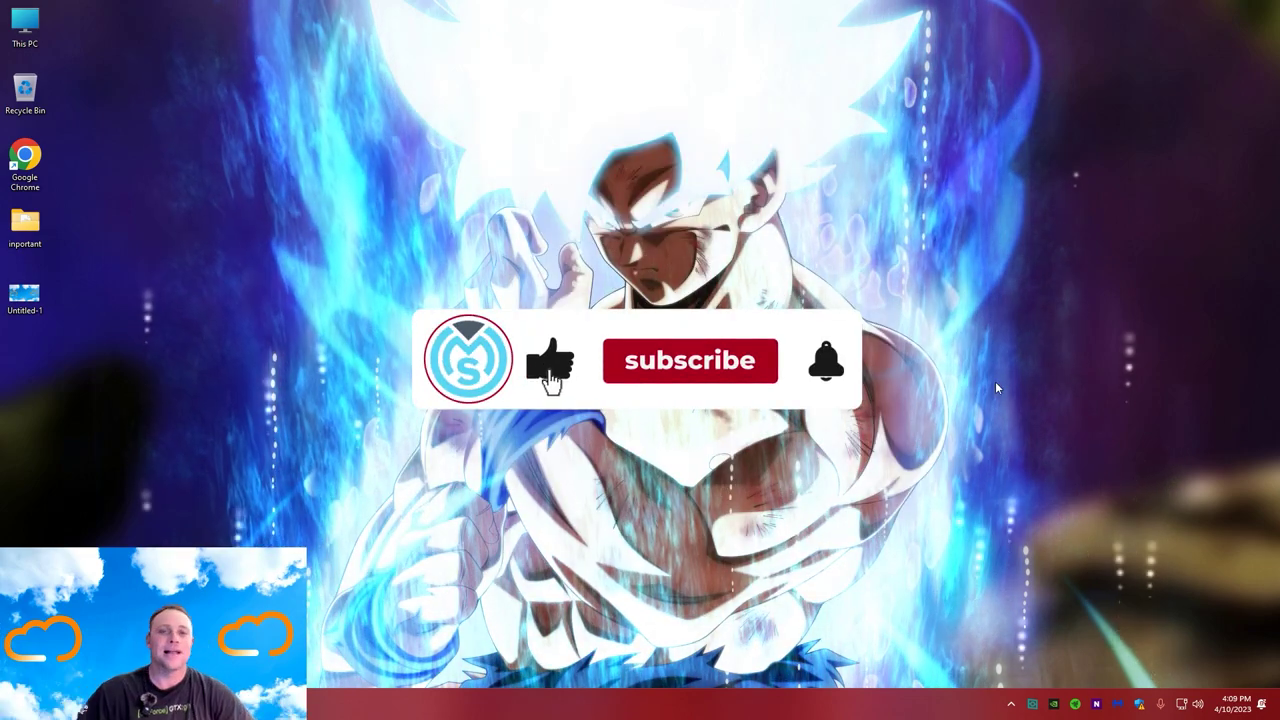